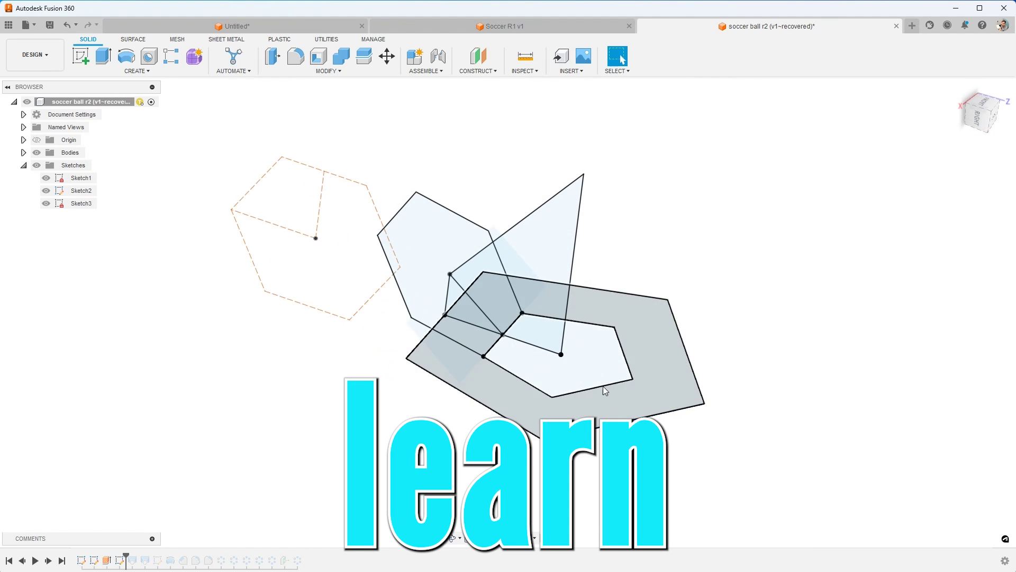
# Step: Inspect the finished soccer ball by selecting a ring profile and orbiting to its side
pyautogui.click(607, 388)
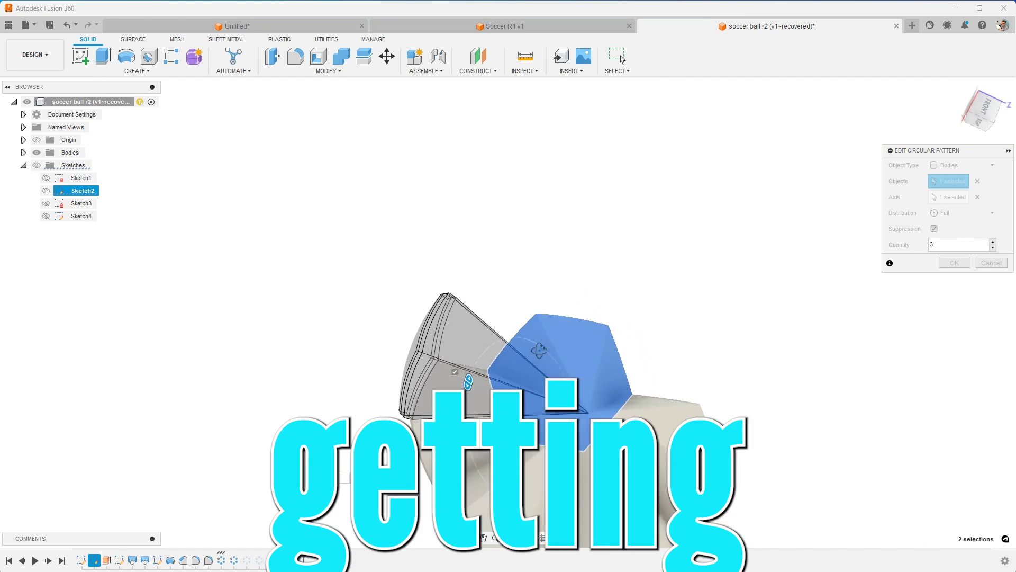
pyautogui.keyDown('shift'); pyautogui.moveTo(541, 348); pyautogui.dragTo(589, 337, button='middle'); pyautogui.keyUp('shift')
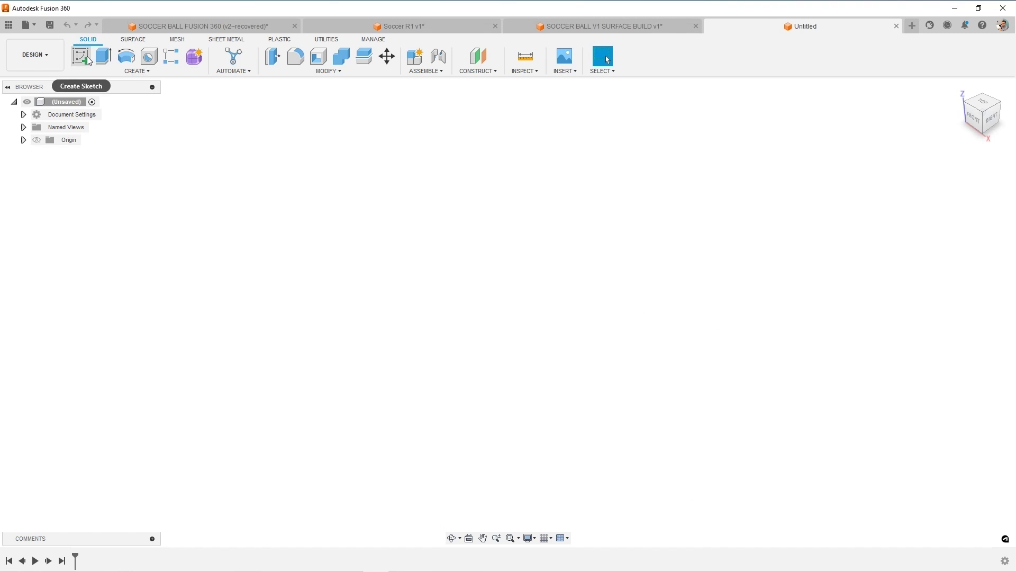
# Step: Draw a 5-sided inscribed polygon centred on the origin in a Front-plane sketch
pyautogui.click(81, 56)
pyautogui.click(536, 306)
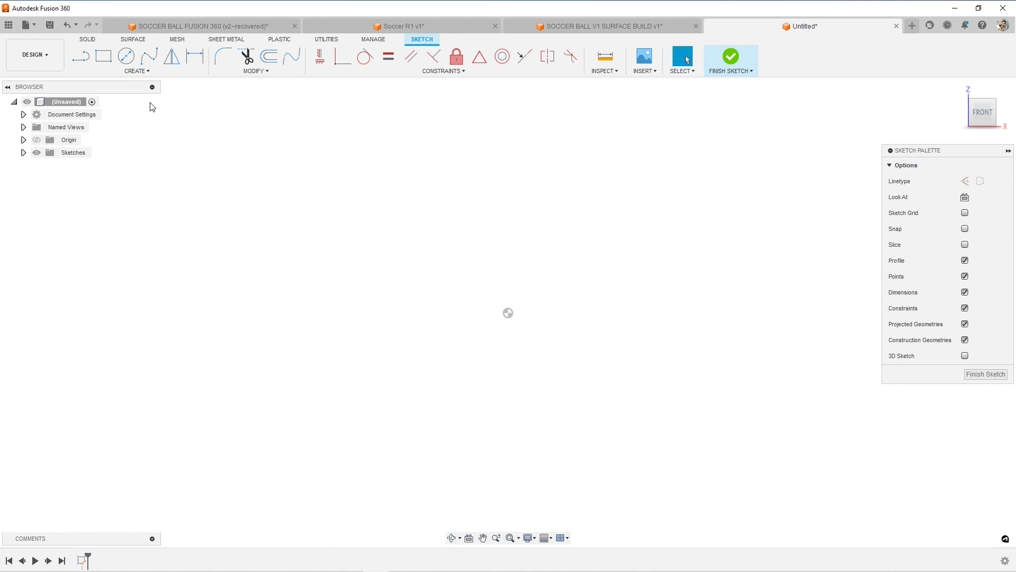
pyautogui.click(137, 71)
pyautogui.moveTo(127, 128)
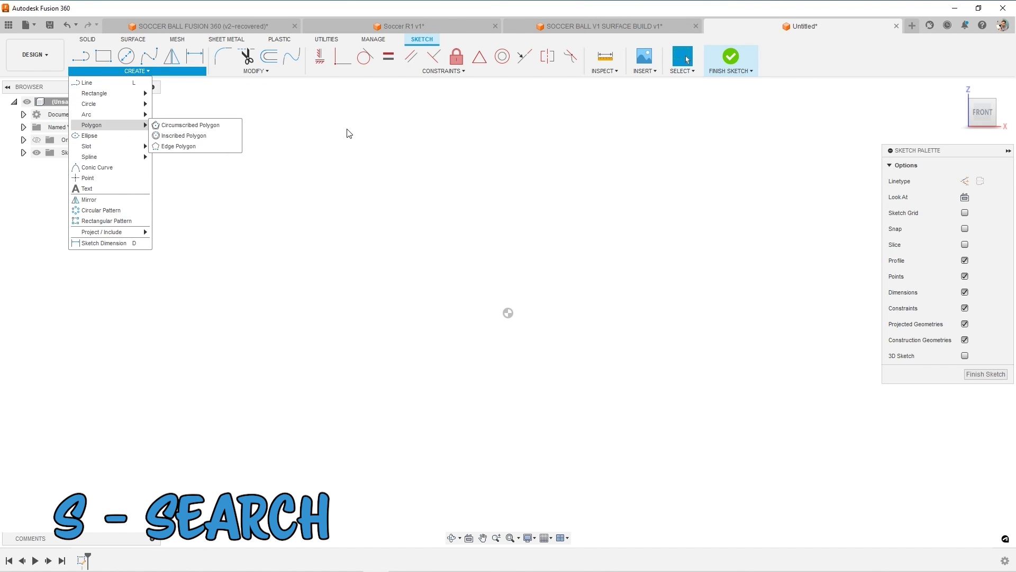
pyautogui.click(208, 137)
pyautogui.click(508, 313)
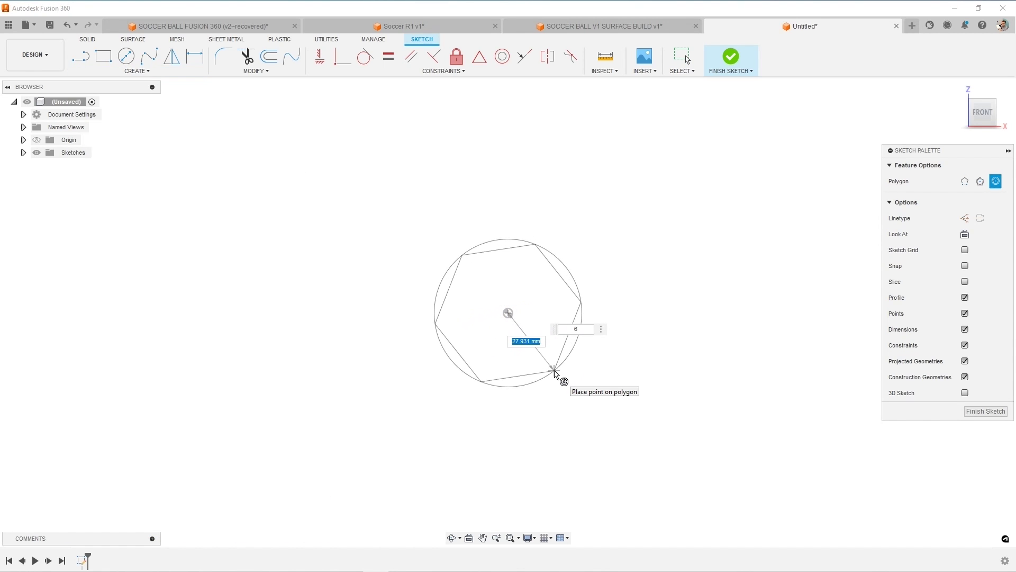
pyautogui.press('Tab')
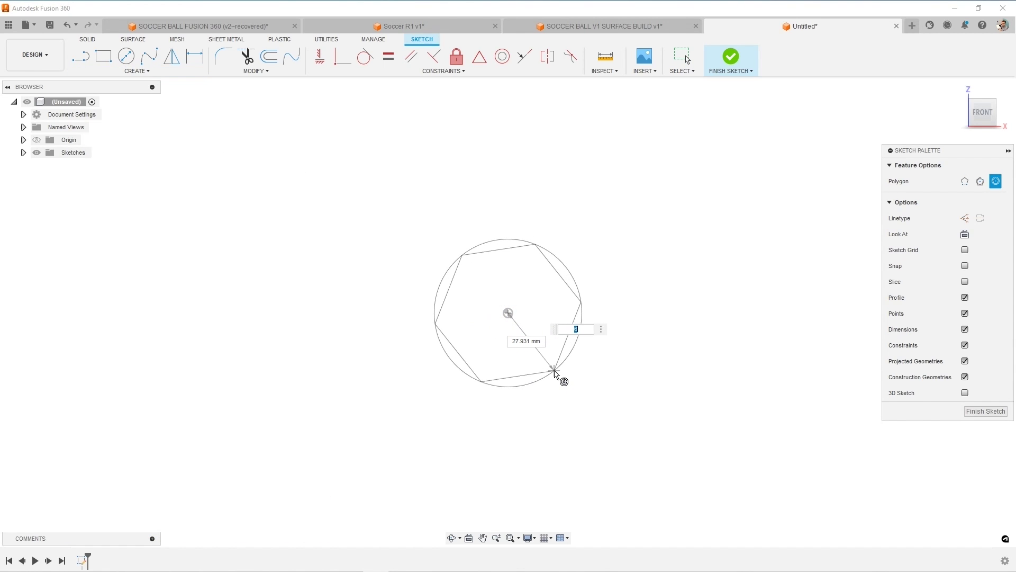
pyautogui.write('5')
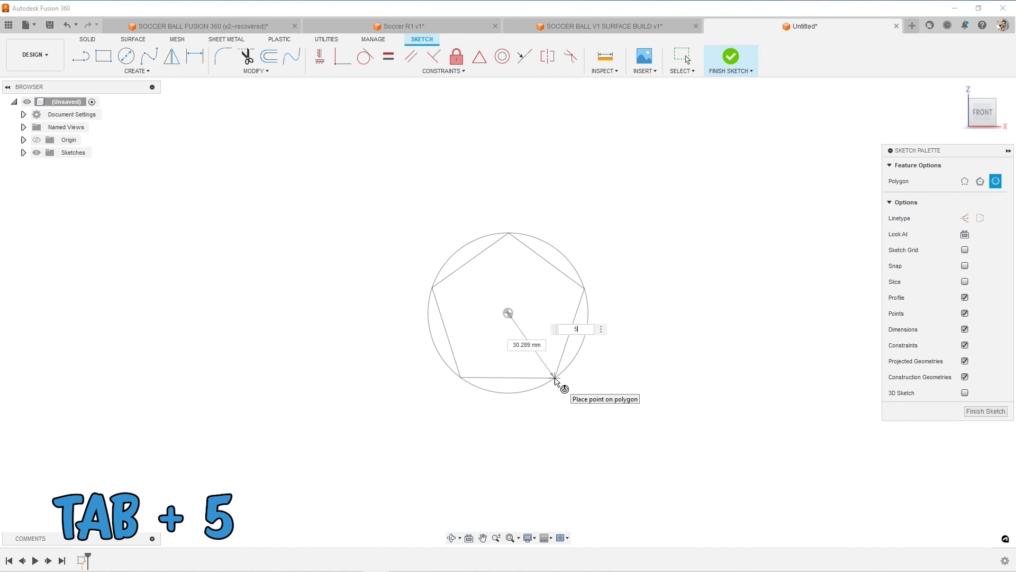
pyautogui.click(566, 391)
# Step: Constrain the pentagon's bottom edge to be horizontal
pyautogui.click(505, 401)
pyautogui.rightClick(506, 401)
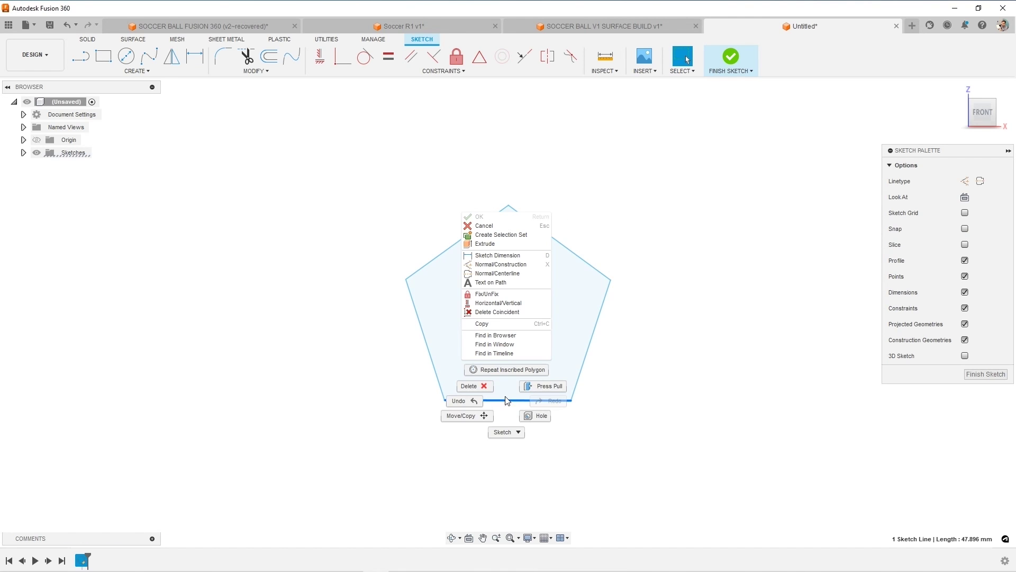
pyautogui.click(500, 303)
pyautogui.press('Escape')
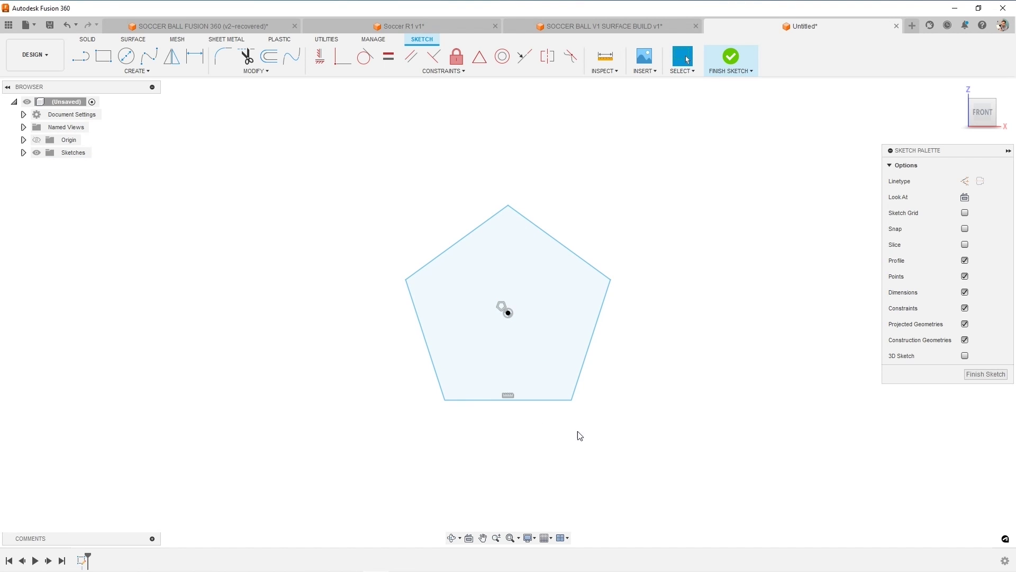
# Step: Dimension the pentagon's bottom edge to 40 mm
pyautogui.press('d')
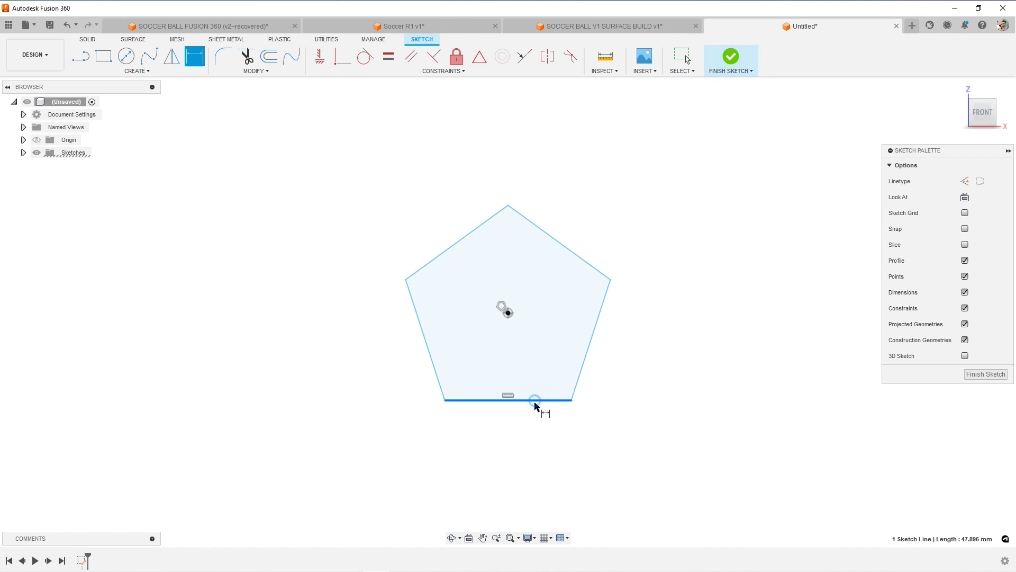
pyautogui.click(537, 402)
pyautogui.click(535, 432)
pyautogui.write('40')
pyautogui.press('Return')
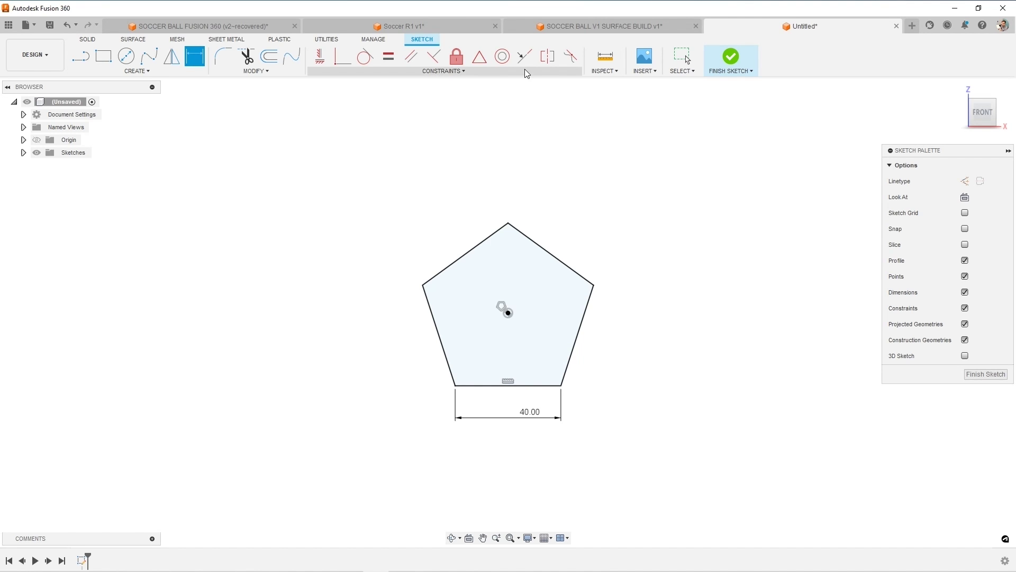
# Step: Finish the sketch and rename Sketch1's d1 parameter to 'base' in Change Parameters
pyautogui.click(730, 56)
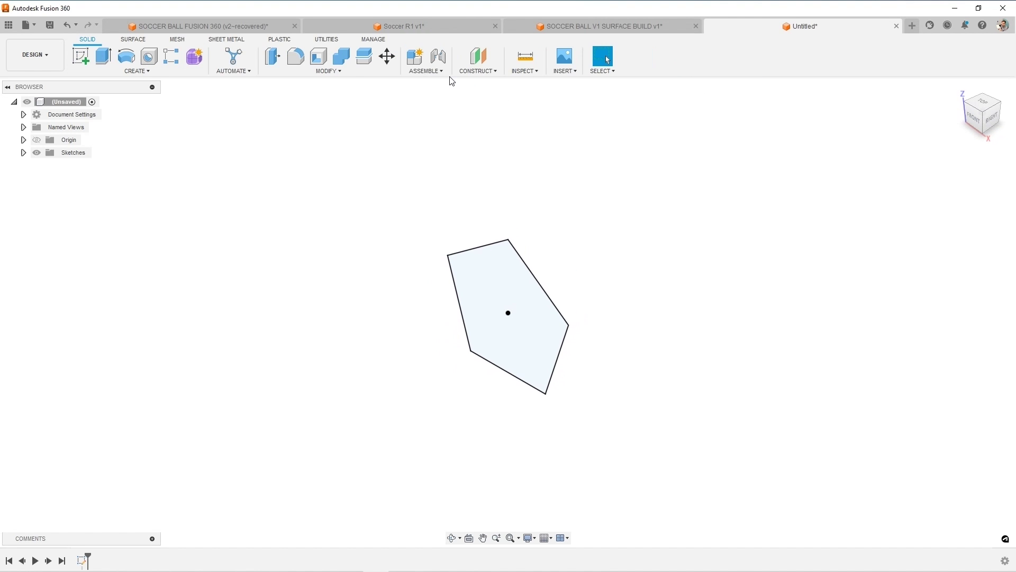
pyautogui.click(347, 70)
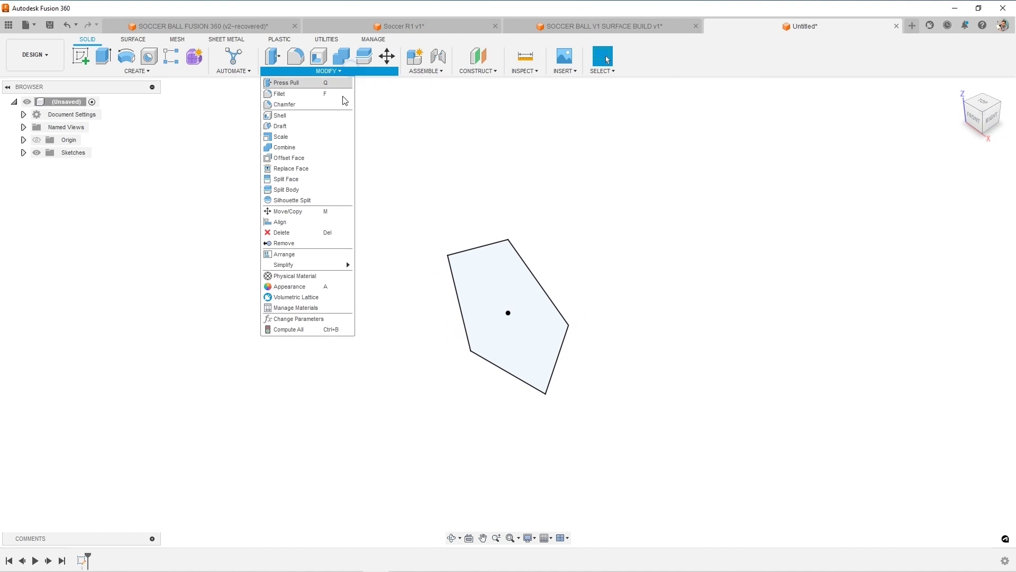
pyautogui.click(305, 320)
pyautogui.click(181, 254)
pyautogui.click(192, 265)
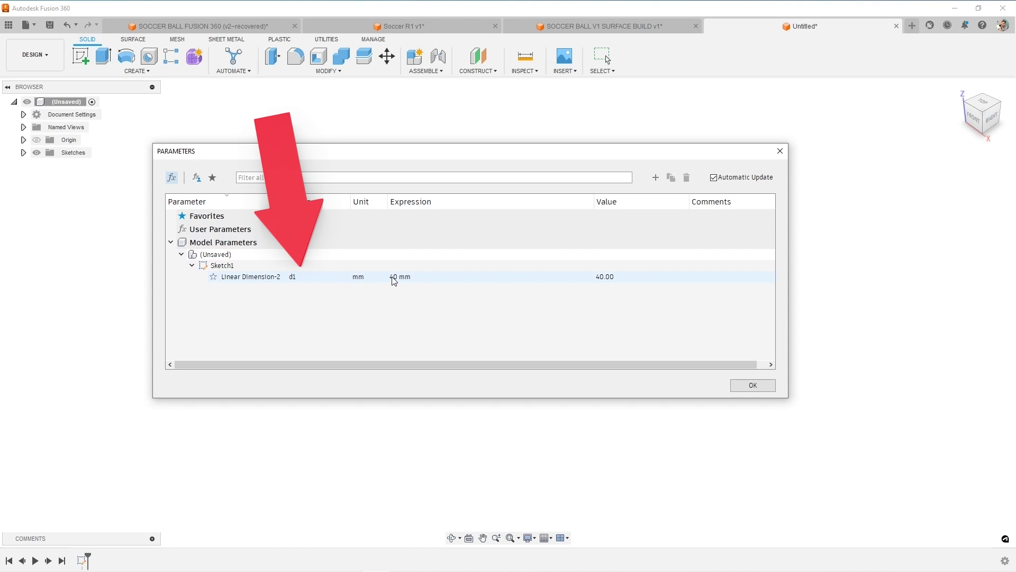
pyautogui.doubleClick(301, 277)
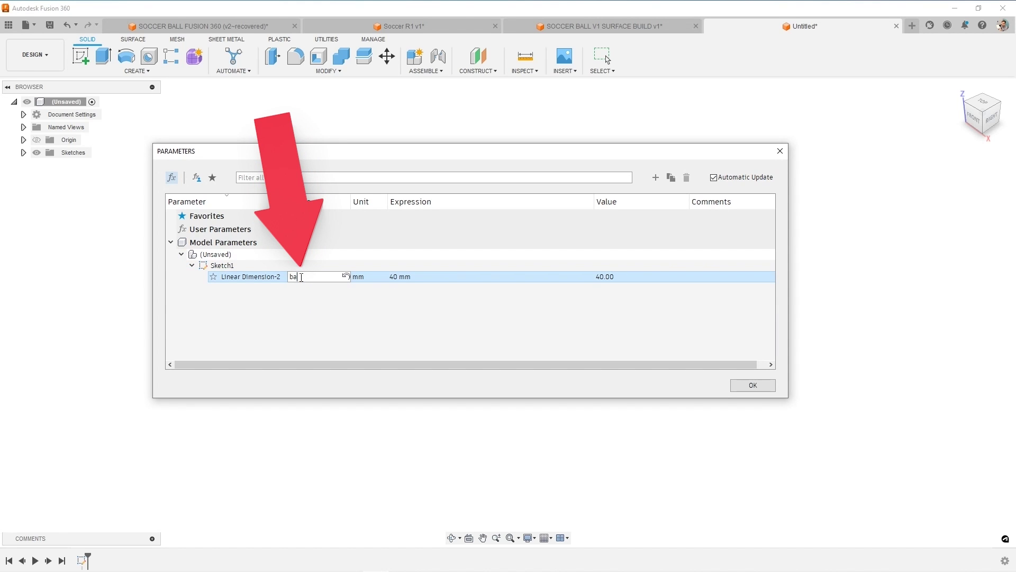
pyautogui.write('base')
pyautogui.click(752, 385)
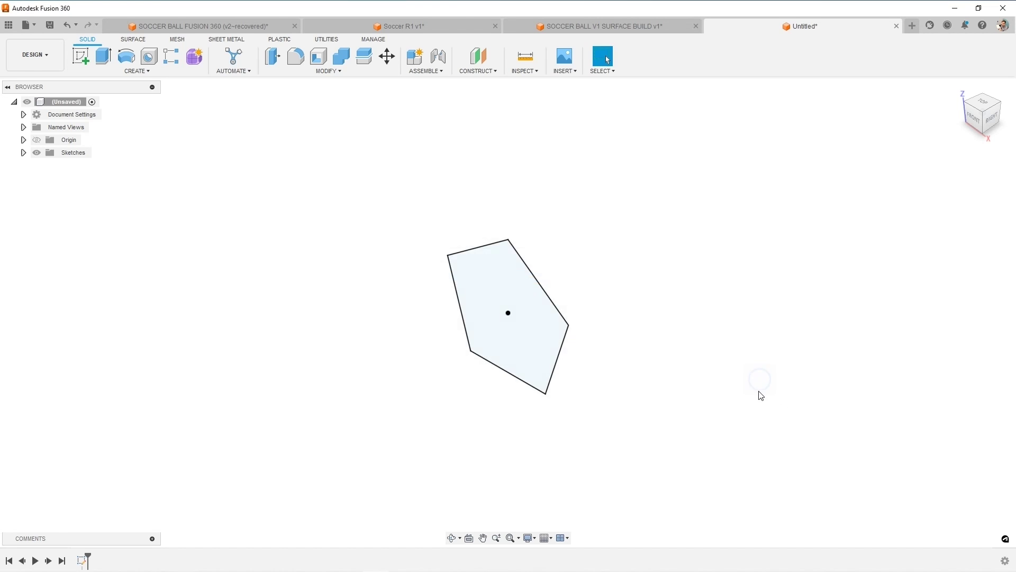
# Step: Reopen Sketch1 for editing in a front view, leaving the 40 mm dimension unchanged
pyautogui.click(973, 114)
pyautogui.rightClick(82, 559)
pyautogui.click(128, 456)
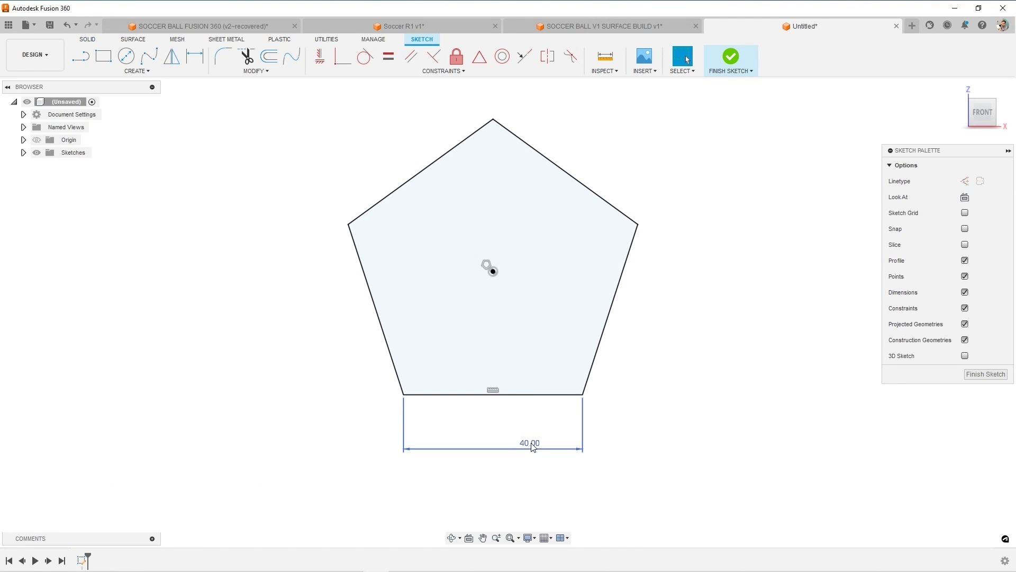
pyautogui.doubleClick(531, 447)
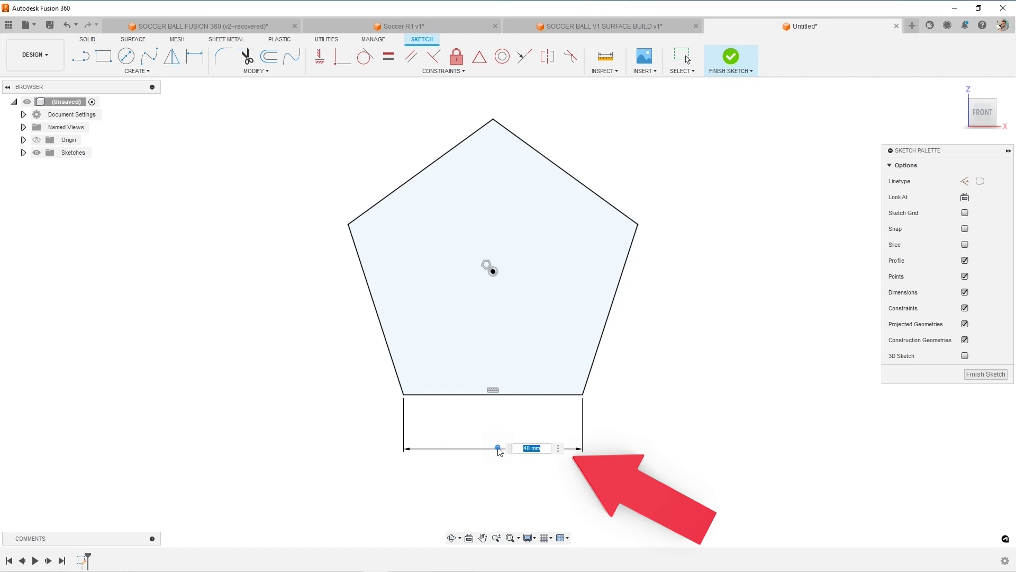
pyautogui.scroll(-3, 529, 445)
pyautogui.press('Return')
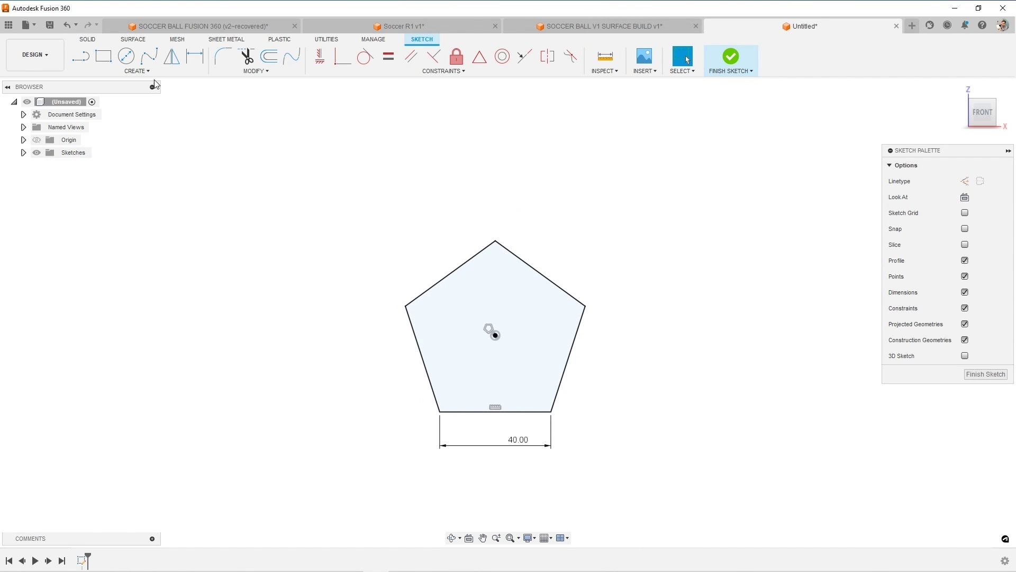
# Step: Draw a 5-sided circumscribed pentagon around the first, sharing its centre
pyautogui.click(139, 71)
pyautogui.moveTo(130, 125)
pyautogui.click(164, 135)
pyautogui.click(495, 335)
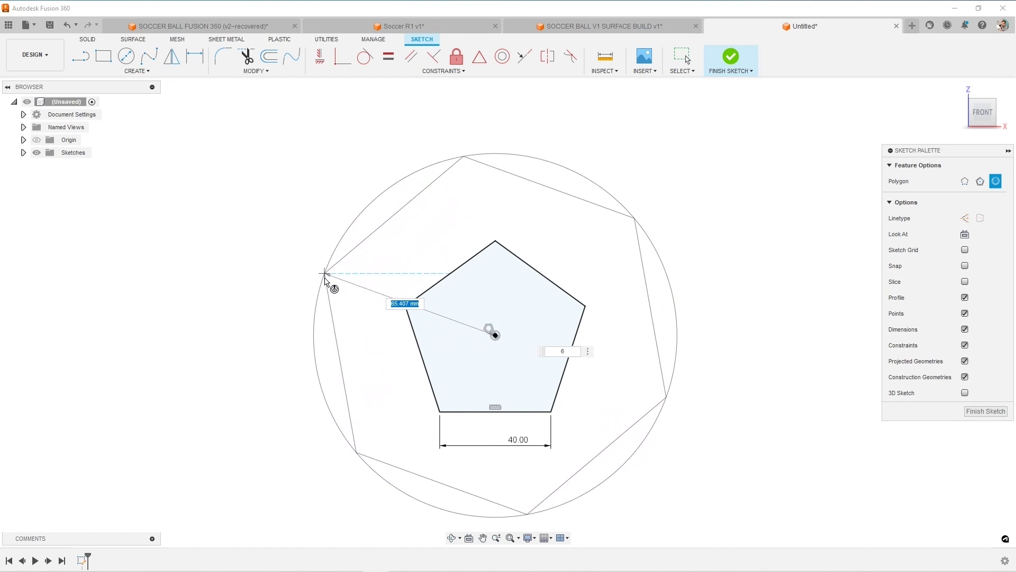
pyautogui.press('Tab')
pyautogui.write('5')
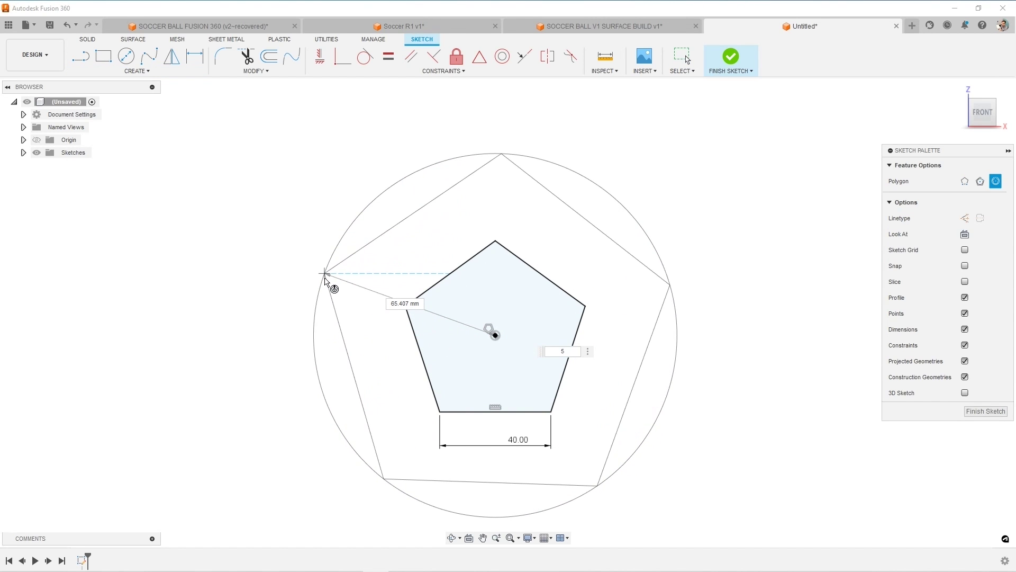
pyautogui.click(306, 282)
pyautogui.scroll(-2, 549, 366)
pyautogui.press('Escape')
pyautogui.scroll(2, 530, 447)
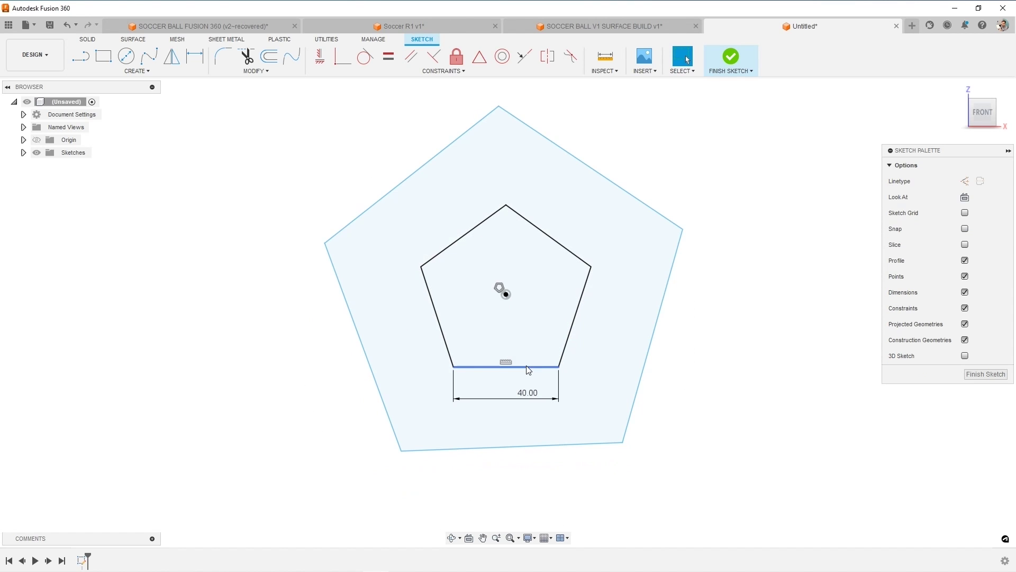
# Step: Make the inner and outer pentagons' bottom edges parallel
pyautogui.click(528, 367)
pyautogui.keyDown('shift'); pyautogui.click(528, 447); pyautogui.keyUp('shift')
pyautogui.rightClick(528, 449)
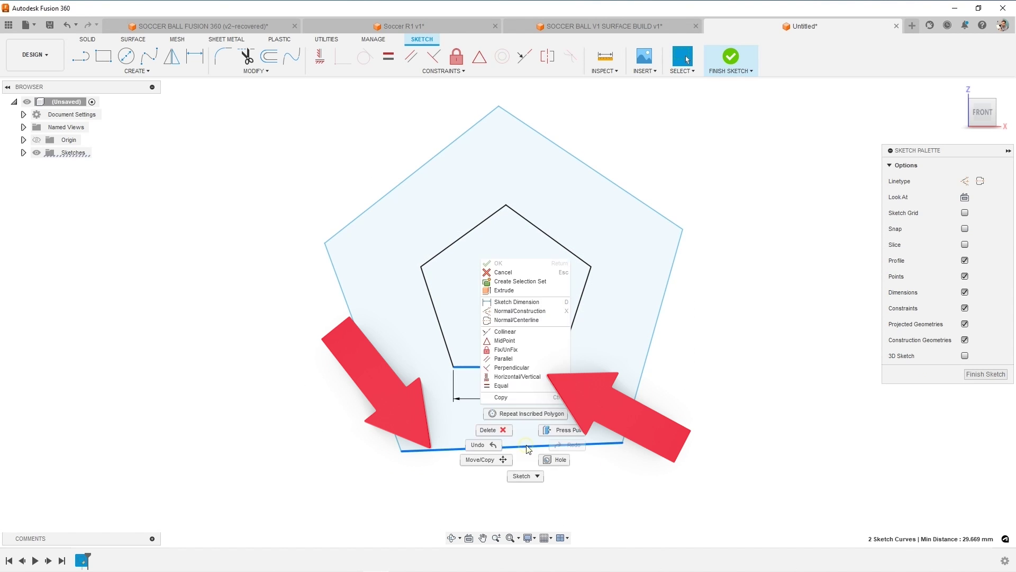
pyautogui.click(507, 358)
pyautogui.press('Escape')
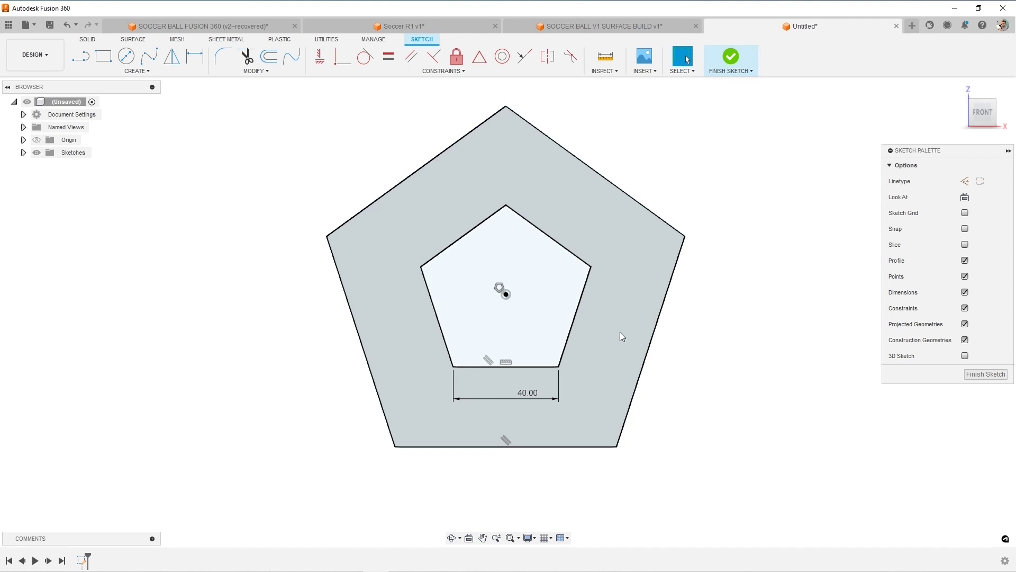
# Step: Dimension the outer pentagon's bottom edge as base*2 (80 mm)
pyautogui.press('d')
pyautogui.click(540, 447)
pyautogui.click(539, 469)
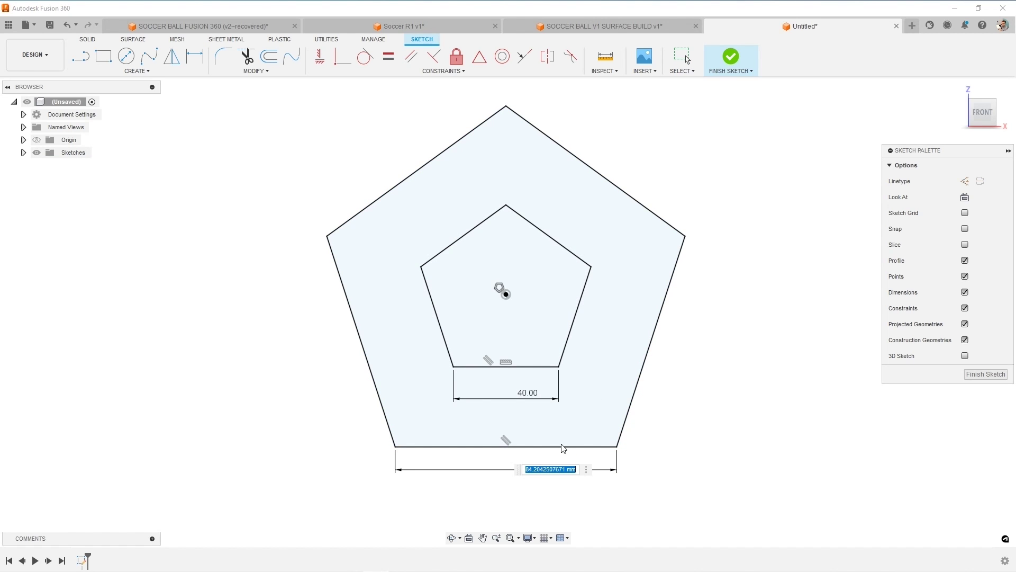
pyautogui.write('base*2')
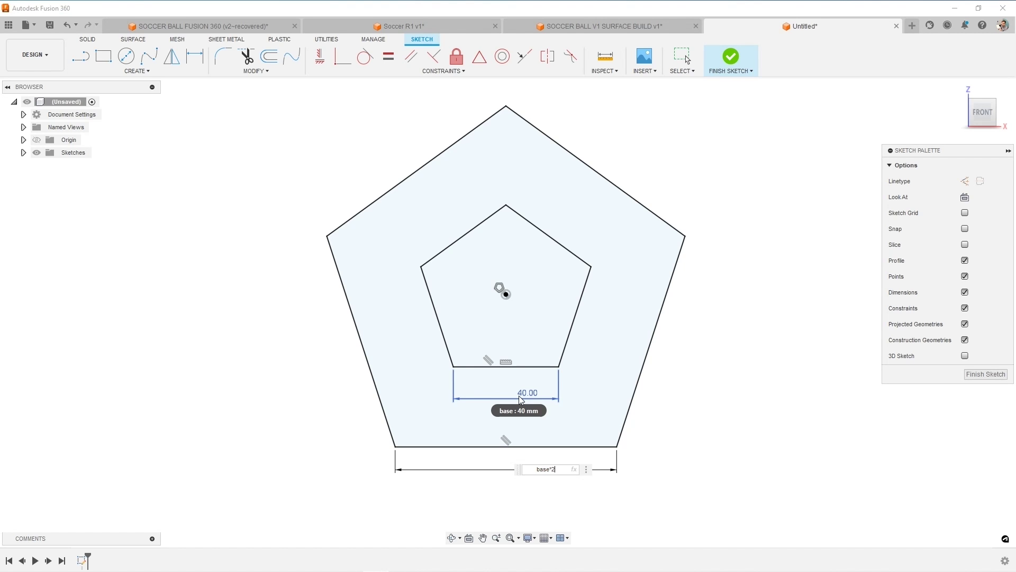
pyautogui.press('Return')
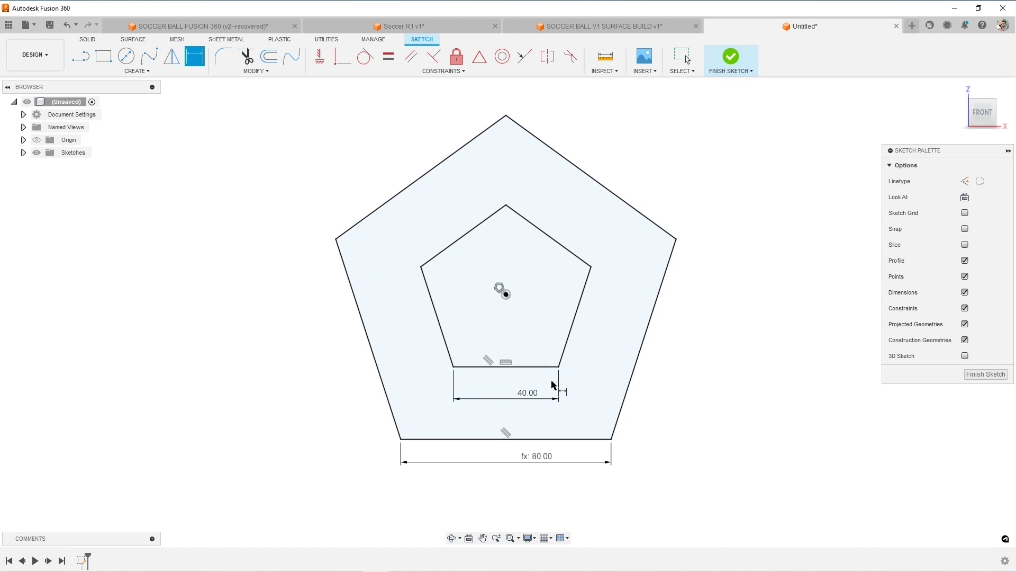
pyautogui.scroll(-2, 551, 390)
pyautogui.scroll(1, 497, 360)
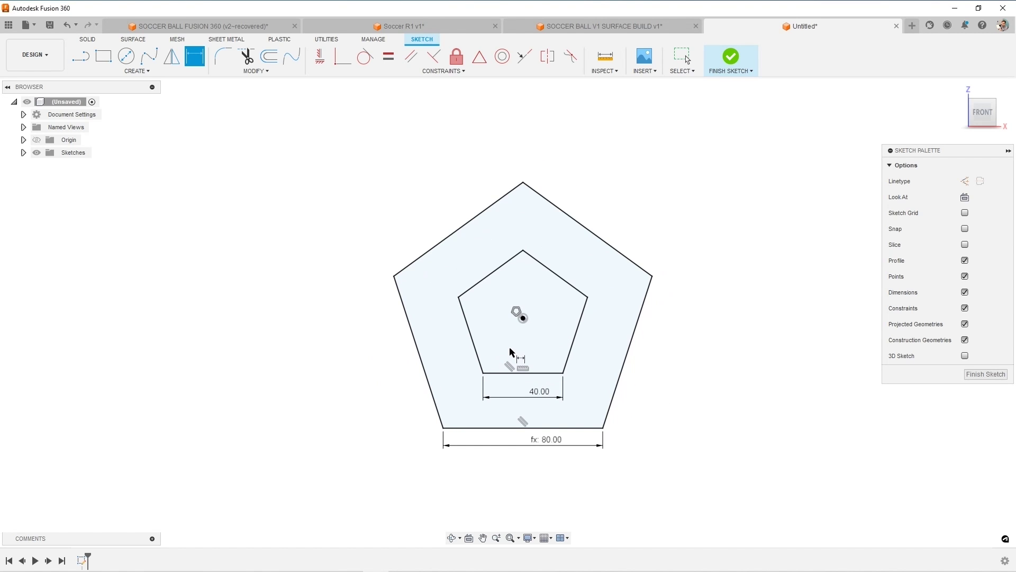
# Step: Finish the sketch, then inspect Soccer R1 v1, rolling its history forward to the loft body
pyautogui.click(730, 58)
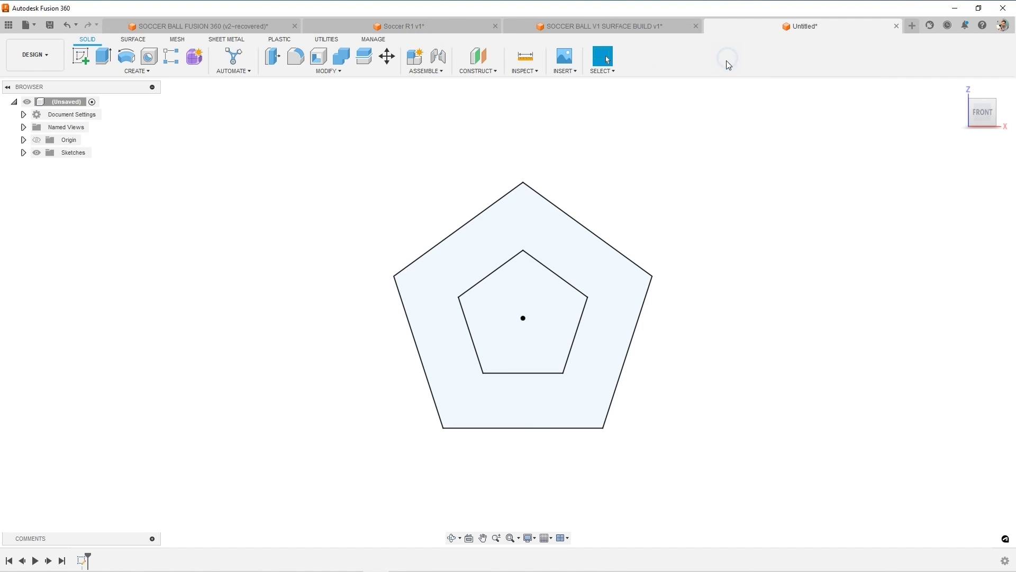
pyautogui.click(407, 27)
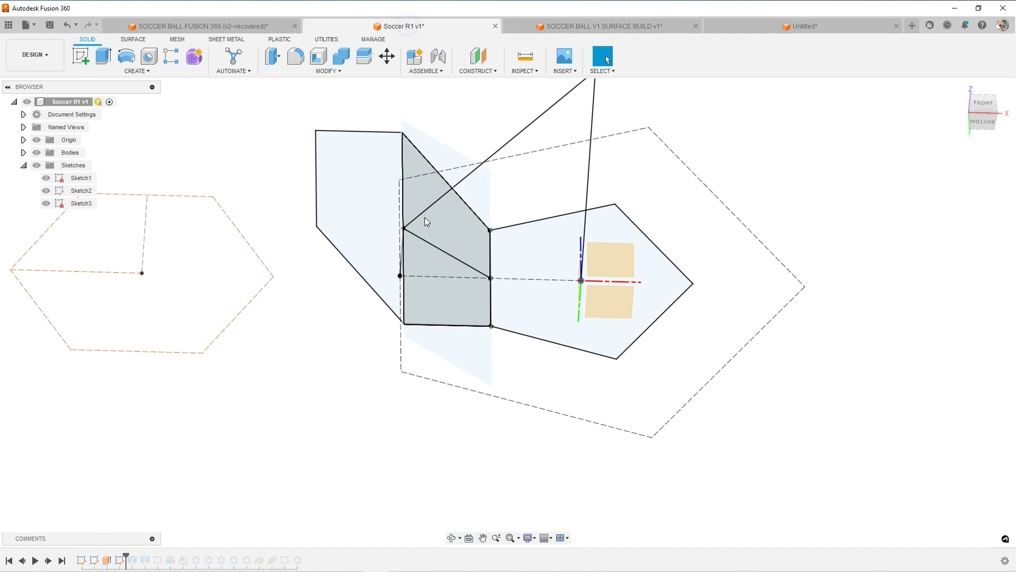
pyautogui.moveTo(401, 316)
pyautogui.keyDown('shift'); pyautogui.mouseDown(button='middle')
pyautogui.moveTo(487, 265)
pyautogui.moveTo(487, 212)
pyautogui.mouseUp(button='middle'); pyautogui.keyUp('shift')
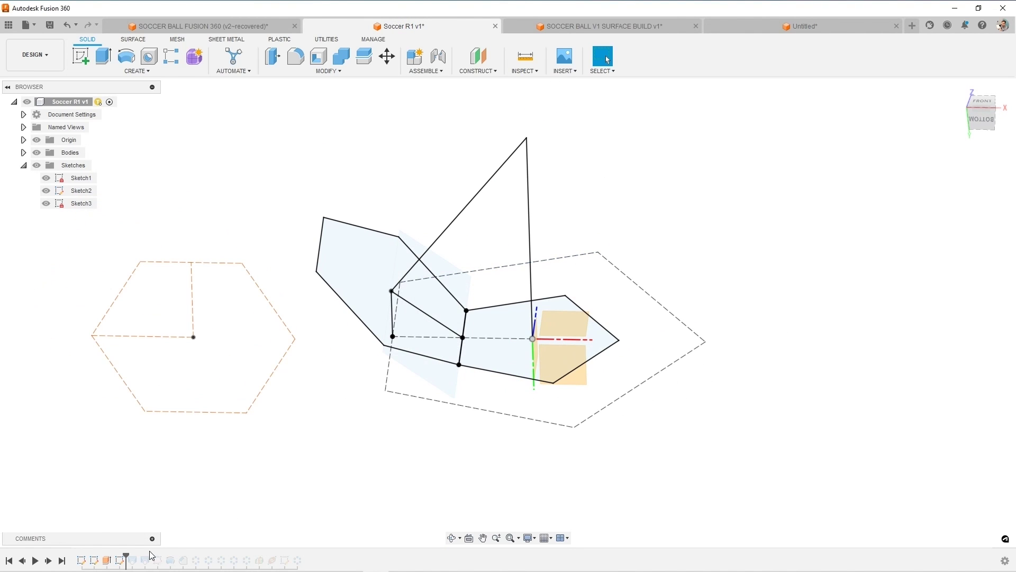
pyautogui.moveTo(126, 554); pyautogui.dragTo(151, 555)
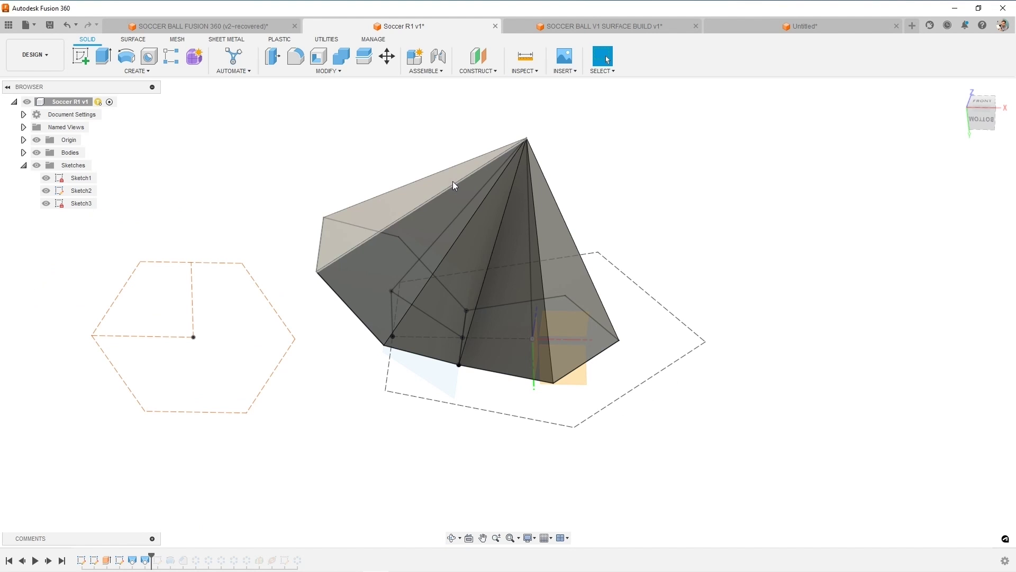
# Step: Orbit the recovered SOCCER BALL model, then return to the Untitled design
pyautogui.click(241, 26)
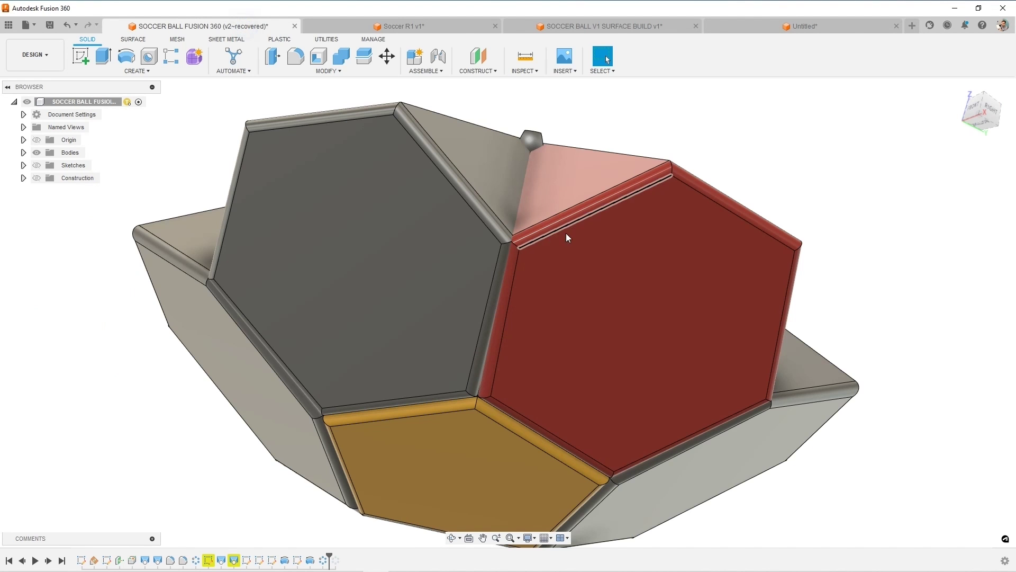
pyautogui.keyDown('shift'); pyautogui.moveTo(561, 242); pyautogui.dragTo(526, 208, button='middle'); pyautogui.keyUp('shift')
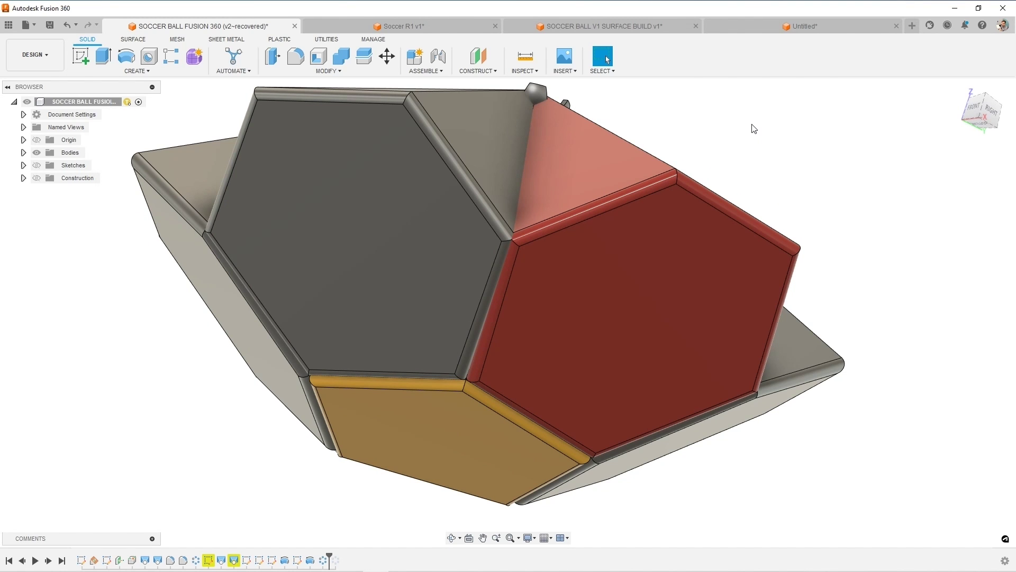
pyautogui.click(760, 27)
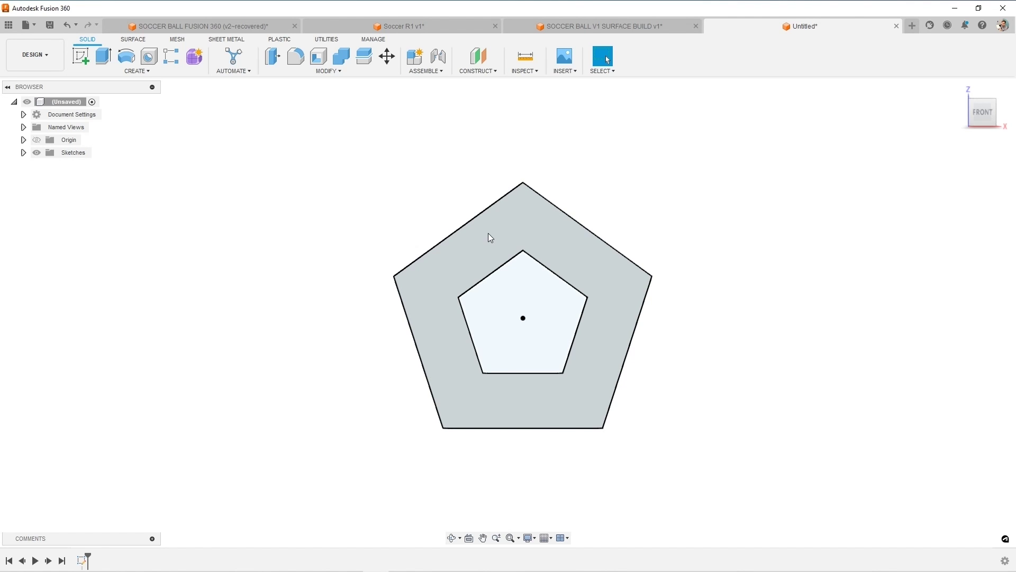
# Step: Orbit the view and reopen the pentagon sketch for editing
pyautogui.moveTo(390, 283)
pyautogui.keyDown('shift'); pyautogui.mouseDown(button='middle')
pyautogui.moveTo(390, 261)
pyautogui.moveTo(394, 275)
pyautogui.mouseUp(button='middle'); pyautogui.keyUp('shift')
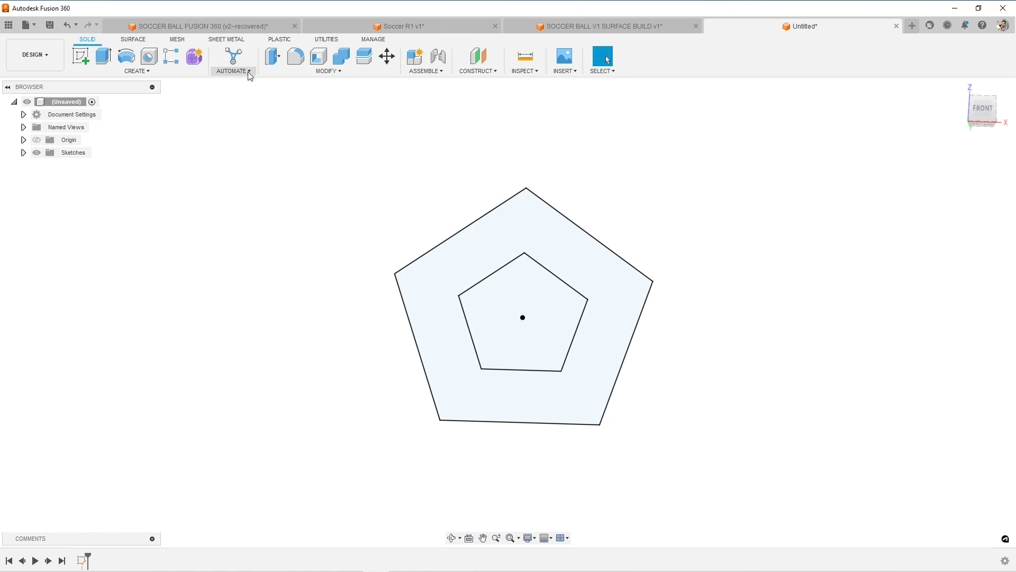
pyautogui.click(86, 64)
pyautogui.moveTo(438, 222)
pyautogui.keyDown('shift'); pyautogui.mouseDown(button='middle')
pyautogui.moveTo(456, 256)
pyautogui.moveTo(403, 267)
pyautogui.moveTo(428, 243)
pyautogui.moveTo(381, 257)
pyautogui.moveTo(413, 263)
pyautogui.moveTo(452, 320)
pyautogui.mouseUp(button='middle'); pyautogui.keyUp('shift')
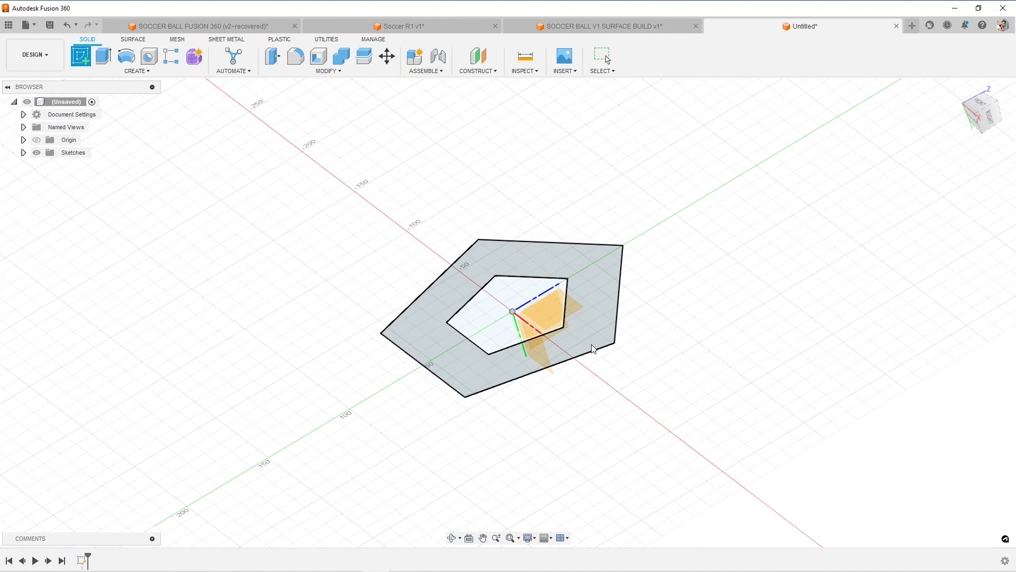
pyautogui.keyDown('shift'); pyautogui.moveTo(593, 348); pyautogui.dragTo(565, 340, button='middle'); pyautogui.keyUp('shift')
pyautogui.doubleClick(563, 339)
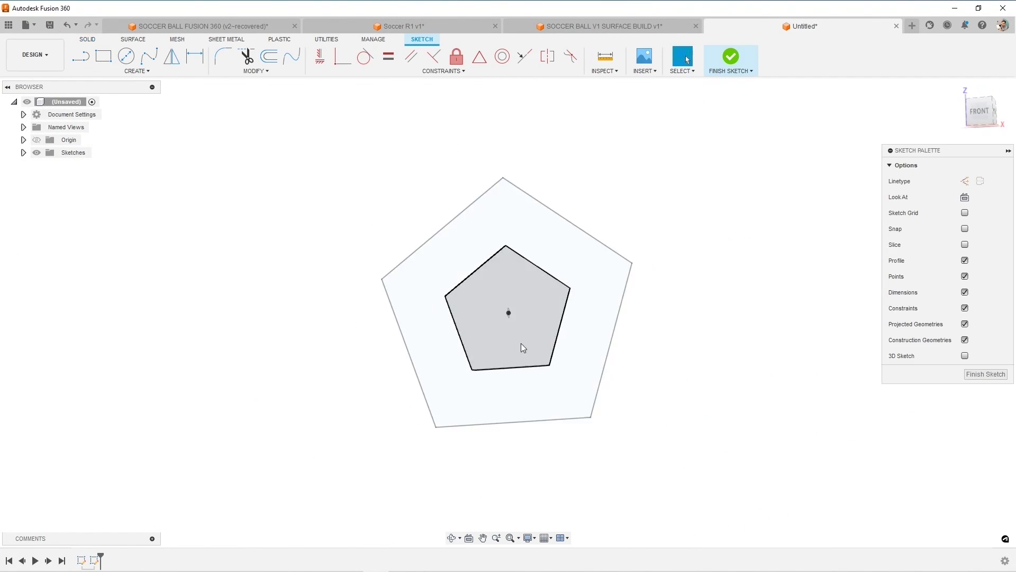
# Step: Draw a line from the pentagons' centre to just past the inner pentagon's lower-left edge
pyautogui.keyDown('shift'); pyautogui.moveTo(518, 390); pyautogui.dragTo(323, 227, button='middle'); pyautogui.keyUp('shift')
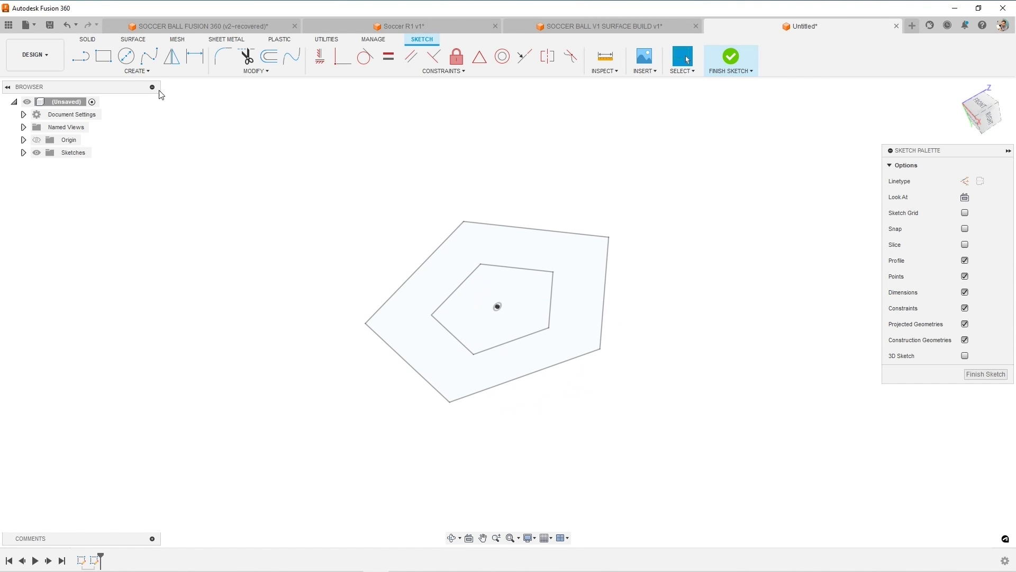
pyautogui.press('l')
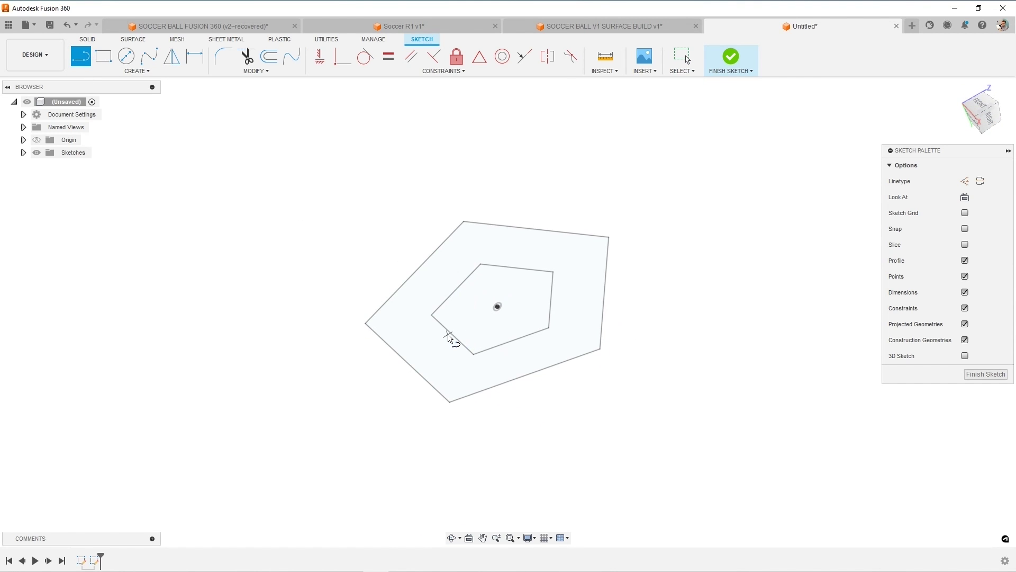
pyautogui.click(497, 306)
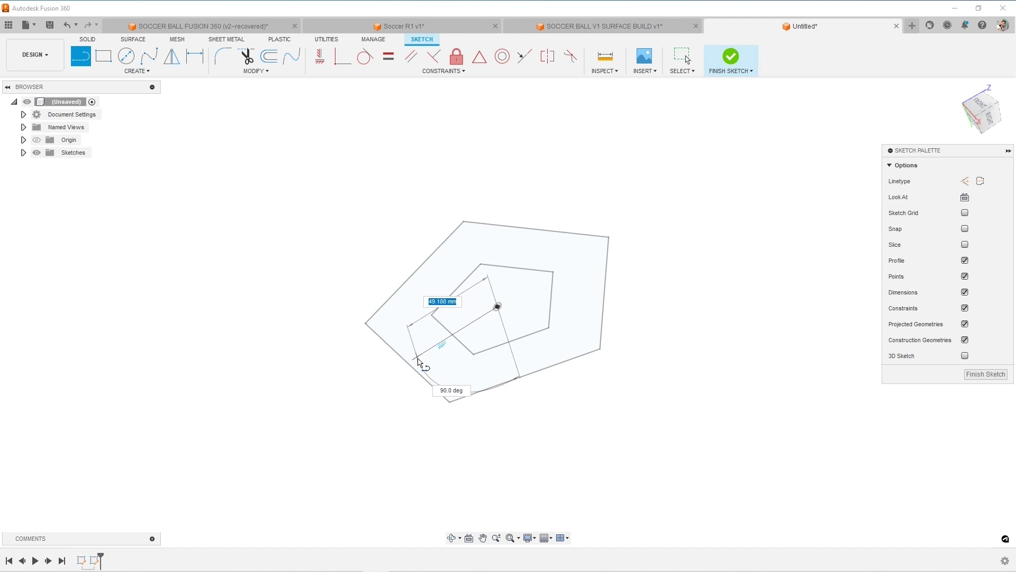
pyautogui.click(415, 356)
pyautogui.press('Escape')
pyautogui.scroll(2, 446, 331)
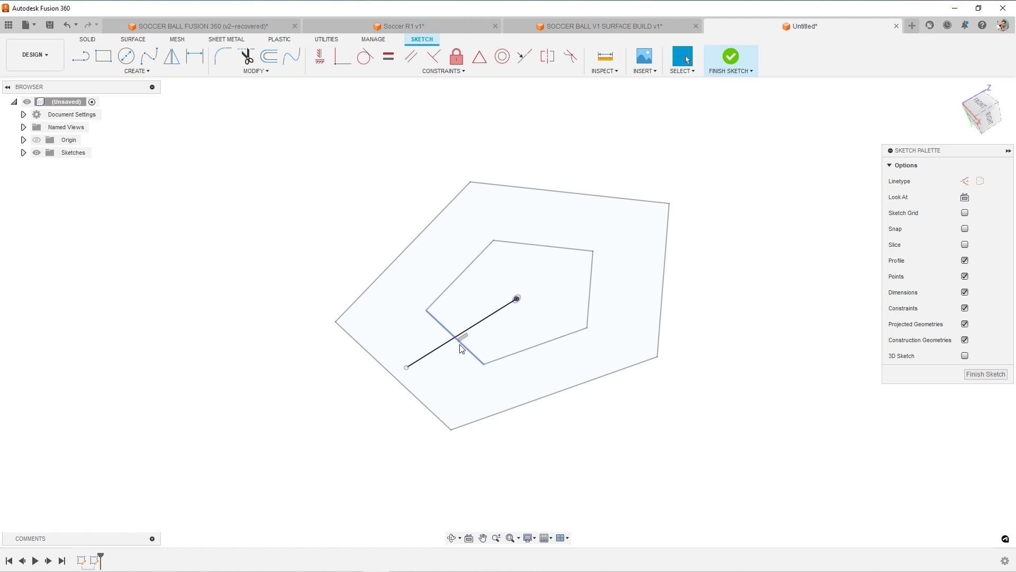
pyautogui.click(456, 339)
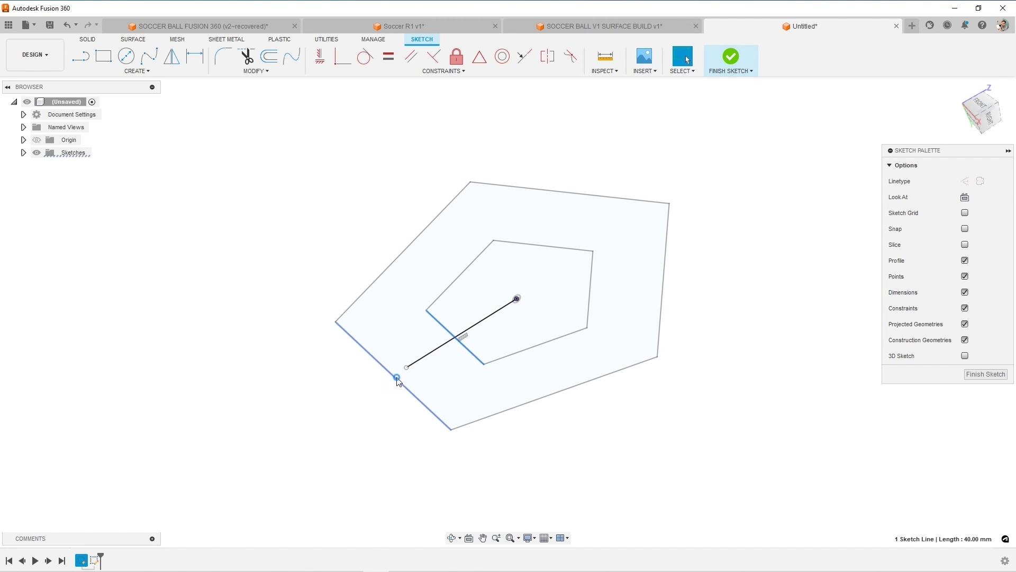
pyautogui.click(318, 394)
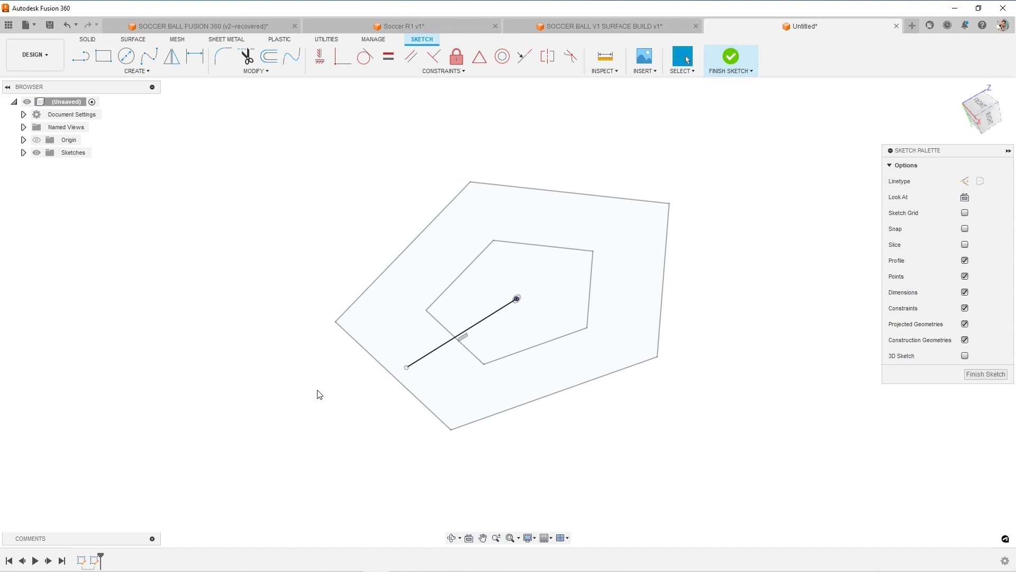
# Step: Project the inner and outer pentagons' lower-left edges into the sketch
pyautogui.press('p')
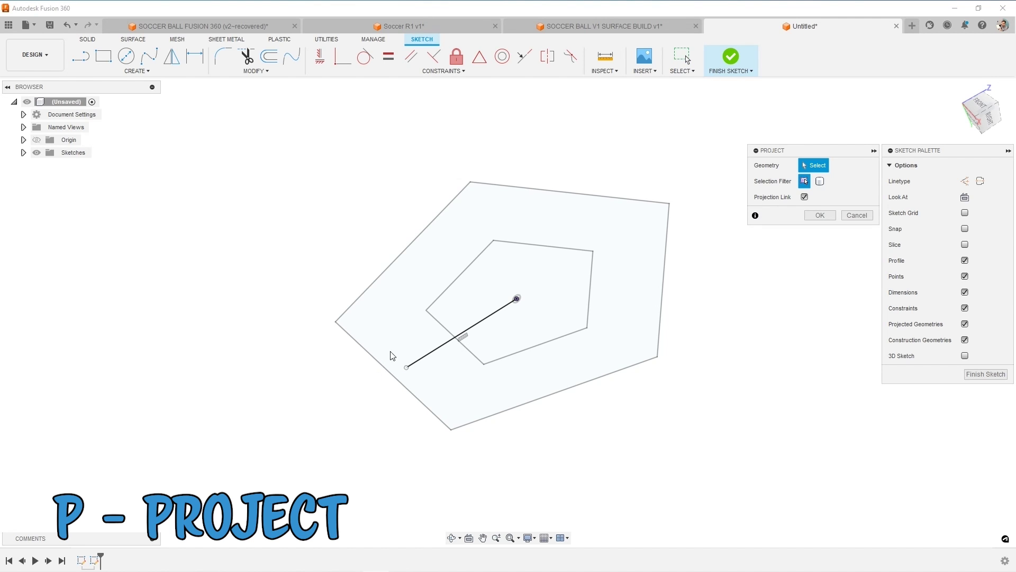
pyautogui.click(437, 330)
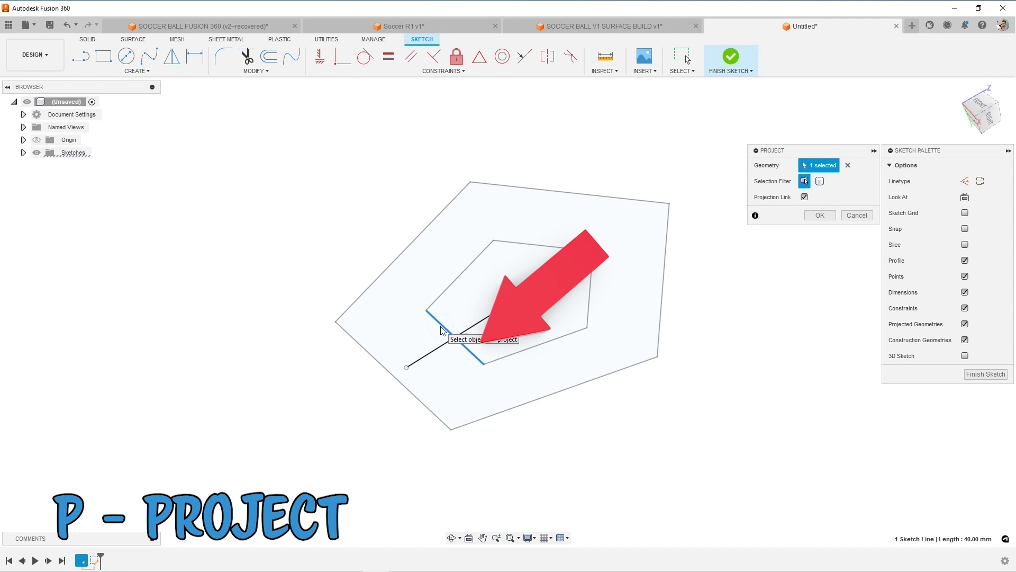
pyautogui.click(390, 375)
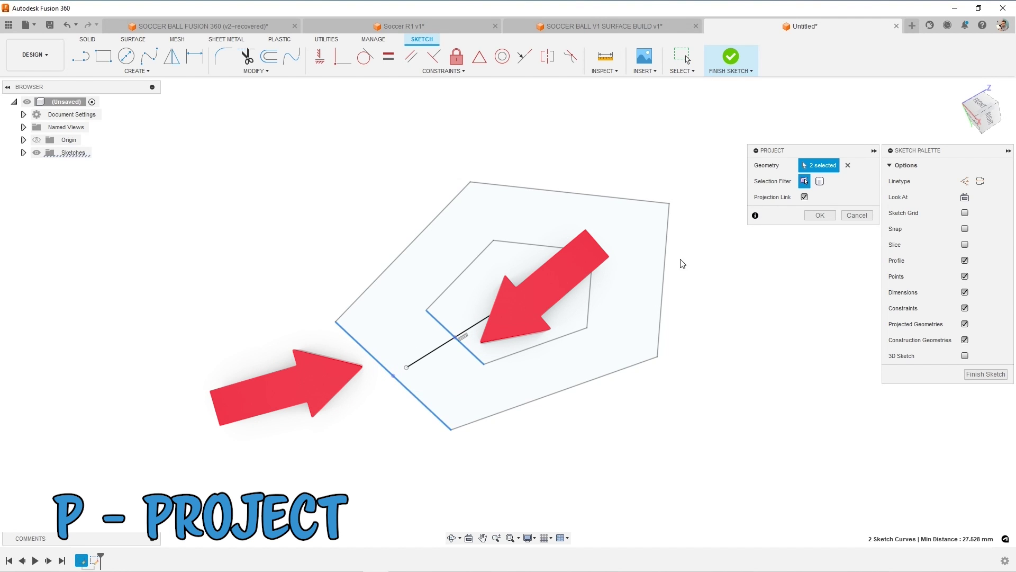
pyautogui.click(820, 216)
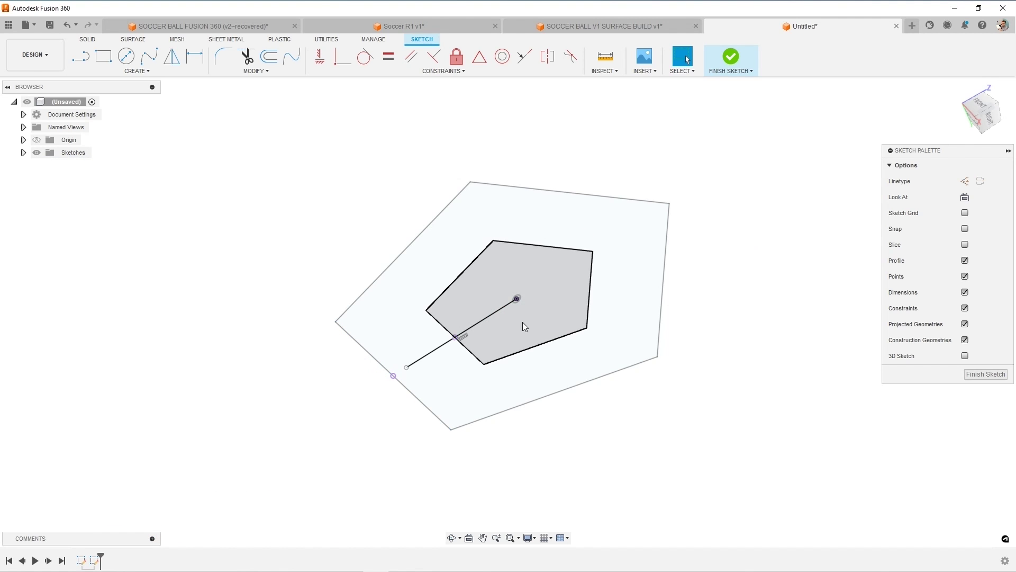
# Step: Attach the centre line's free end to the outer pentagon's edge
pyautogui.moveTo(409, 368); pyautogui.dragTo(393, 375)
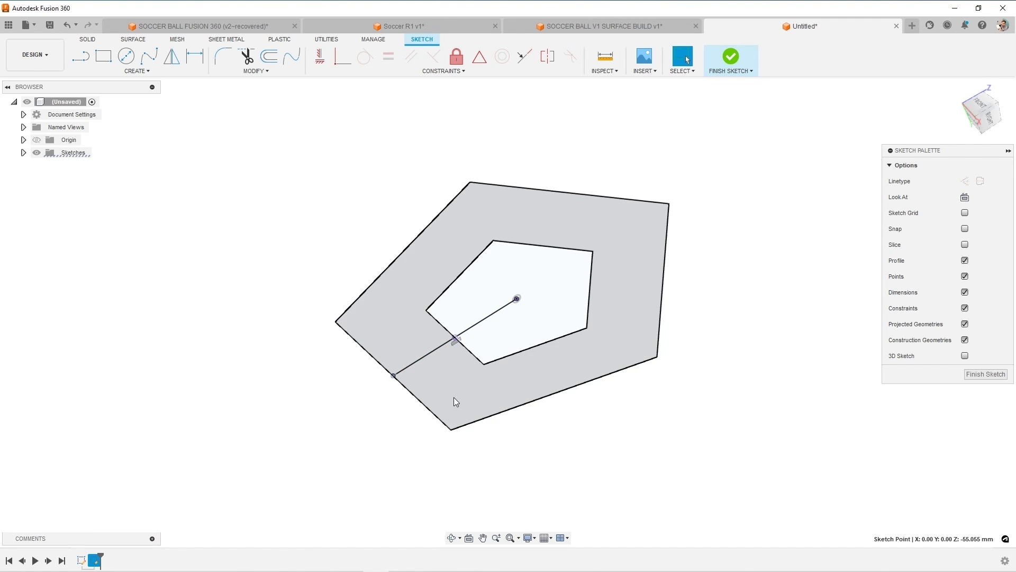
pyautogui.moveTo(563, 395)
pyautogui.keyDown('shift'); pyautogui.mouseDown(button='middle')
pyautogui.moveTo(540, 345)
pyautogui.moveTo(583, 348)
pyautogui.moveTo(585, 371)
pyautogui.mouseUp(button='middle'); pyautogui.keyUp('shift')
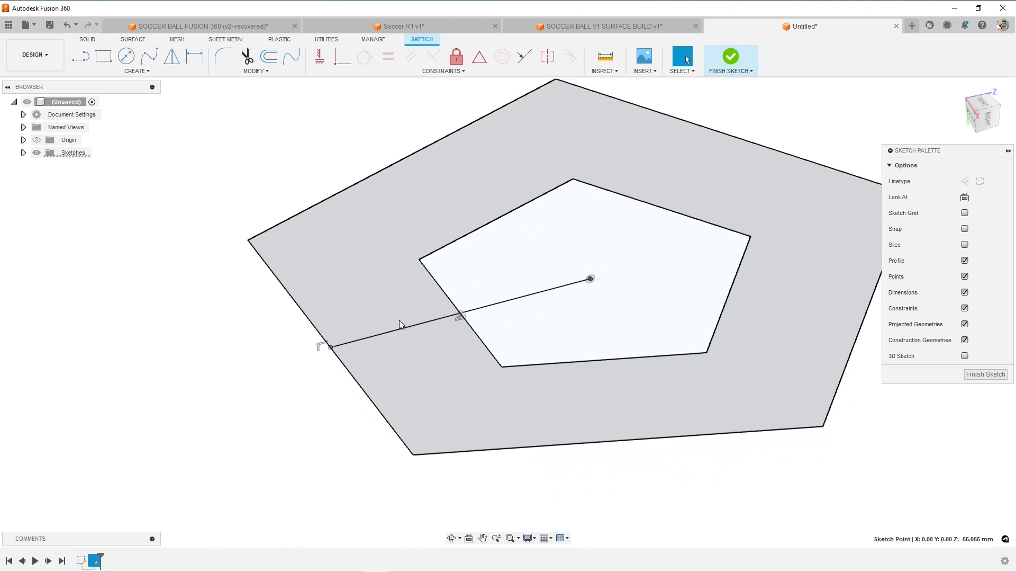
pyautogui.moveTo(399, 319)
pyautogui.keyDown('shift'); pyautogui.mouseDown(button='middle')
pyautogui.moveTo(404, 333)
pyautogui.moveTo(404, 295)
pyautogui.moveTo(383, 299)
pyautogui.moveTo(392, 243)
pyautogui.mouseUp(button='middle'); pyautogui.keyUp('shift')
pyautogui.scroll(-2, 391, 244)
pyautogui.moveTo(392, 200); pyautogui.dragTo(390, 277, button='middle')
# Step: Draw a vertical line up from the segment's outer end, continuing diagonally up-right
pyautogui.click(81, 56)
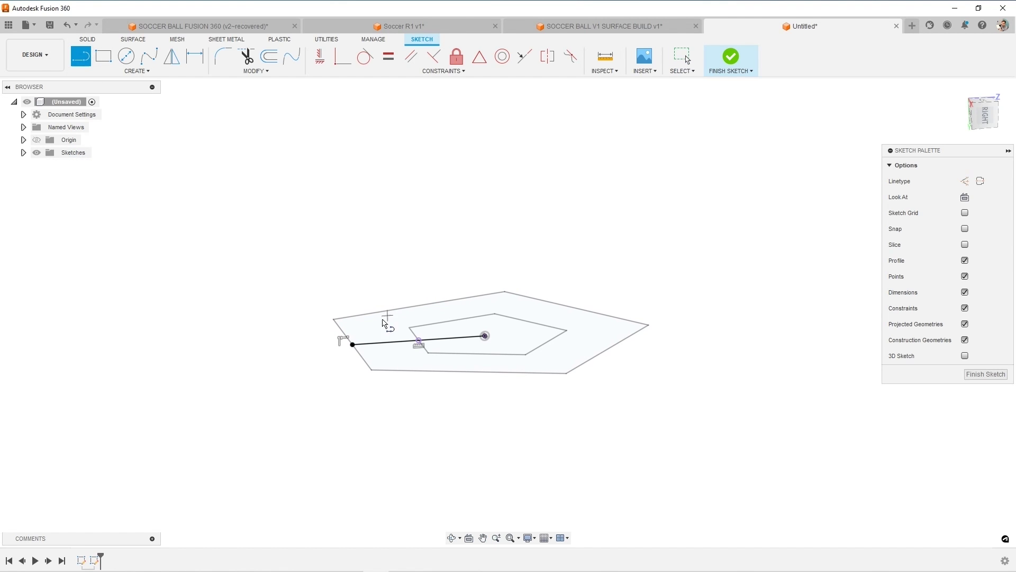
pyautogui.click(353, 345)
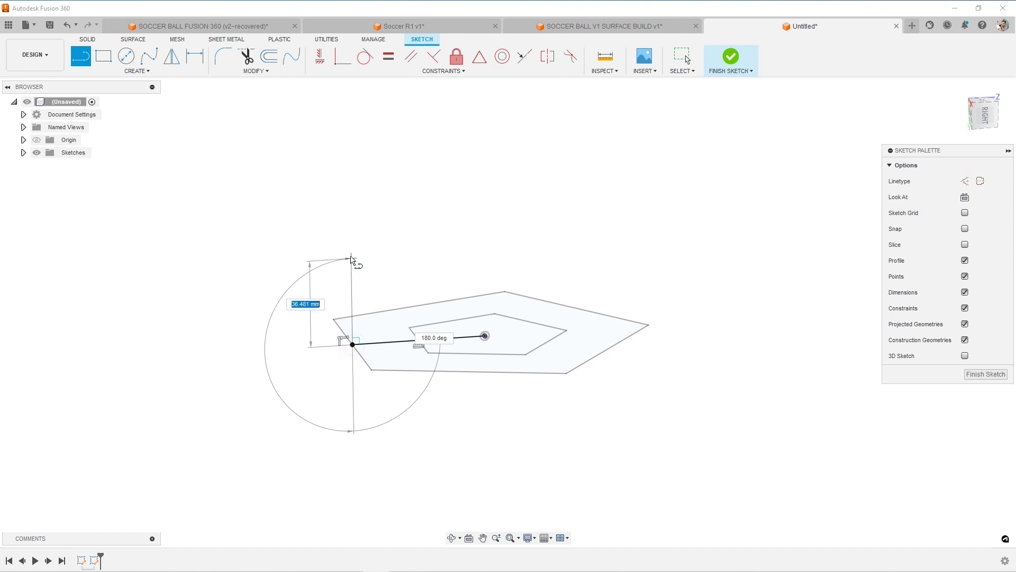
pyautogui.click(353, 289)
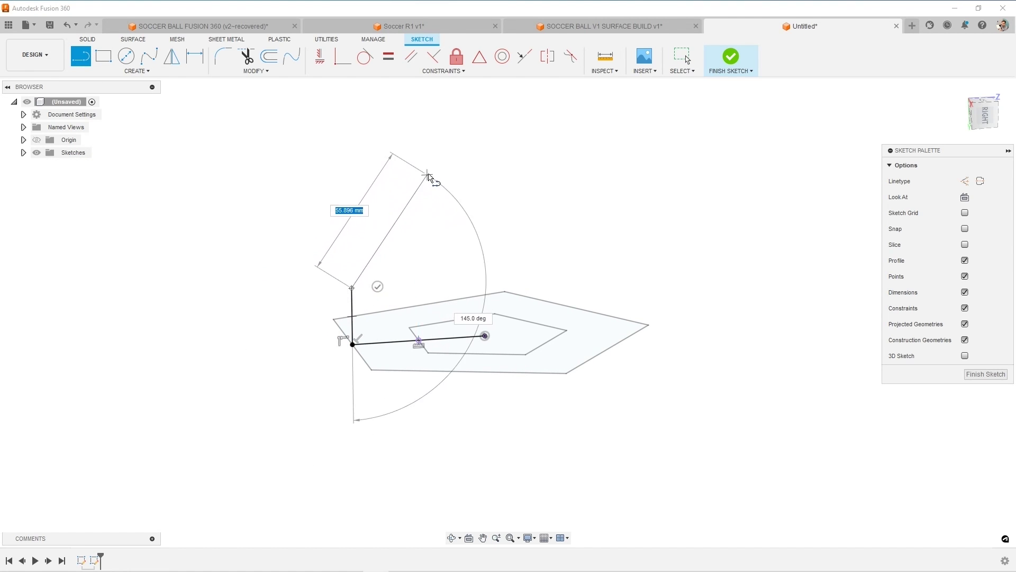
pyautogui.click(484, 142)
pyautogui.press('Escape')
pyautogui.moveTo(370, 302)
pyautogui.keyDown('shift'); pyautogui.mouseDown(button='middle')
pyautogui.moveTo(357, 356)
pyautogui.moveTo(360, 300)
pyautogui.mouseUp(button='middle'); pyautogui.keyUp('shift')
pyautogui.scroll(3, 362, 317)
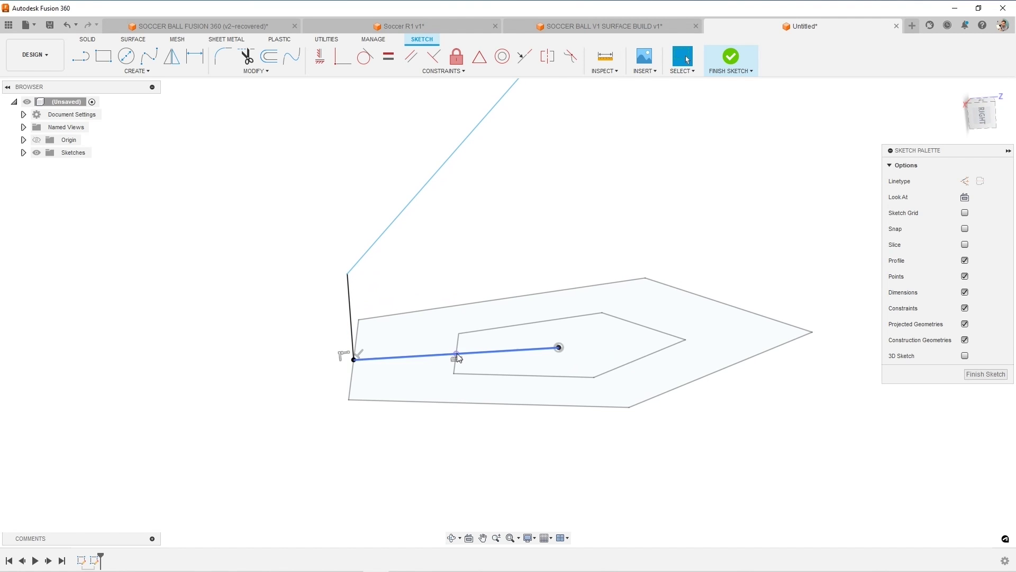
# Step: Close a triangle with a line to the vertical line's top, sliding that corner along it
pyautogui.click(81, 56)
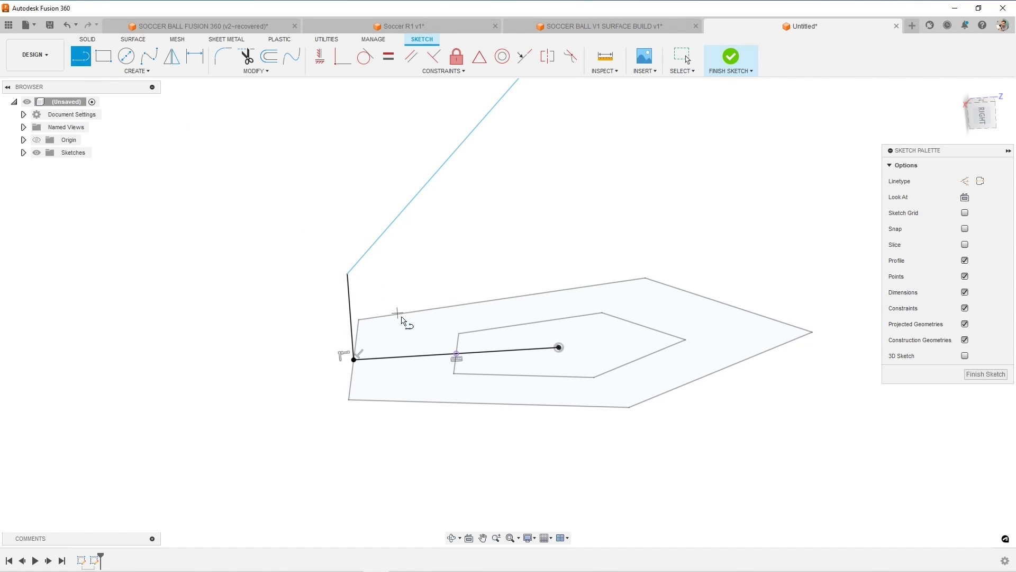
pyautogui.click(347, 274)
pyautogui.press('Escape')
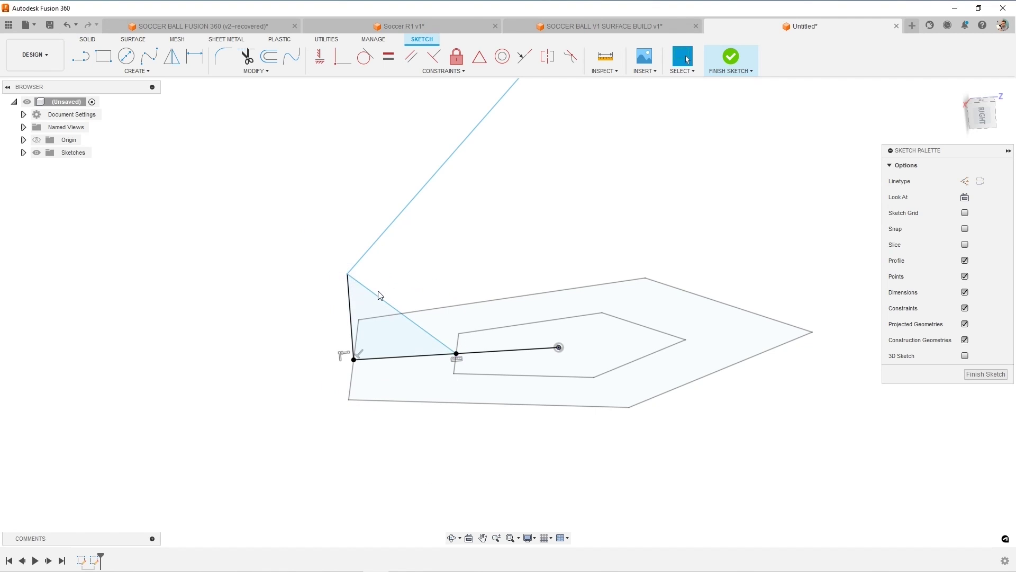
pyautogui.click(348, 275)
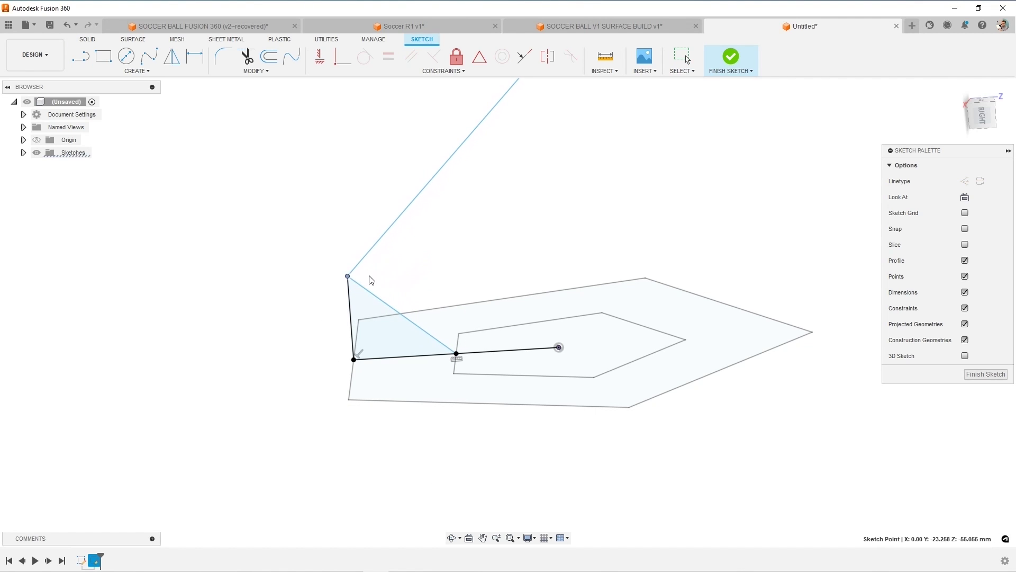
pyautogui.moveTo(371, 280); pyautogui.dragTo(370, 277)
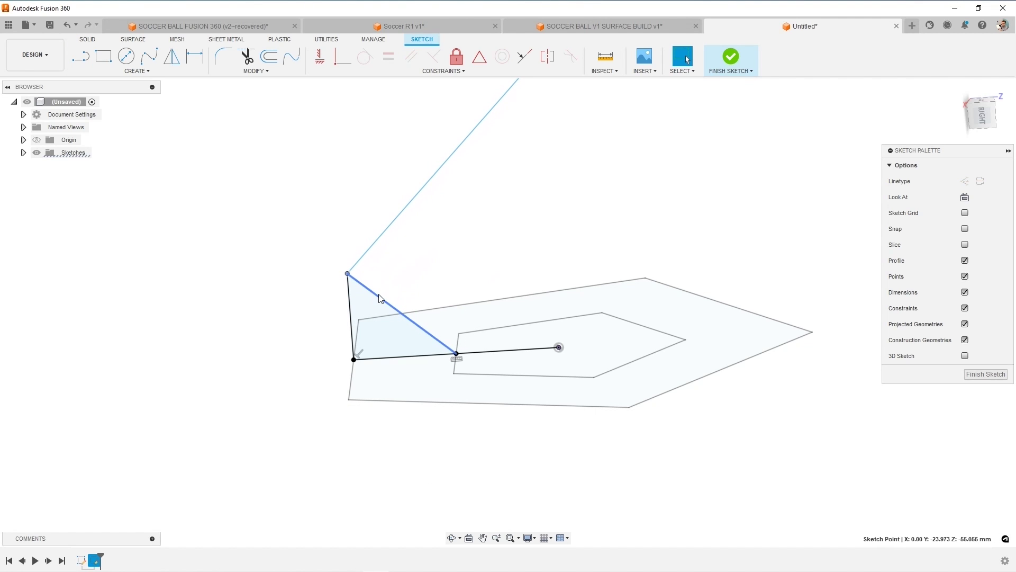
# Step: Make the upper line perpendicular to the lower line and drag the corner to test it
pyautogui.click(366, 287)
pyautogui.keyDown('shift'); pyautogui.click(356, 263); pyautogui.keyUp('shift')
pyautogui.rightClick(383, 271)
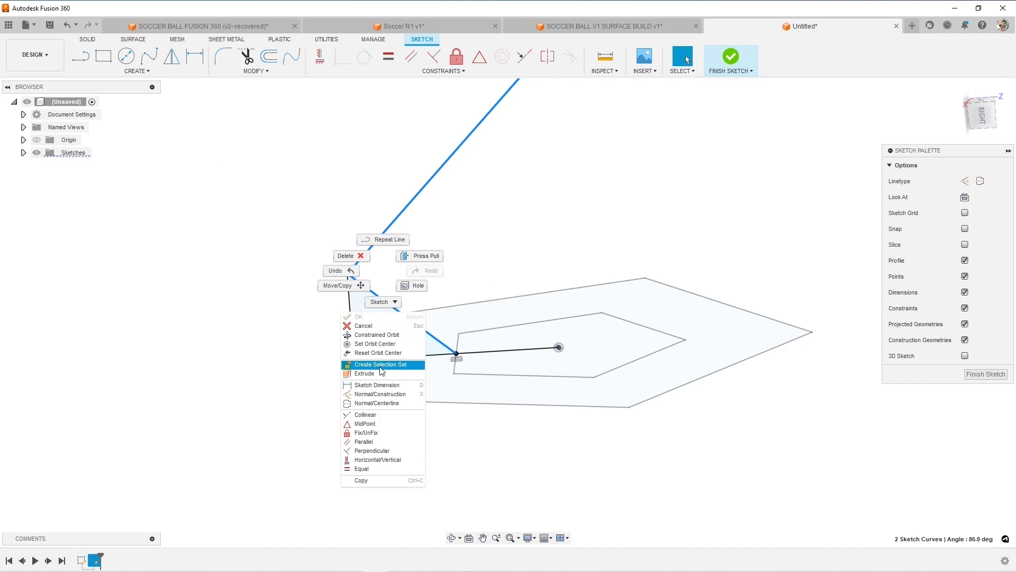
pyautogui.click(372, 450)
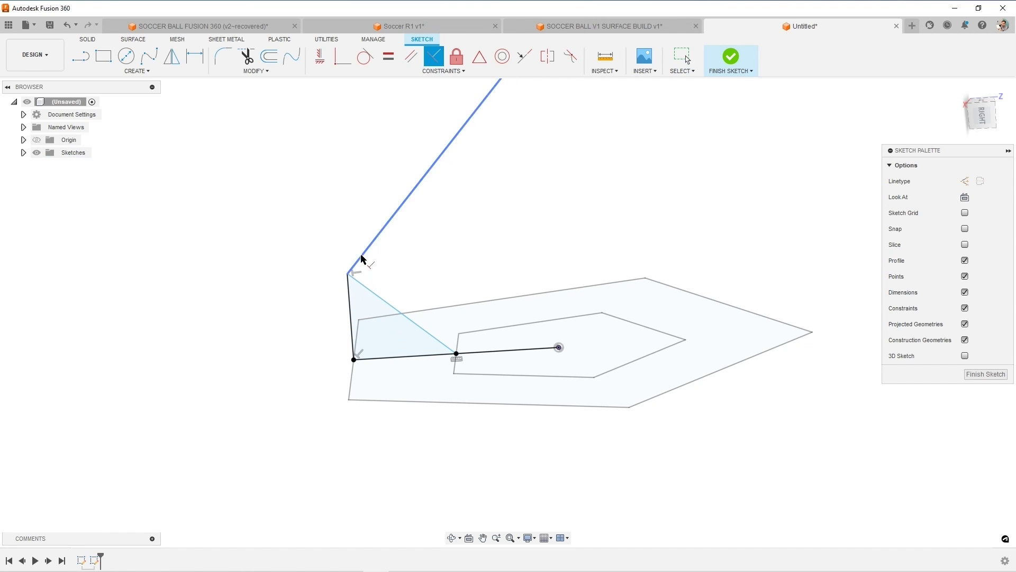
pyautogui.click(389, 291)
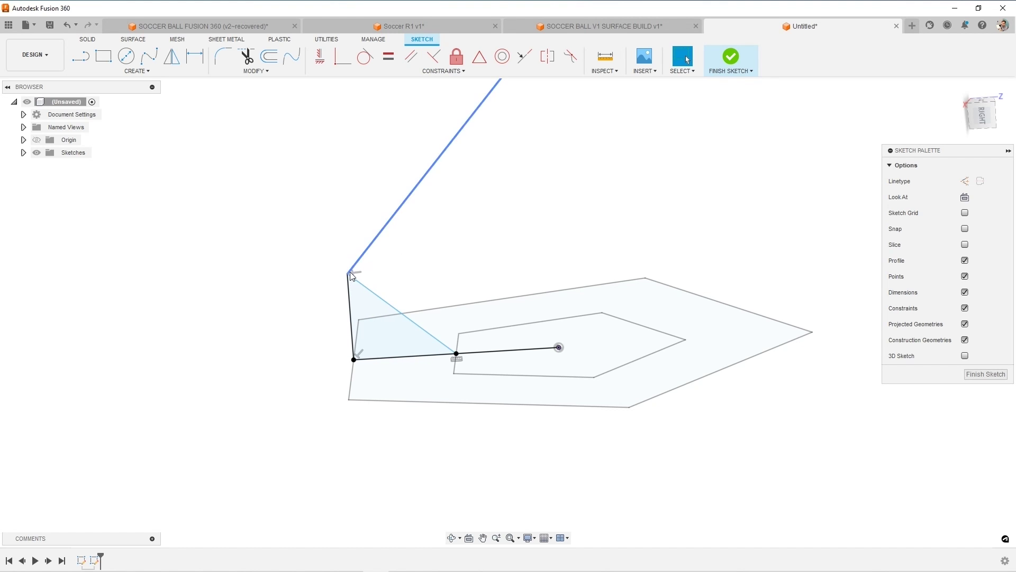
pyautogui.moveTo(348, 273)
pyautogui.mouseDown()
pyautogui.moveTo(348, 287)
pyautogui.moveTo(351, 273)
pyautogui.mouseUp()
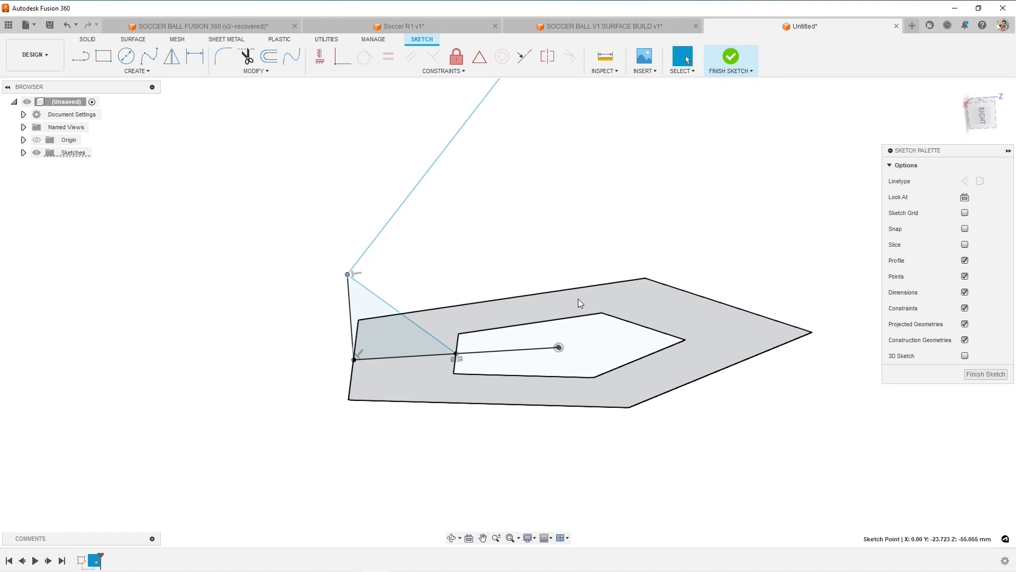
pyautogui.moveTo(573, 297)
pyautogui.keyDown('shift'); pyautogui.mouseDown(button='middle')
pyautogui.moveTo(607, 293)
pyautogui.moveTo(556, 294)
pyautogui.moveTo(570, 300)
pyautogui.mouseUp(button='middle'); pyautogui.keyUp('shift')
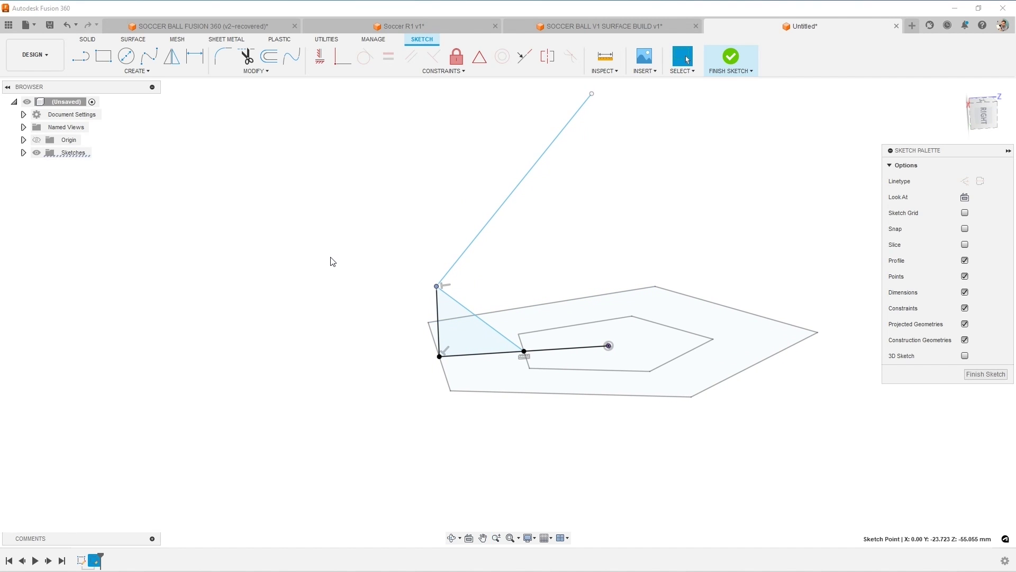
# Step: Draw an inscribed hexagon beside the triangle with a horizontal bottom edge
pyautogui.write('spoly')
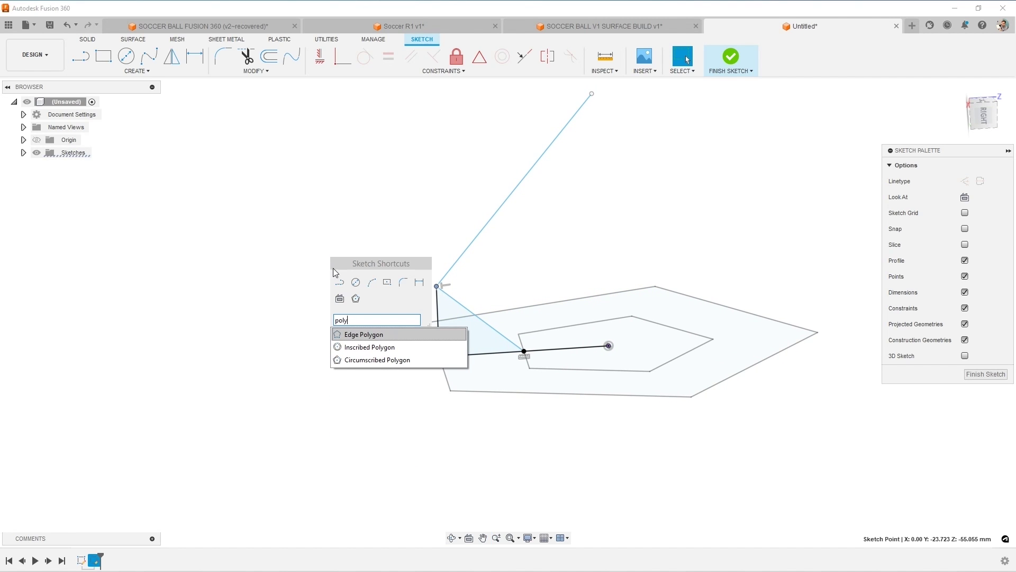
pyautogui.click(346, 348)
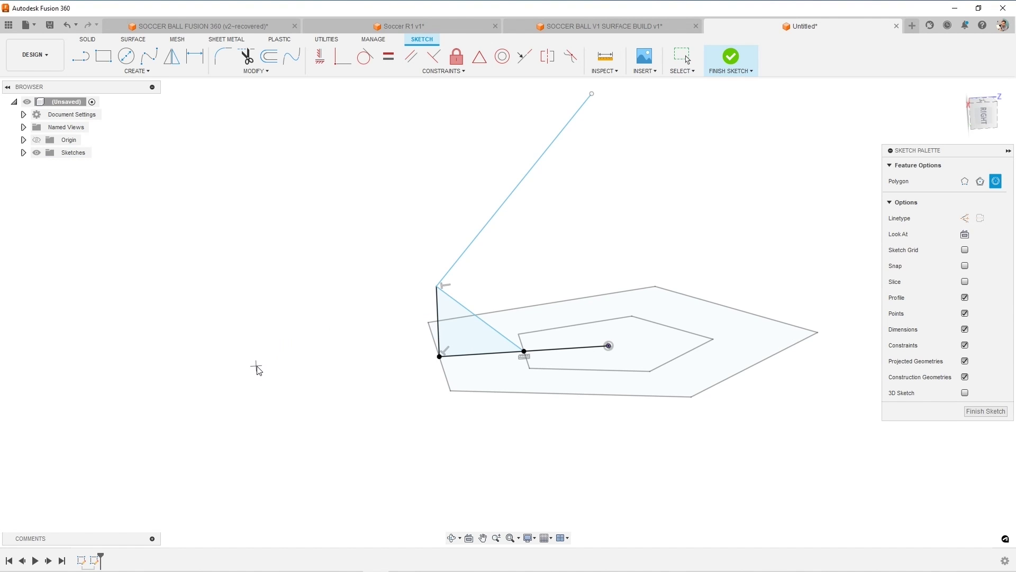
pyautogui.click(230, 308)
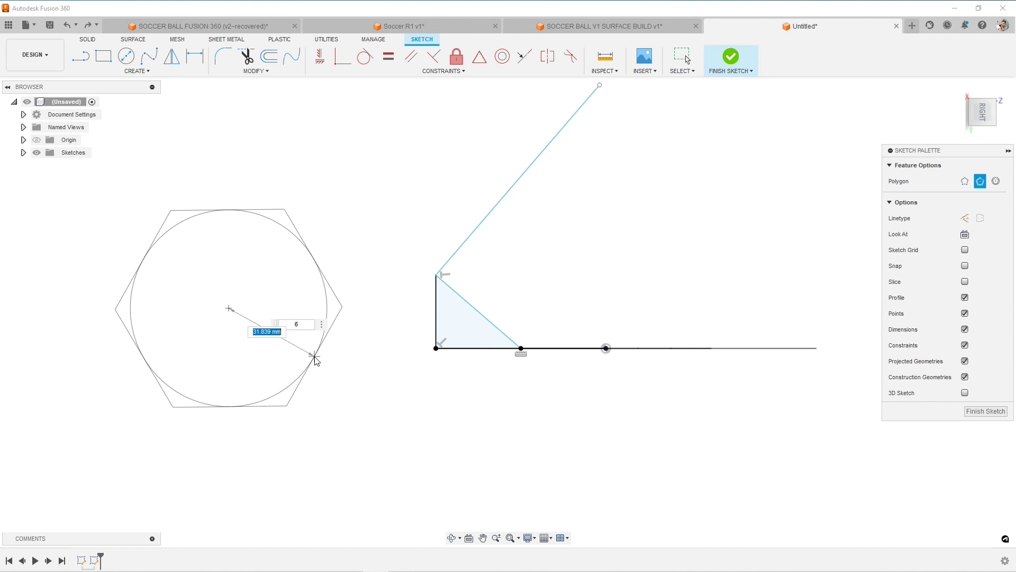
pyautogui.click(316, 351)
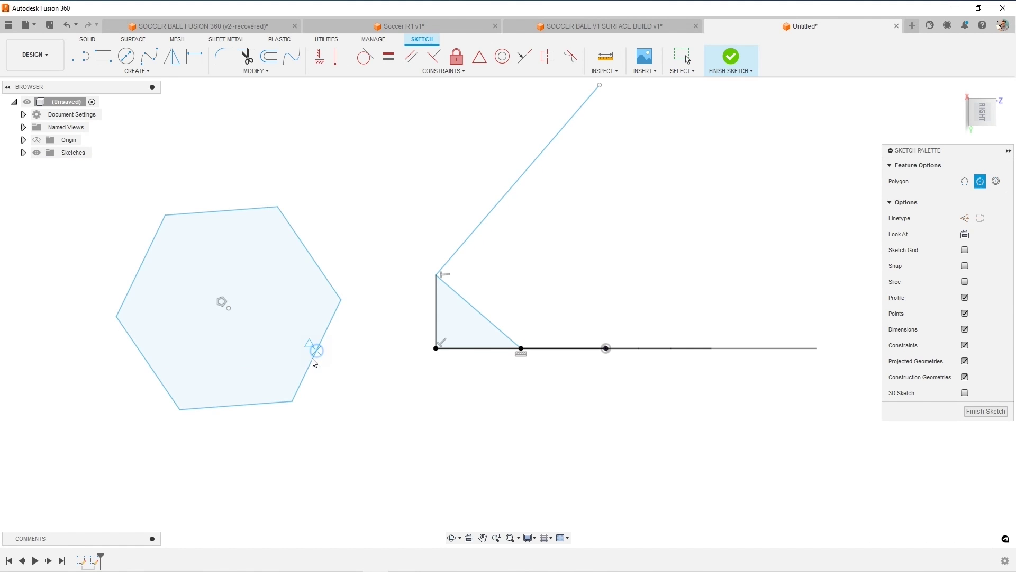
pyautogui.rightClick(279, 407)
pyautogui.click(268, 304)
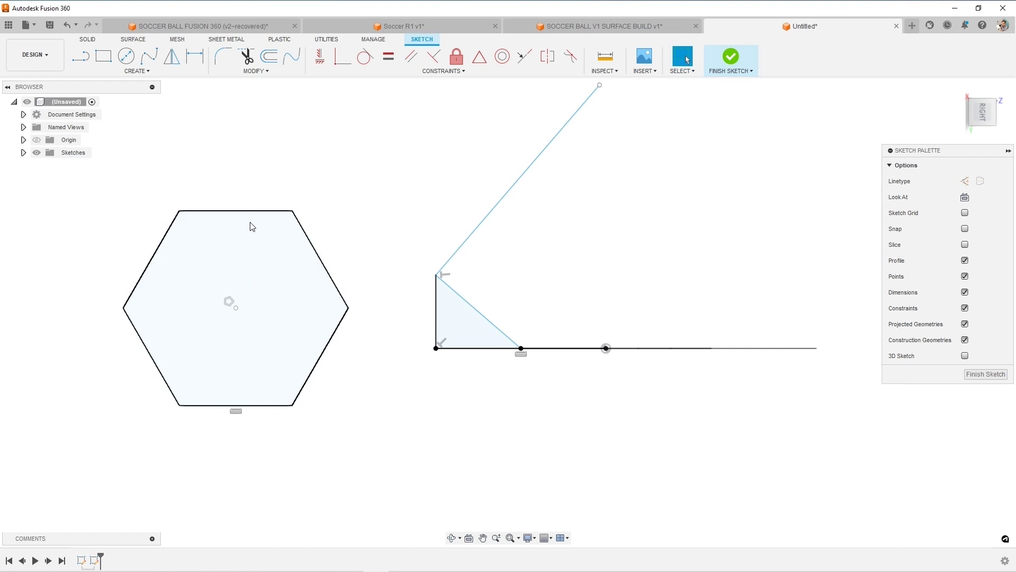
# Step: Dimension the hexagon's bottom edge to base (40.00 mm)
pyautogui.press('d')
pyautogui.click(253, 406)
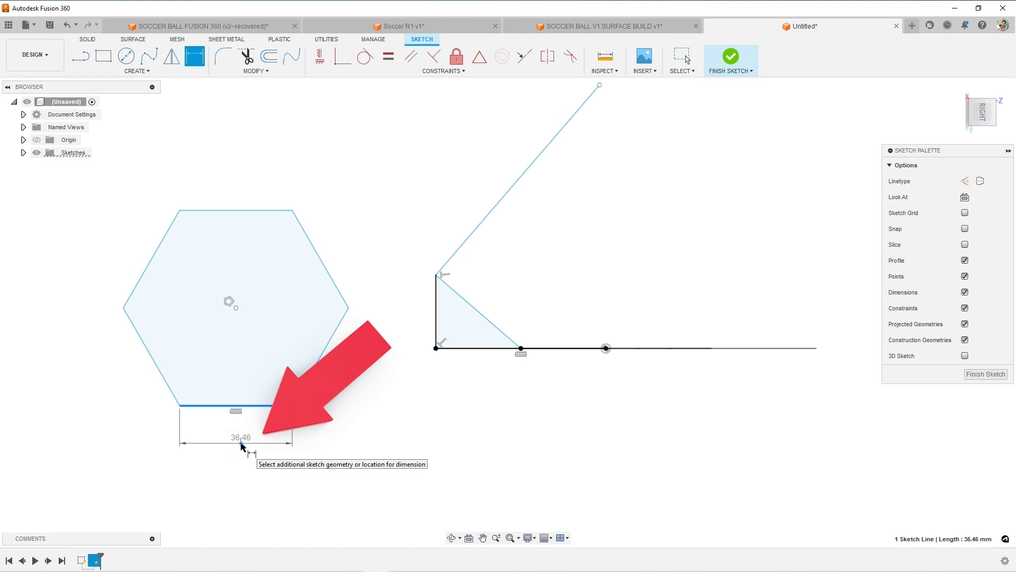
pyautogui.click(241, 445)
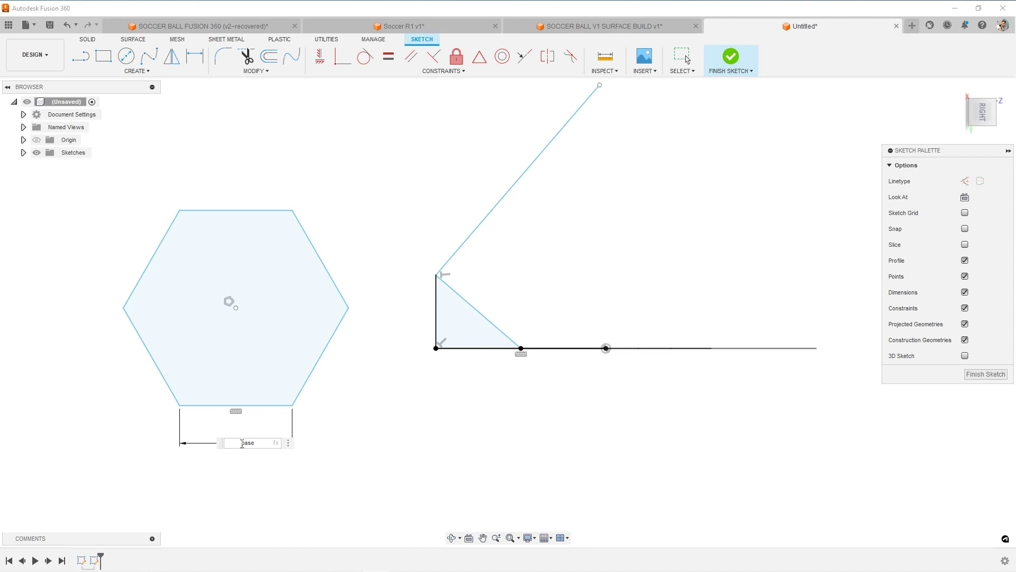
pyautogui.press('Return')
pyautogui.scroll(-3, 487, 427)
pyautogui.scroll(3, 398, 471)
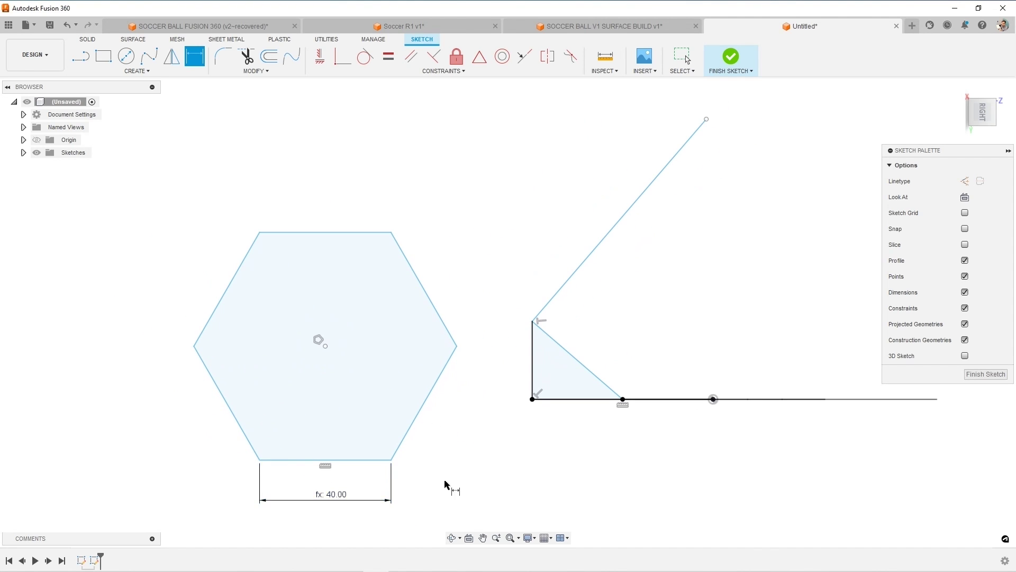
# Step: Draw lines from the hexagon's centre to its left corner and straight up to its top edge
pyautogui.press('l')
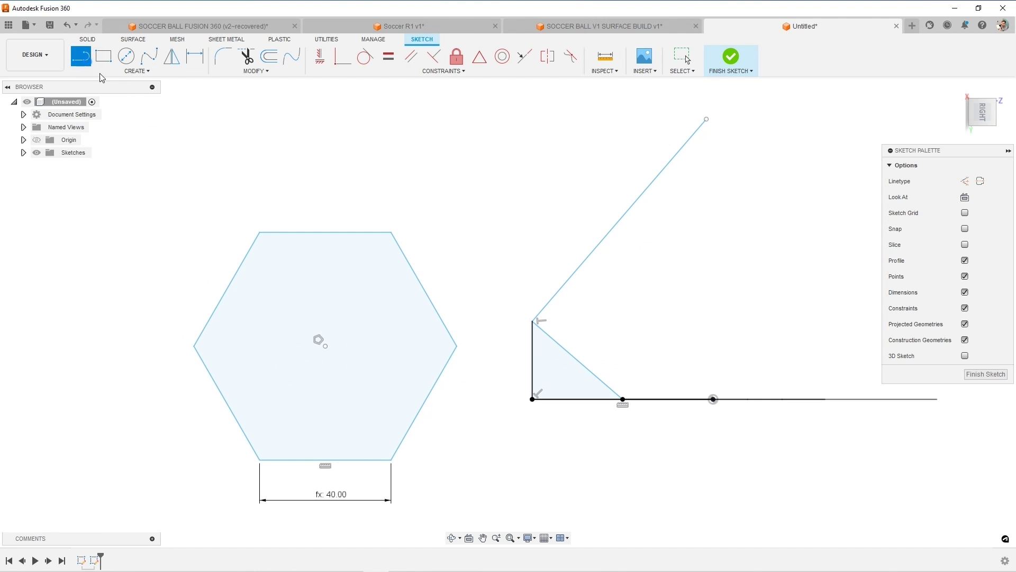
pyautogui.click(325, 347)
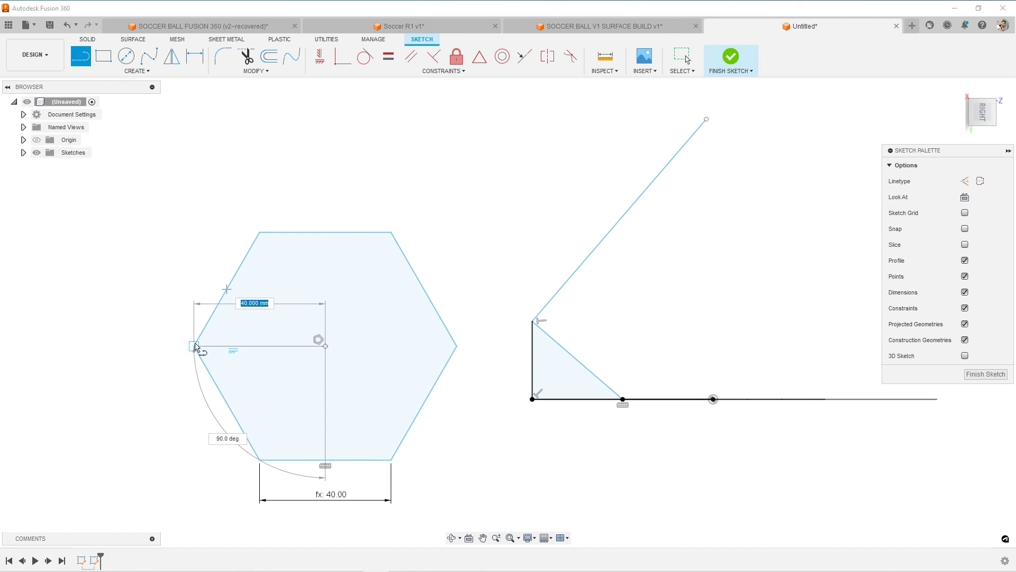
pyautogui.click(194, 346)
pyautogui.click(326, 346)
pyautogui.click(325, 232)
pyautogui.press('Escape')
pyautogui.scroll(-3, 341, 270)
pyautogui.scroll(3, 347, 307)
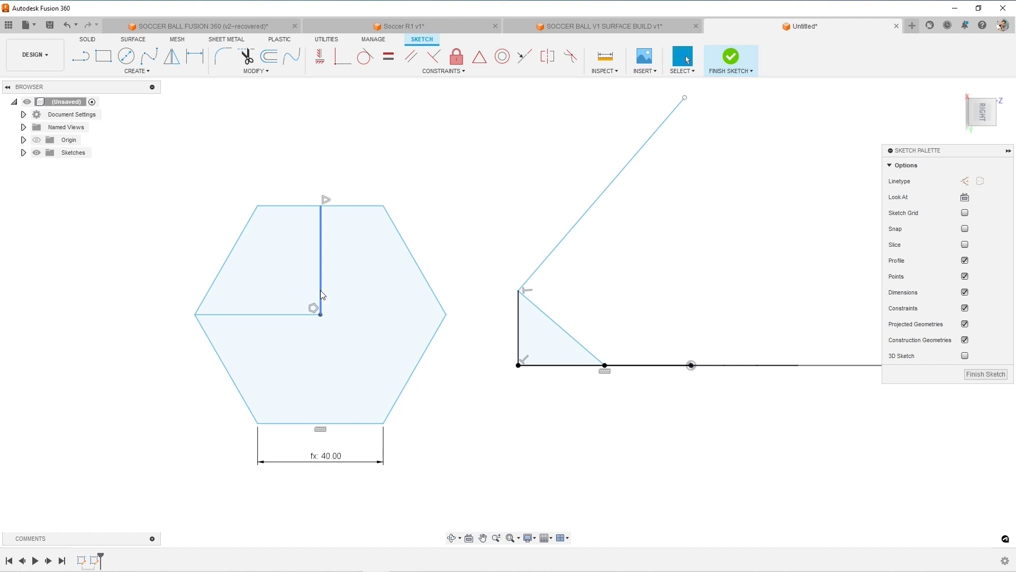
# Step: Make the triangle's slanted edge equal in length to the vertical line
pyautogui.click(321, 283)
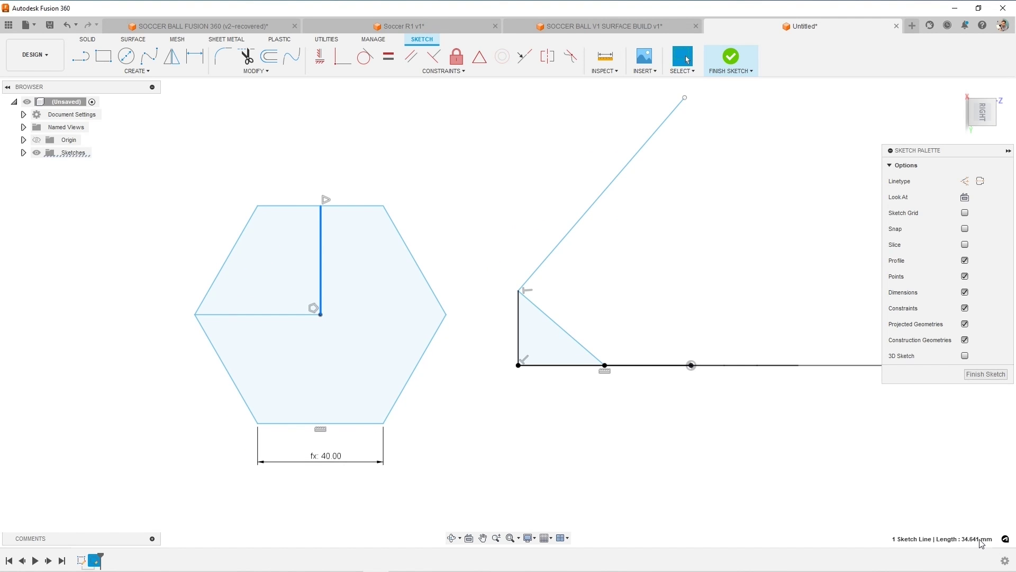
pyautogui.click(481, 190)
pyautogui.scroll(-1, 555, 323)
pyautogui.click(553, 323)
pyautogui.rightClick(344, 267)
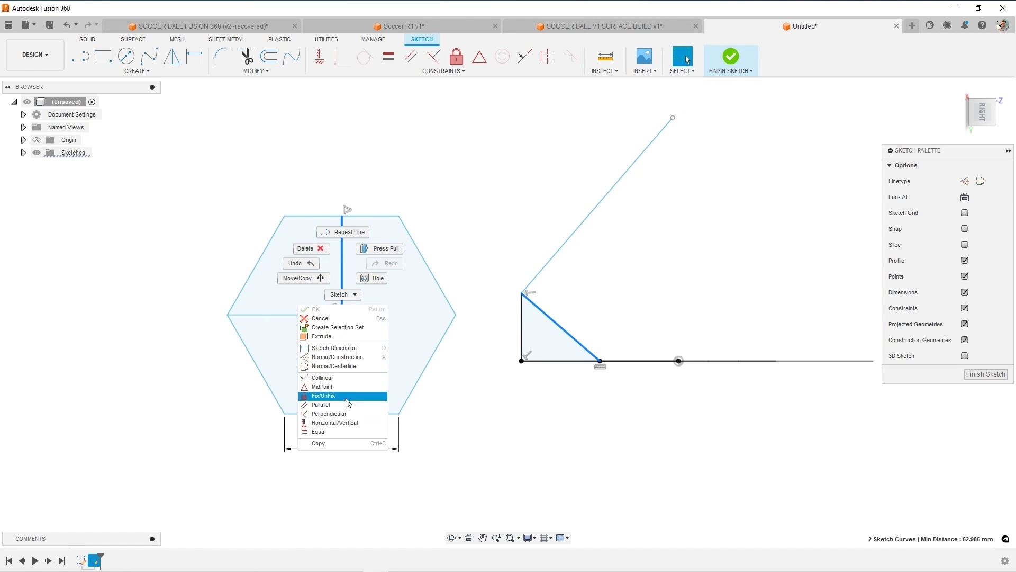
pyautogui.click(444, 401)
pyautogui.press('Escape')
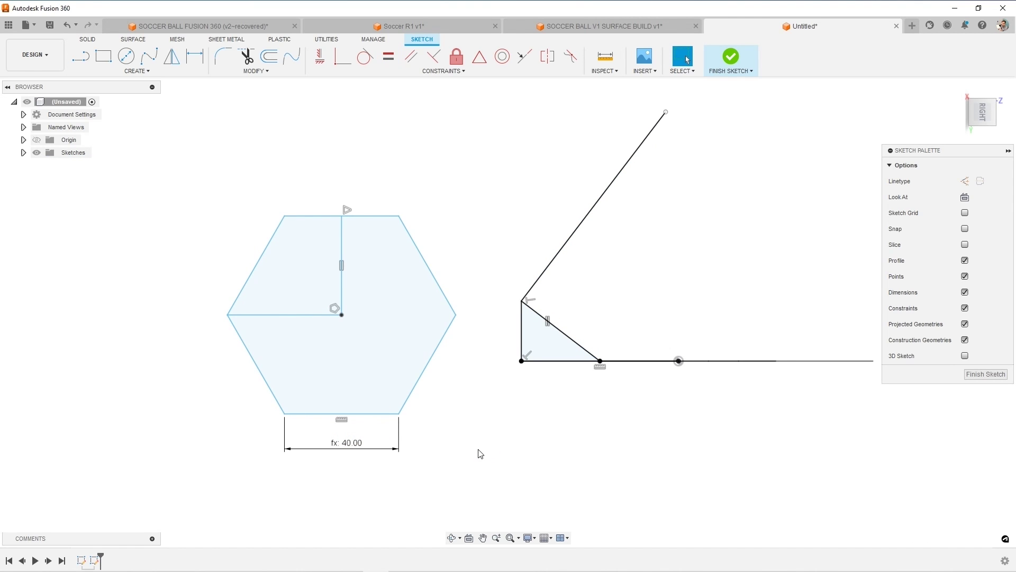
# Step: Convert the hexagon's edges to construction geometry and lengthen the slanted line's upper end
pyautogui.moveTo(454, 448); pyautogui.dragTo(196, 189)
pyautogui.rightClick(315, 270)
pyautogui.click(311, 364)
pyautogui.click(469, 235)
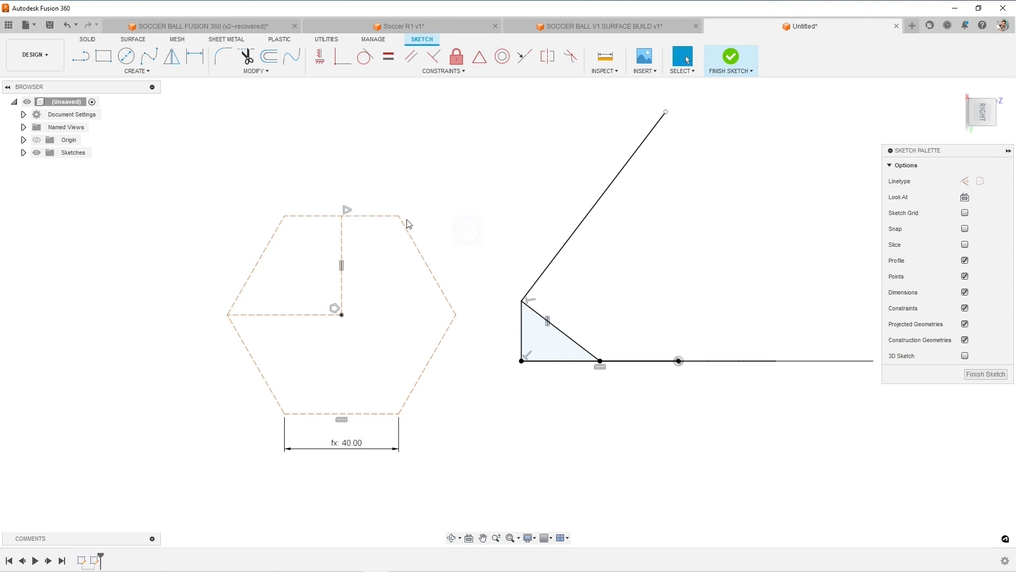
pyautogui.scroll(-3, 510, 318)
pyautogui.scroll(2, 640, 315)
pyautogui.scroll(-1, 631, 300)
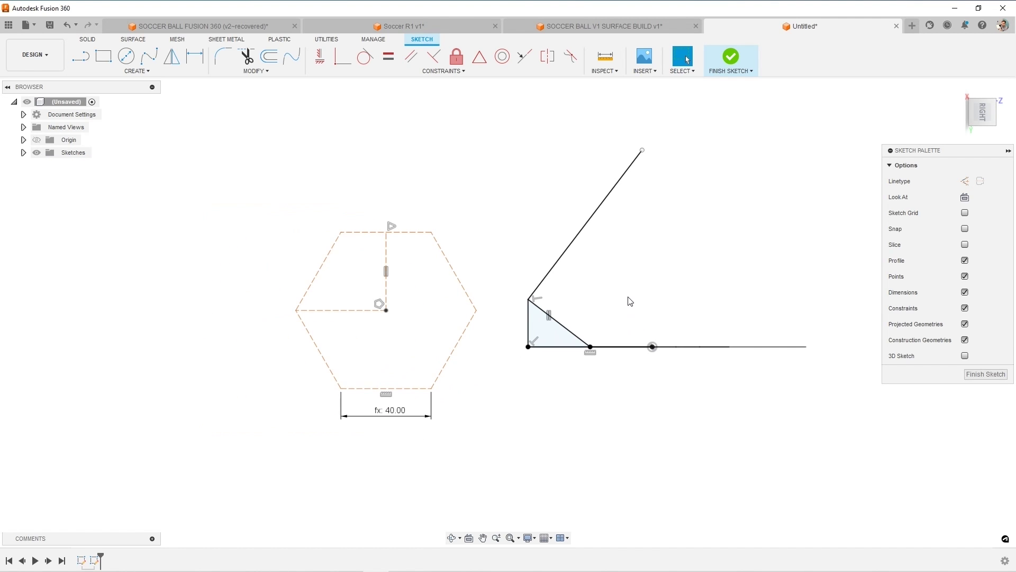
pyautogui.moveTo(643, 152)
pyautogui.mouseDown()
pyautogui.moveTo(659, 128)
pyautogui.moveTo(637, 157)
pyautogui.moveTo(685, 96)
pyautogui.mouseUp()
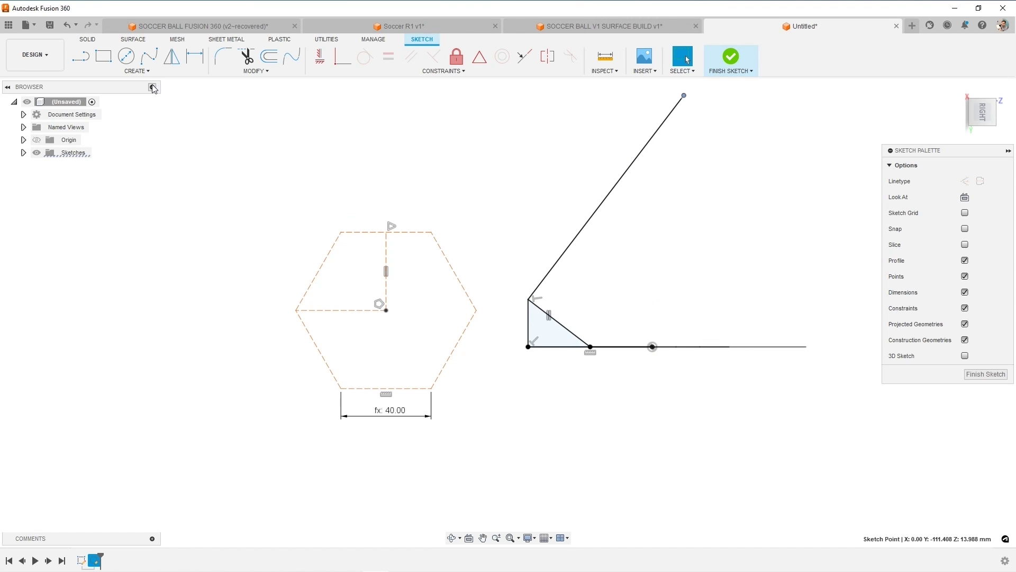
# Step: Draw a vertical line from the pentagon's centre point straight upward
pyautogui.press('l')
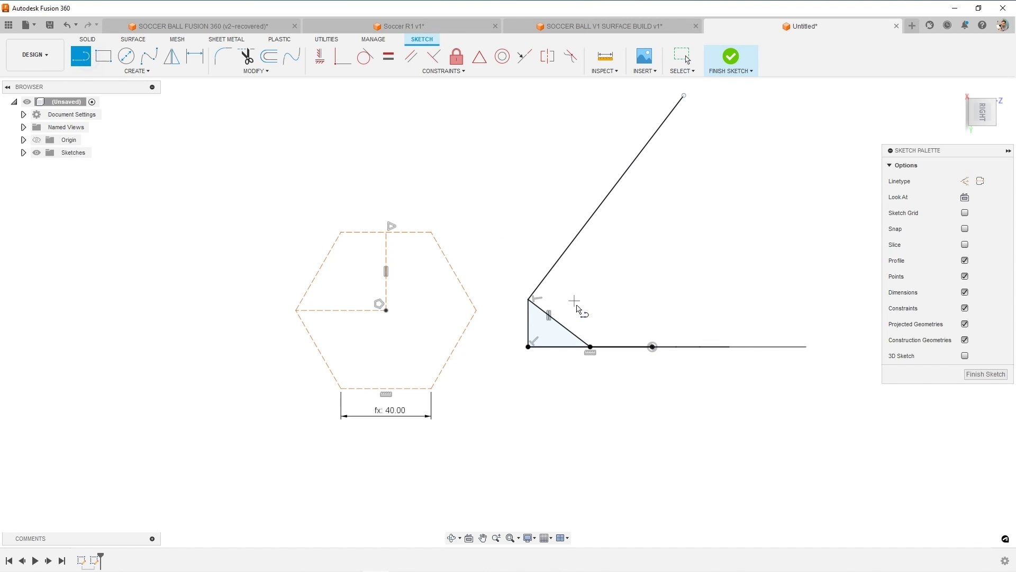
pyautogui.click(652, 347)
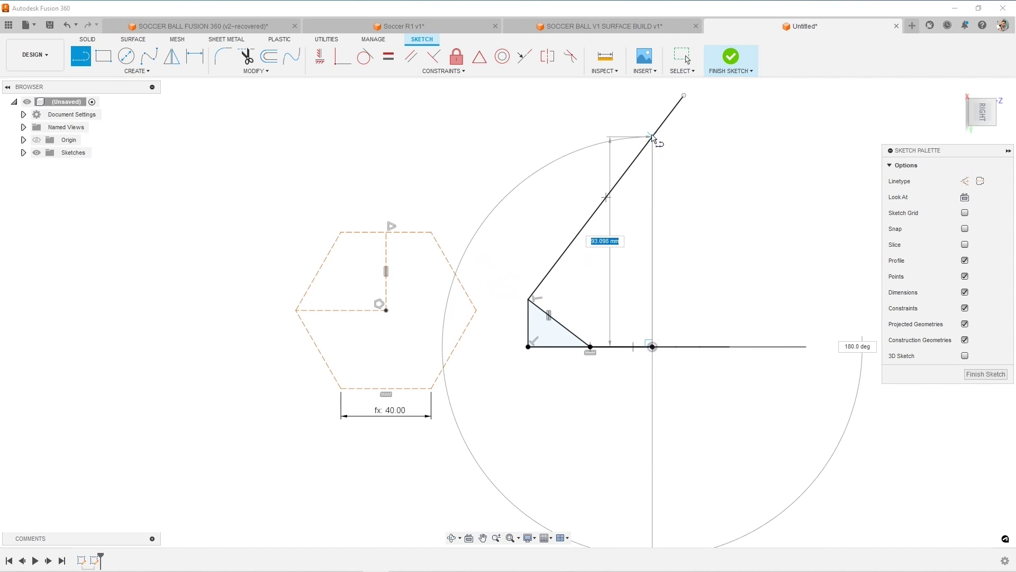
pyautogui.click(652, 137)
pyautogui.press('Escape')
# Step: Make the slanted line's top end coincident with the vertical line's top point
pyautogui.moveTo(684, 95); pyautogui.dragTo(644, 142)
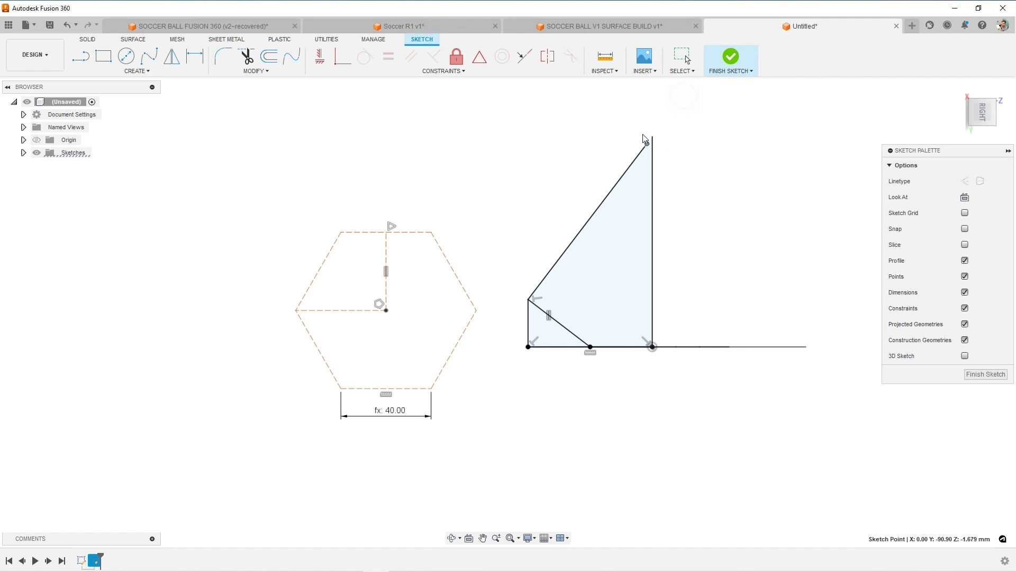
pyautogui.keyDown('shift'); pyautogui.click(652, 137); pyautogui.keyUp('shift')
pyautogui.rightClick(638, 158)
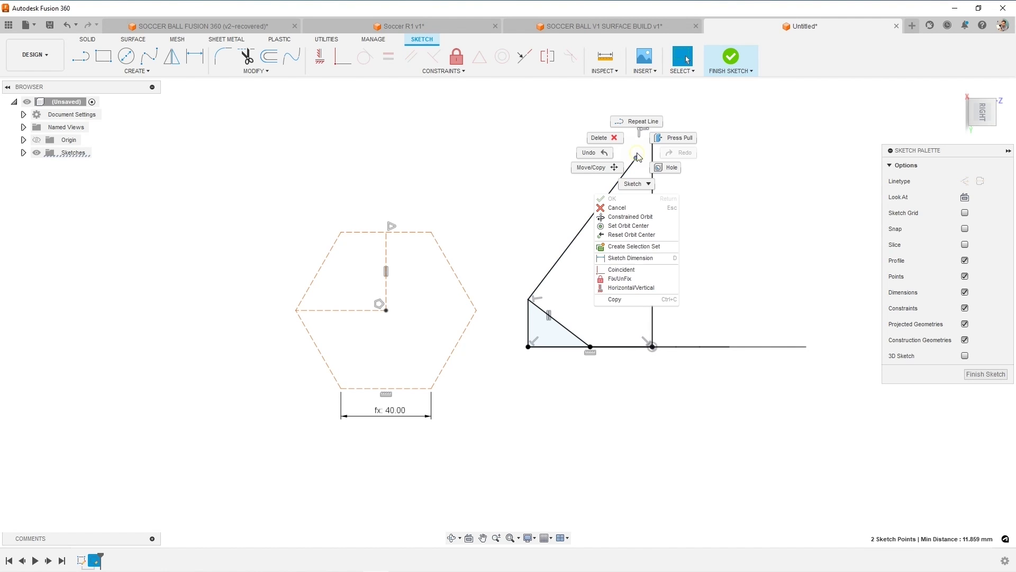
pyautogui.click(623, 269)
pyautogui.moveTo(665, 277)
pyautogui.keyDown('shift'); pyautogui.mouseDown(button='middle')
pyautogui.moveTo(640, 275)
pyautogui.moveTo(646, 314)
pyautogui.moveTo(636, 304)
pyautogui.mouseUp(button='middle'); pyautogui.keyUp('shift')
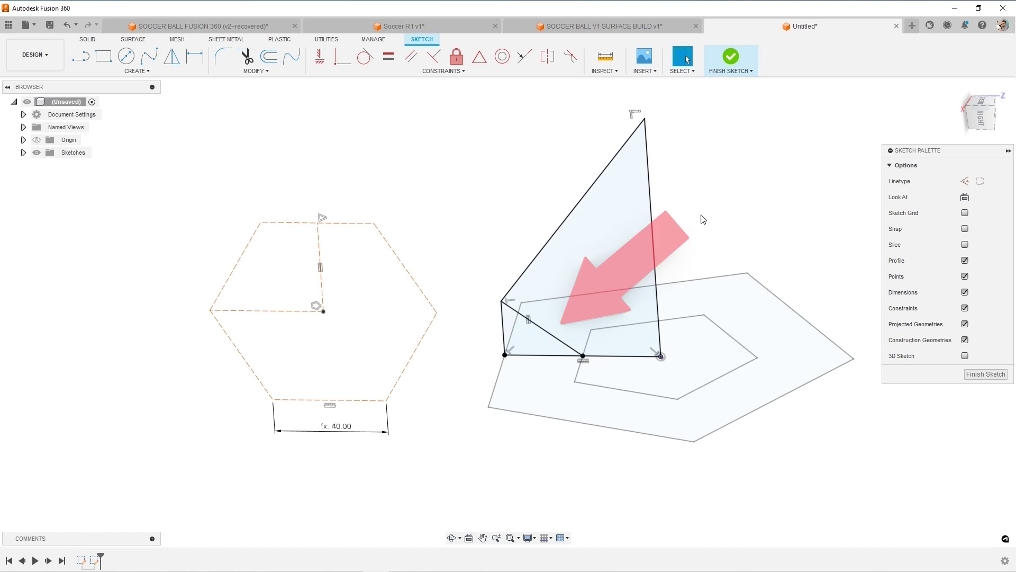
# Step: Extrude the short slanted edge line as a symmetric 45 mm surface body
pyautogui.click(730, 59)
pyautogui.moveTo(541, 326)
pyautogui.keyDown('shift'); pyautogui.mouseDown(button='middle')
pyautogui.moveTo(522, 317)
pyautogui.moveTo(531, 343)
pyautogui.mouseUp(button='middle'); pyautogui.keyUp('shift')
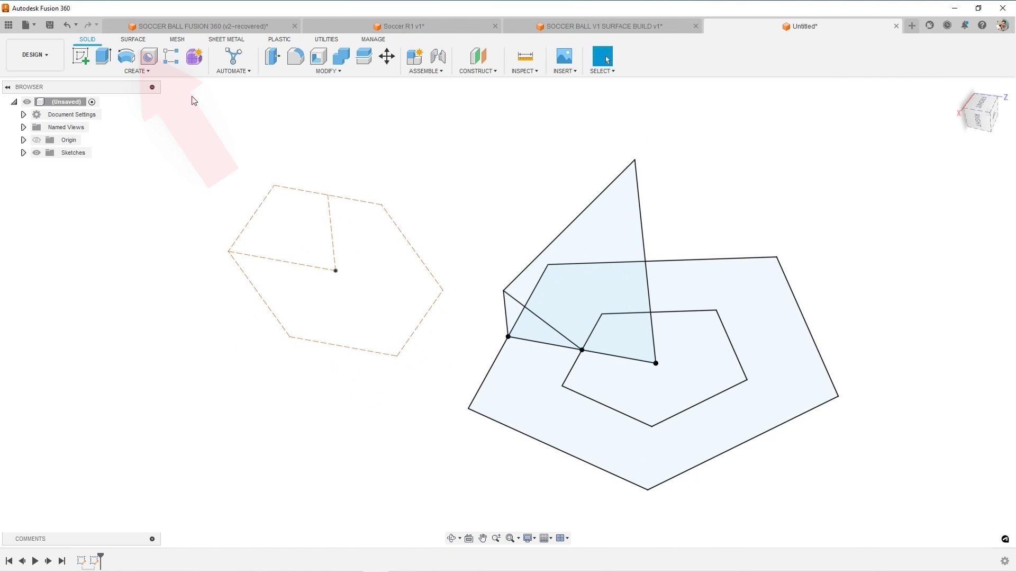
pyautogui.click(126, 42)
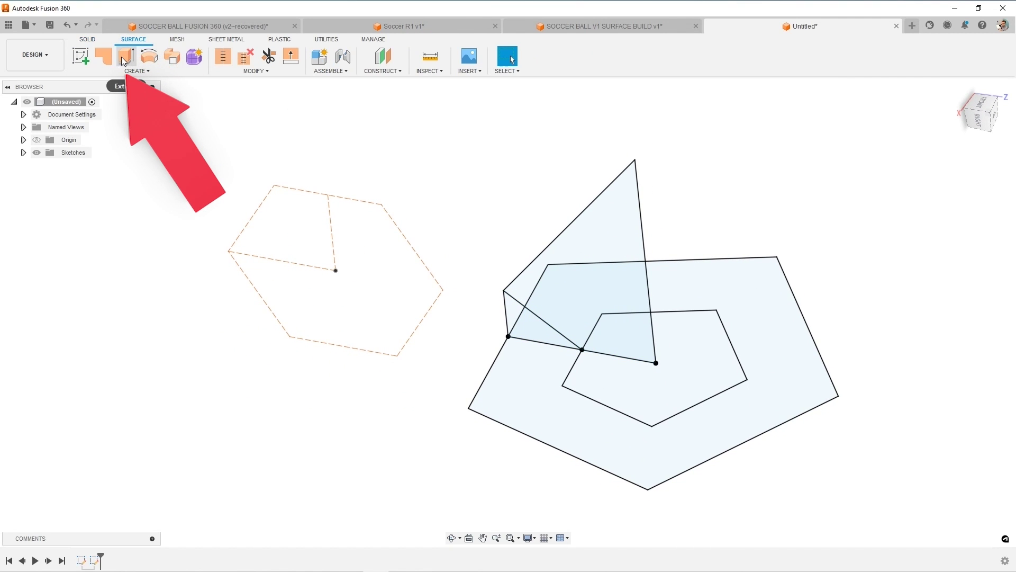
pyautogui.click(126, 55)
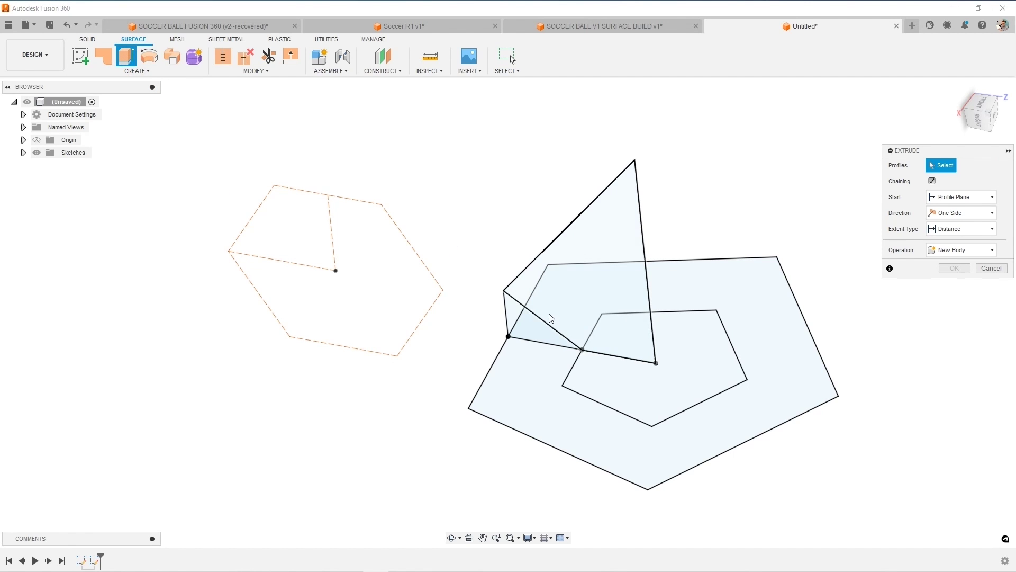
pyautogui.click(546, 328)
pyautogui.moveTo(545, 331); pyautogui.dragTo(495, 443)
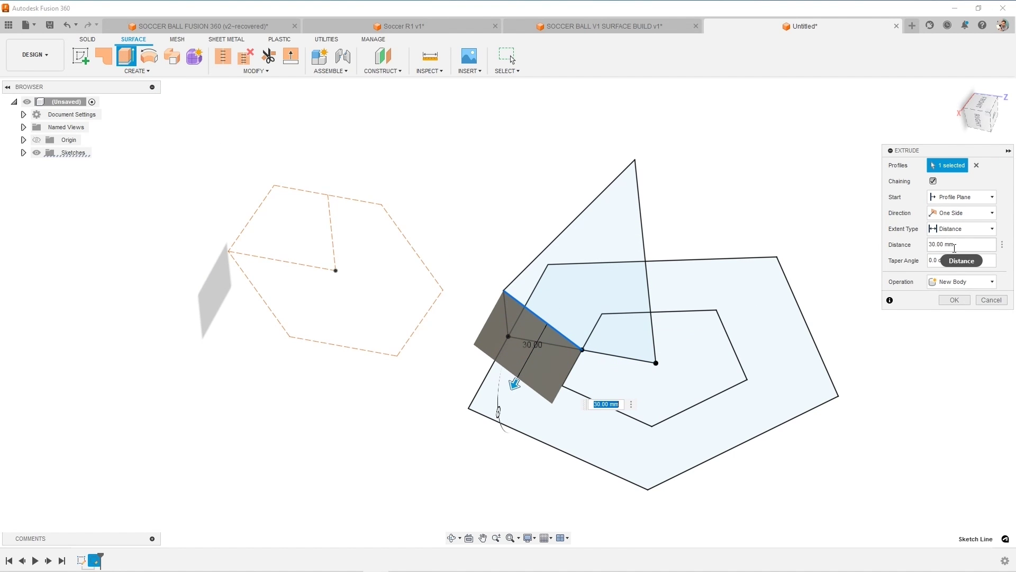
pyautogui.click(955, 213)
pyautogui.click(953, 248)
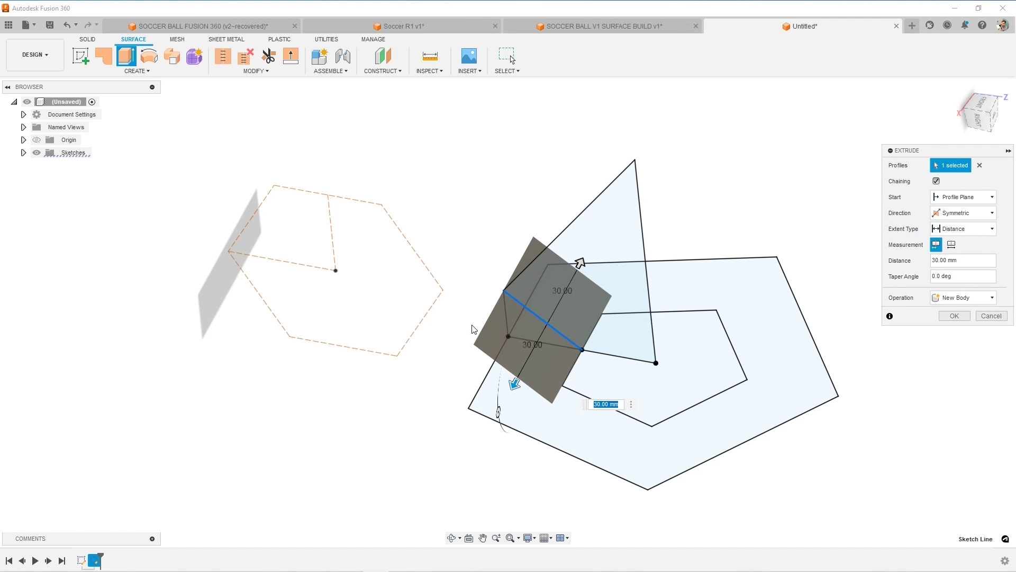
pyautogui.moveTo(516, 380); pyautogui.dragTo(506, 412)
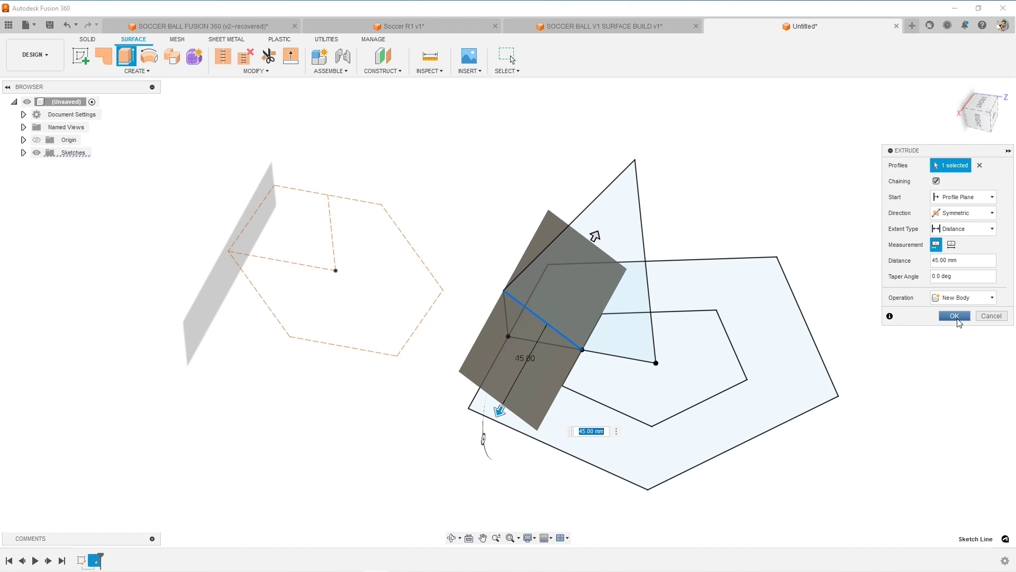
pyautogui.click(954, 316)
# Step: Start a new sketch on the extruded surface face
pyautogui.keyDown('shift'); pyautogui.moveTo(614, 365); pyautogui.dragTo(528, 311, button='middle'); pyautogui.keyUp('shift')
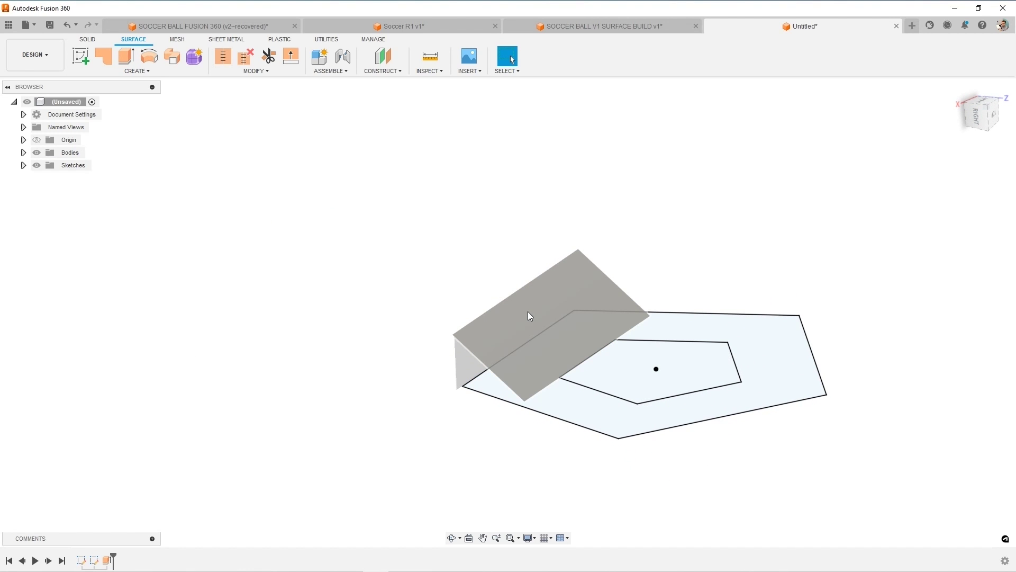
pyautogui.click(527, 311)
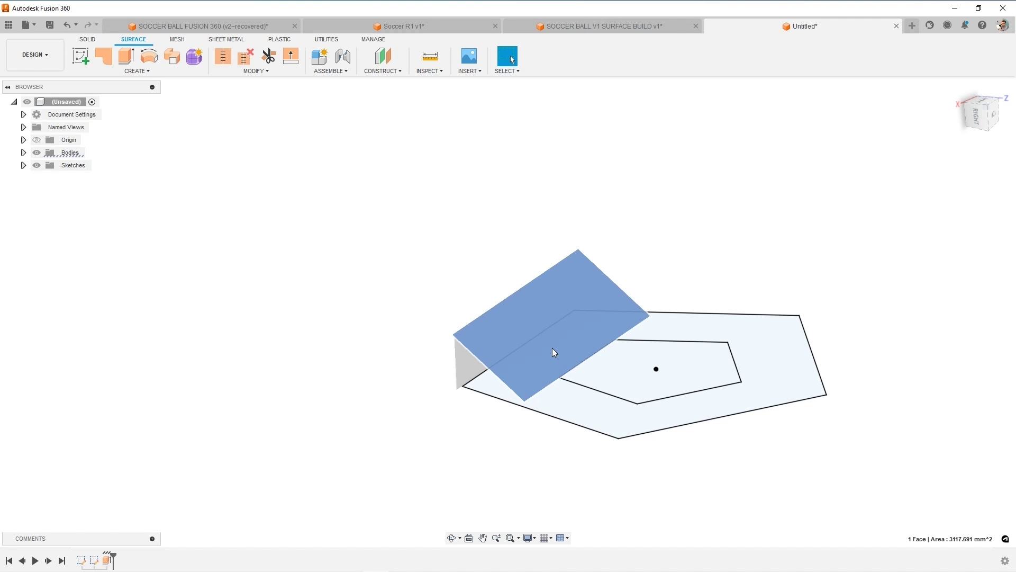
pyautogui.click(83, 57)
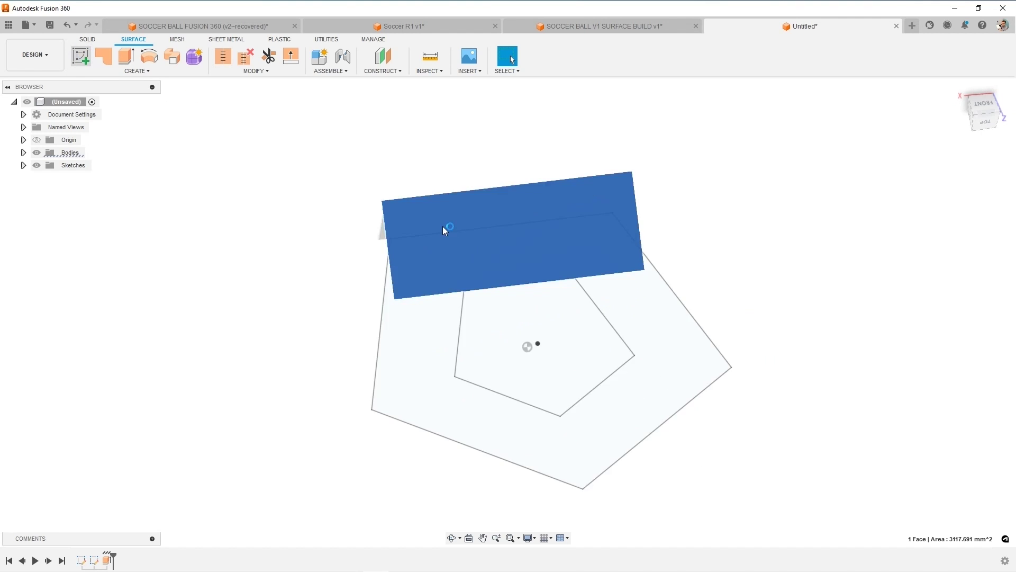
pyautogui.click(497, 180)
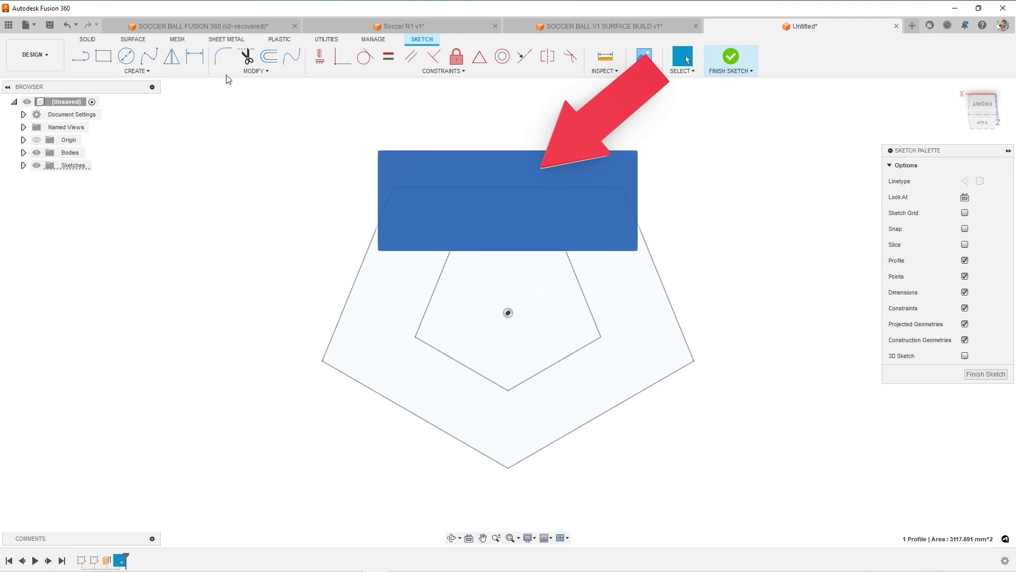
# Step: Clear the profile selection and orbit to look down from above
pyautogui.rightClick(191, 135)
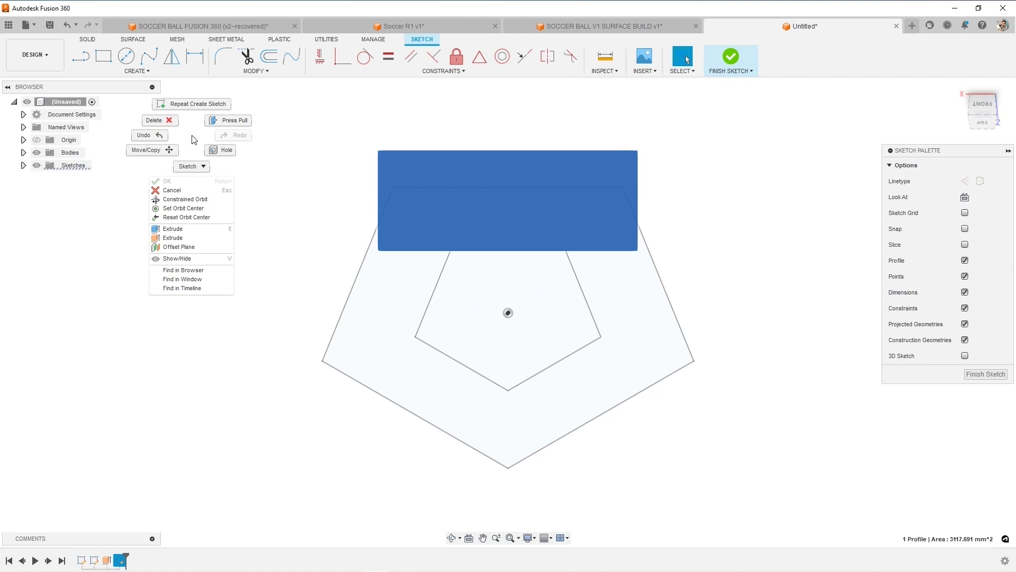
pyautogui.press('Escape')
pyautogui.press('s')
pyautogui.press('Escape')
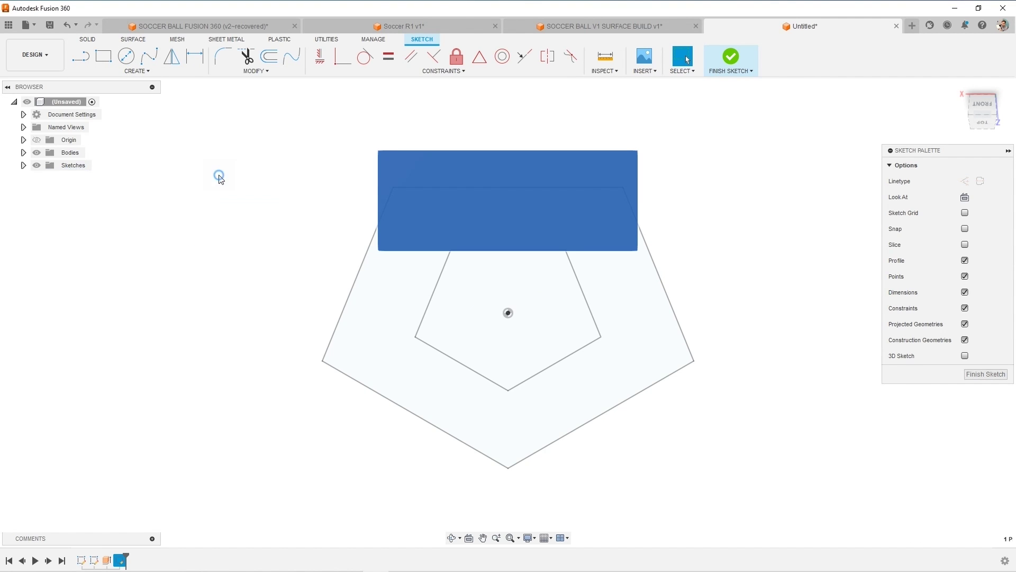
pyautogui.press('Escape')
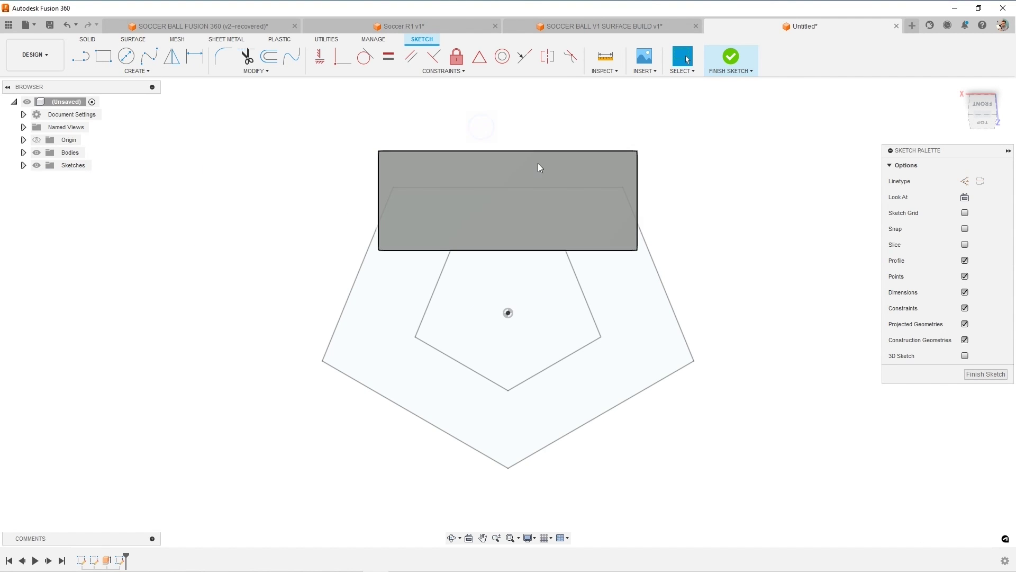
pyautogui.moveTo(495, 186)
pyautogui.keyDown('shift'); pyautogui.mouseDown(button='middle')
pyautogui.moveTo(508, 150)
pyautogui.moveTo(453, 160)
pyautogui.mouseUp(button='middle'); pyautogui.keyUp('shift')
pyautogui.moveTo(453, 161); pyautogui.dragTo(511, 203)
# Step: Draw a six-sided circumscribed hexagon centred above the surface
pyautogui.press('s')
pyautogui.click(265, 168)
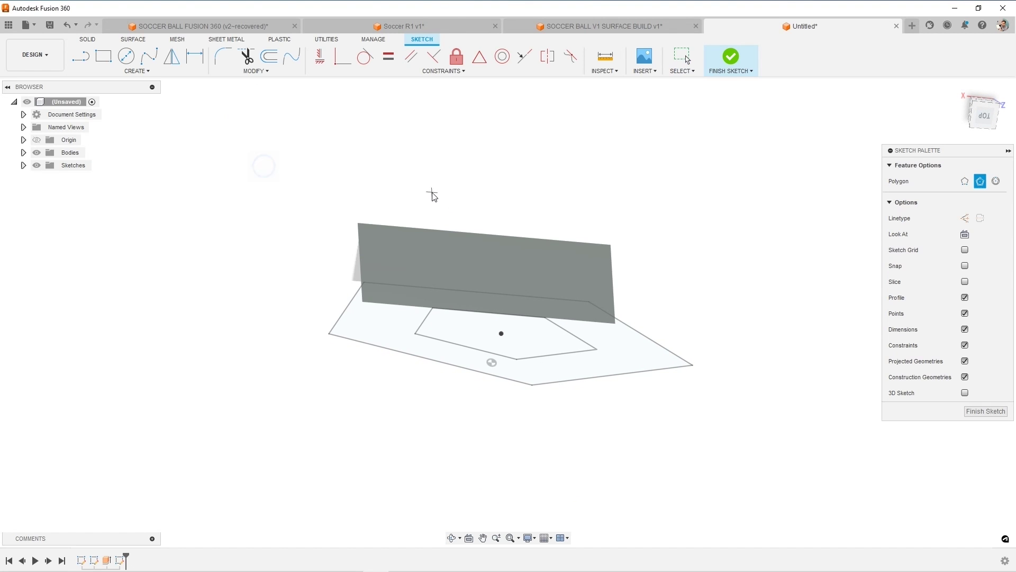
pyautogui.click(471, 201)
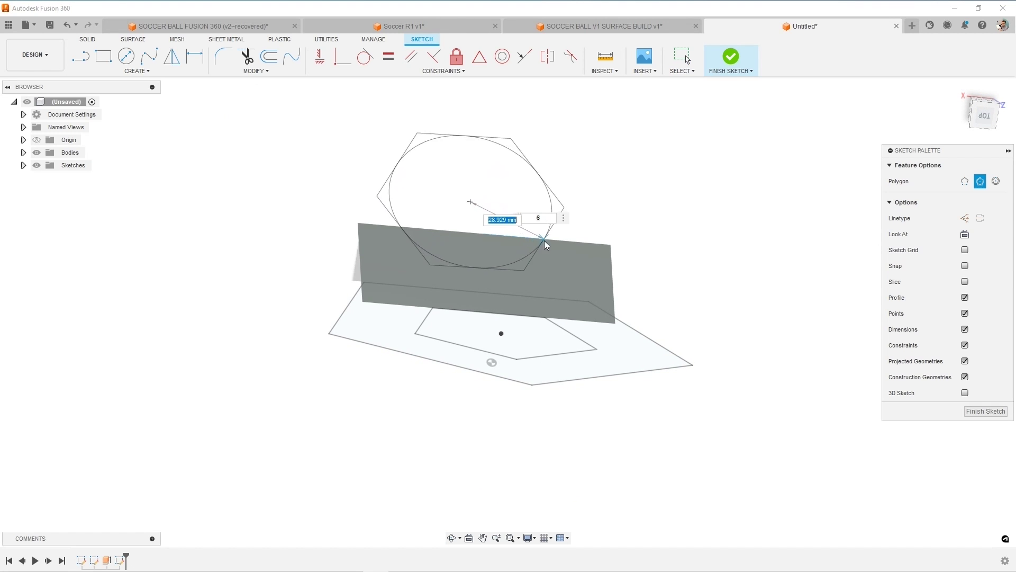
pyautogui.click(545, 242)
pyautogui.press('Escape')
pyautogui.scroll(5, 528, 232)
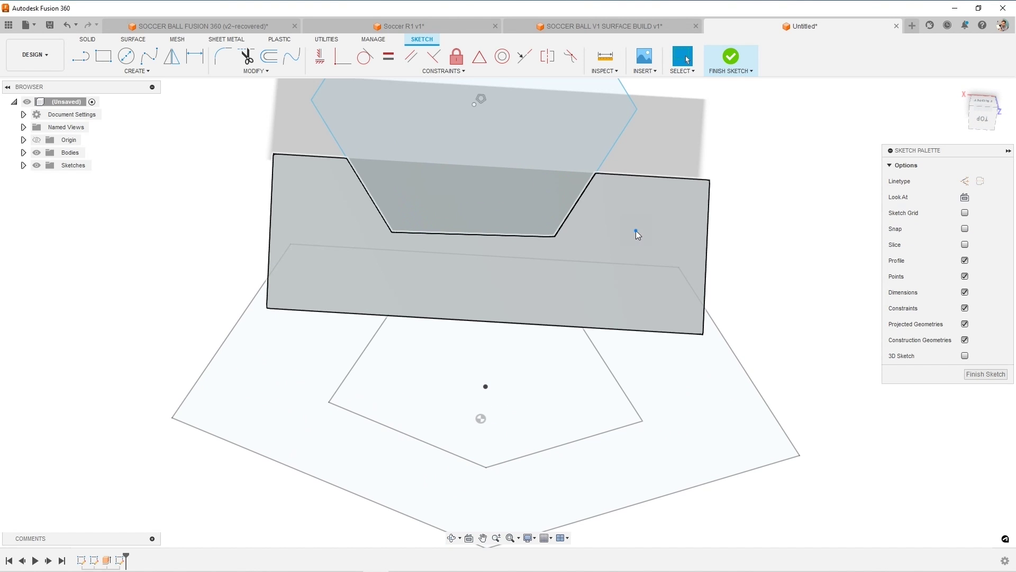
pyautogui.click(637, 234)
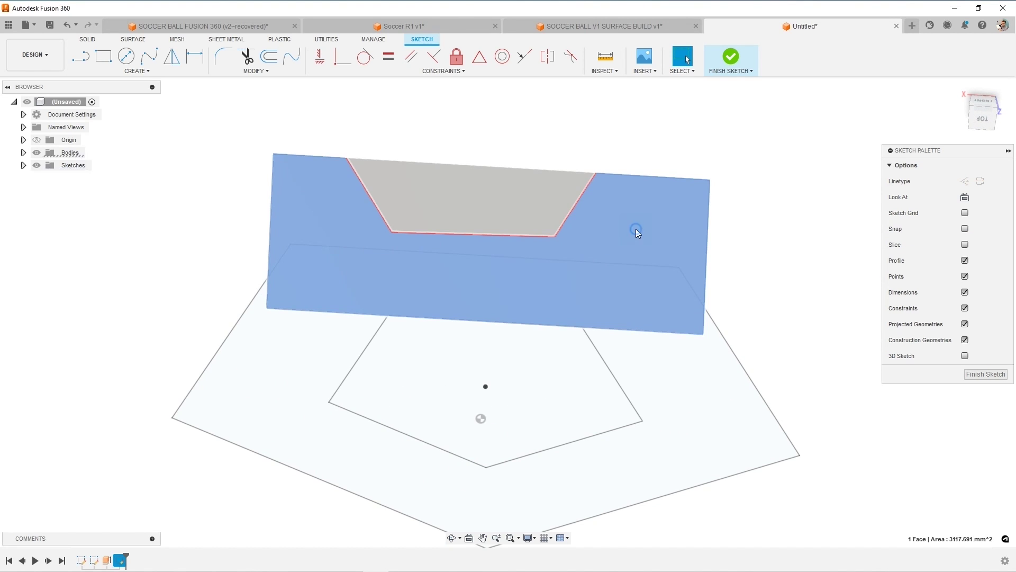
pyautogui.scroll(-3, 532, 232)
pyautogui.click(268, 208)
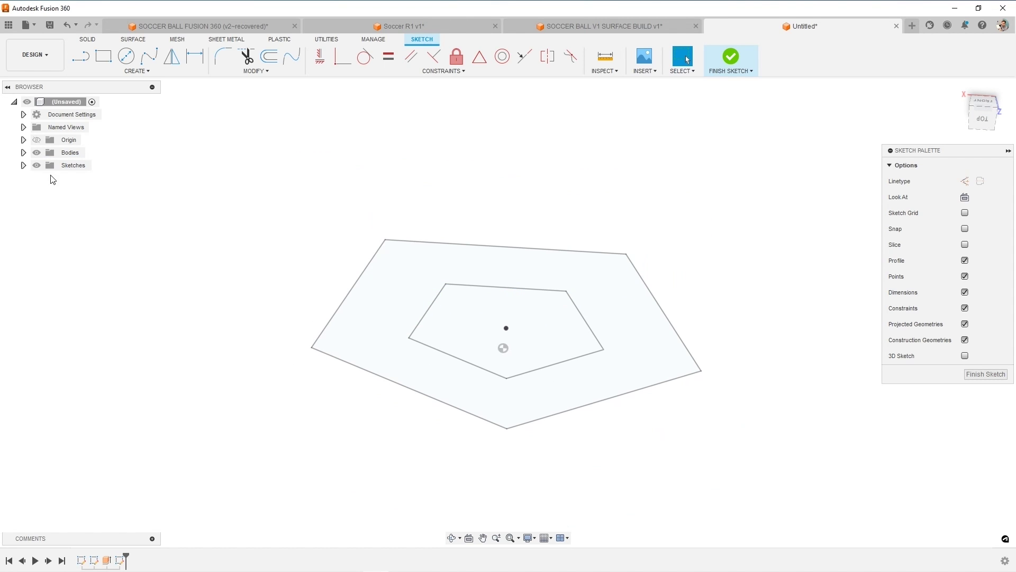
# Step: Show Sketch3 and make the hexagon's lower-right corner coincident with a pentagon vertex
pyautogui.click(23, 165)
pyautogui.click(46, 203)
pyautogui.click(550, 235)
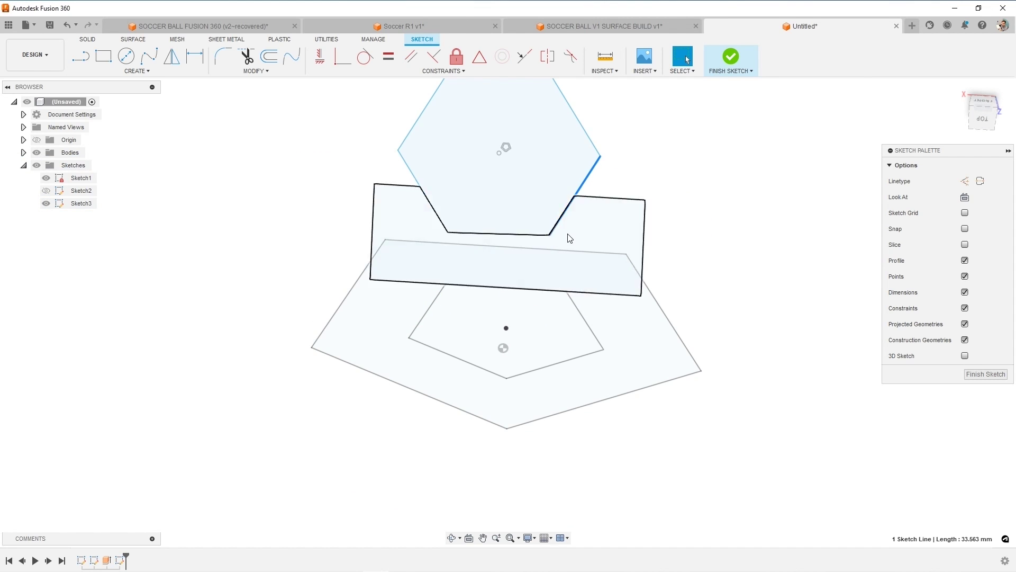
pyautogui.click(569, 238)
pyautogui.click(694, 214)
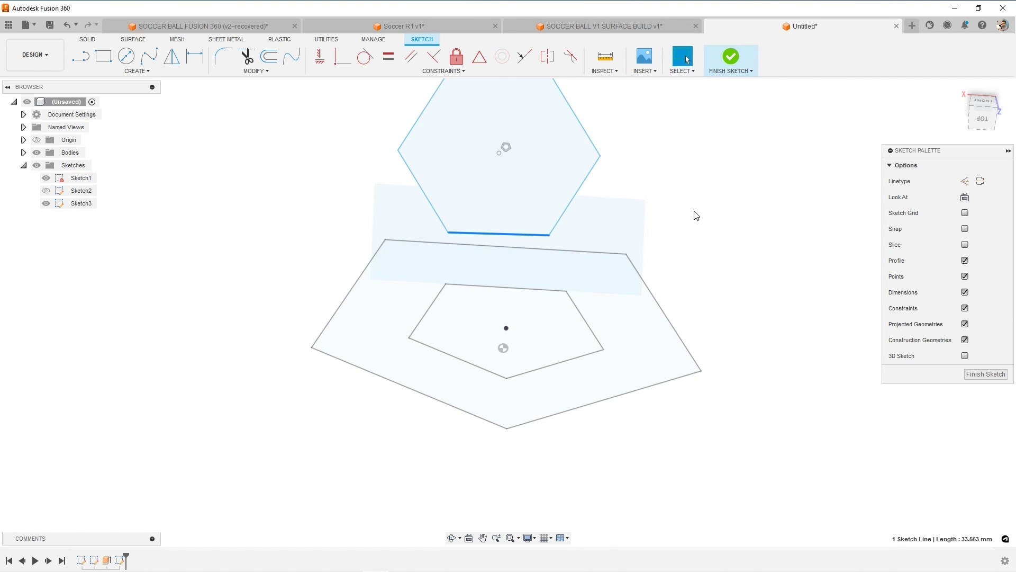
pyautogui.click(549, 234)
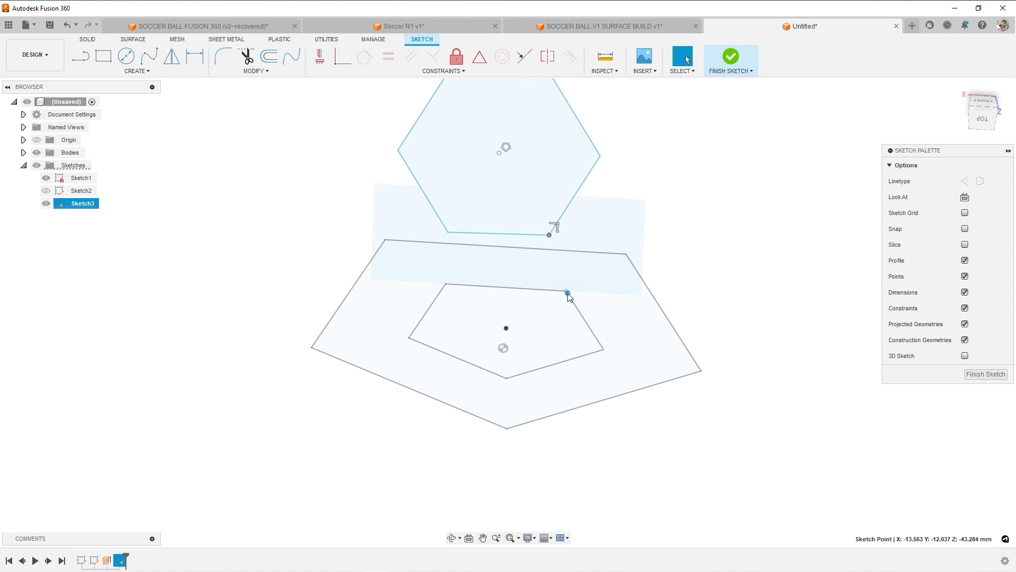
pyautogui.keyDown('ctrl'); pyautogui.click(568, 293); pyautogui.keyUp('ctrl')
pyautogui.rightClick(511, 312)
pyautogui.click(570, 393)
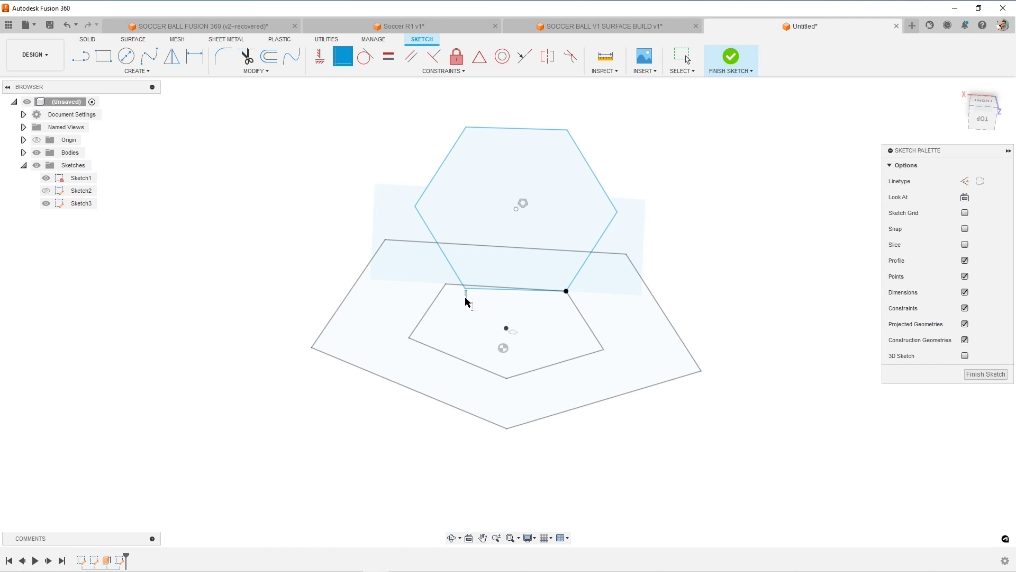
# Step: Make the hexagon's lower-left corner coincident with the other inner pentagon vertex
pyautogui.moveTo(466, 291); pyautogui.dragTo(453, 291)
pyautogui.click(443, 284)
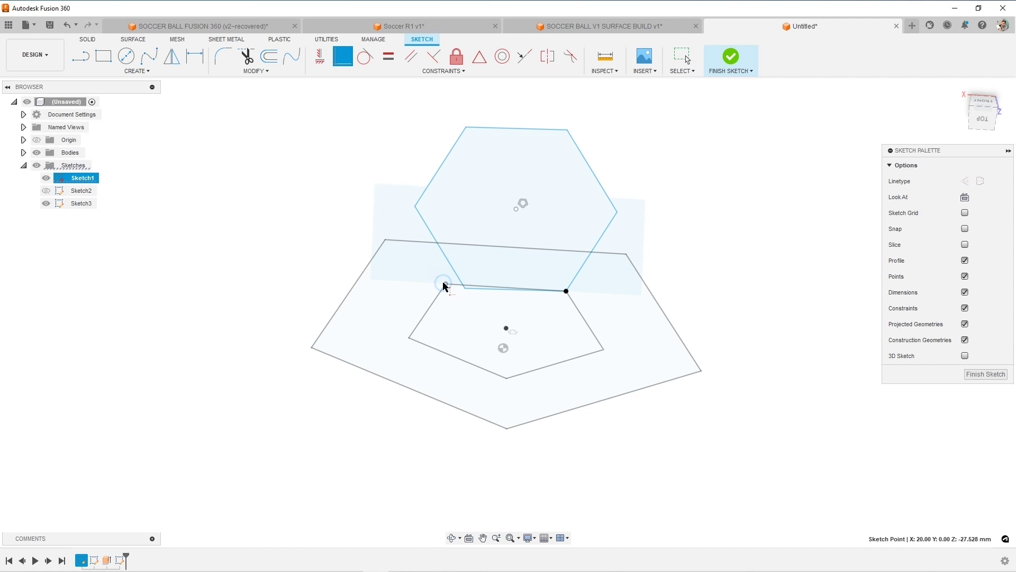
pyautogui.click(468, 292)
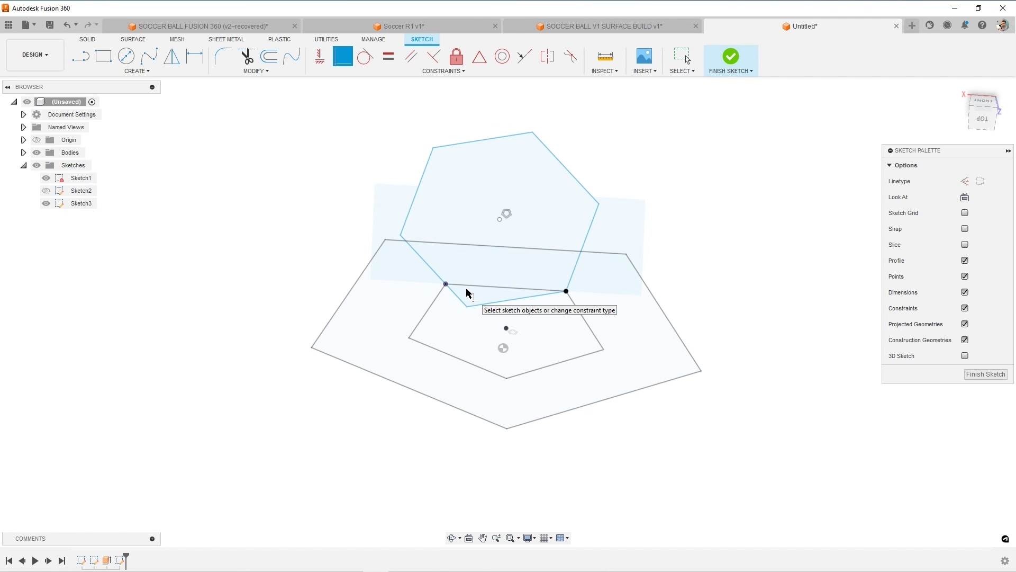
pyautogui.press('Escape')
pyautogui.hotkey('ctrl', 'z')
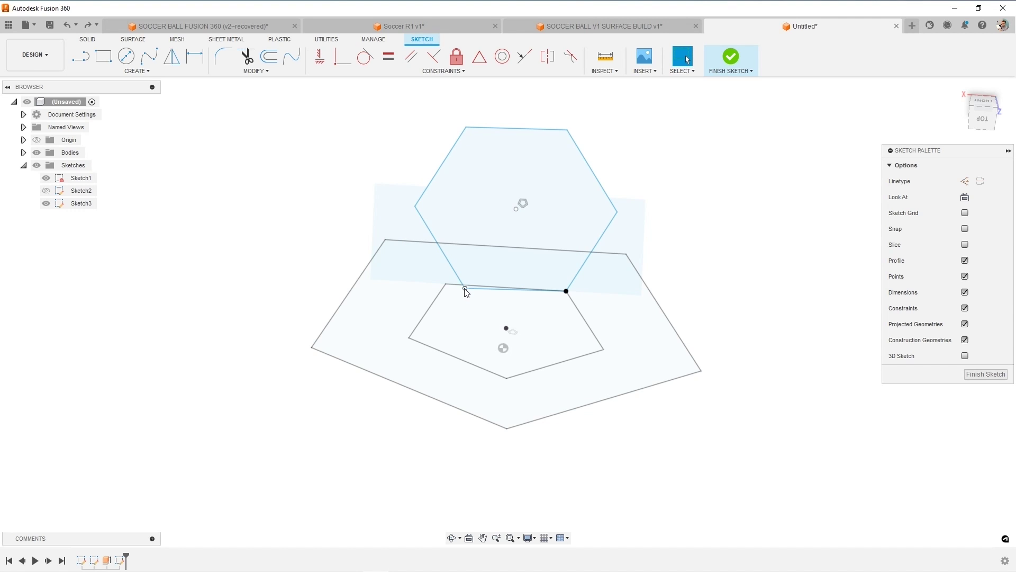
pyautogui.click(466, 289)
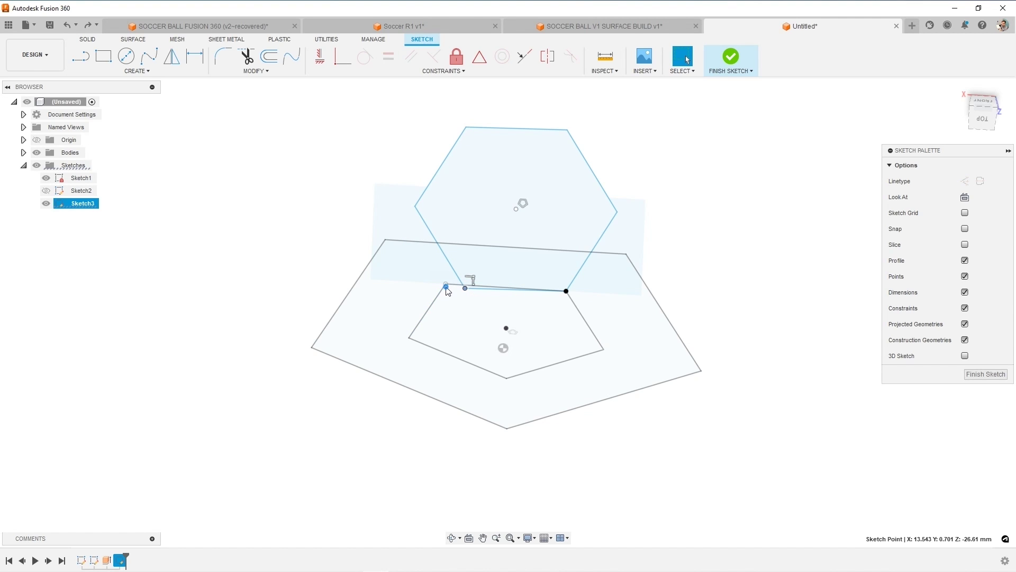
pyautogui.keyDown('ctrl'); pyautogui.click(446, 286); pyautogui.keyUp('ctrl')
pyautogui.rightClick(366, 205)
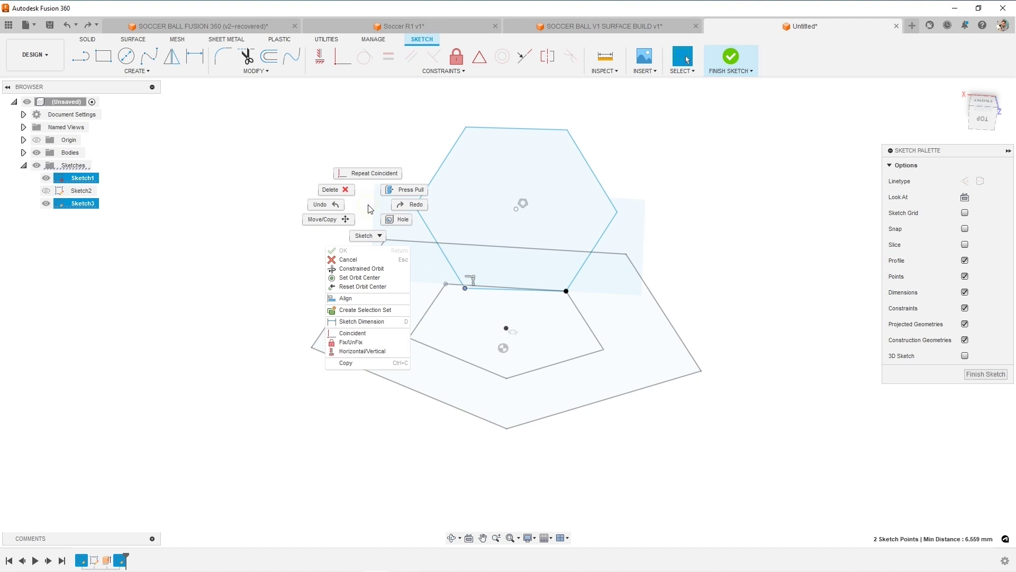
pyautogui.click(359, 333)
# Step: Show Sketch2, check the shared edge, and finish the hexagon sketch
pyautogui.moveTo(669, 250)
pyautogui.keyDown('shift'); pyautogui.mouseDown(button='middle')
pyautogui.moveTo(669, 214)
pyautogui.moveTo(666, 239)
pyautogui.mouseUp(button='middle'); pyautogui.keyUp('shift')
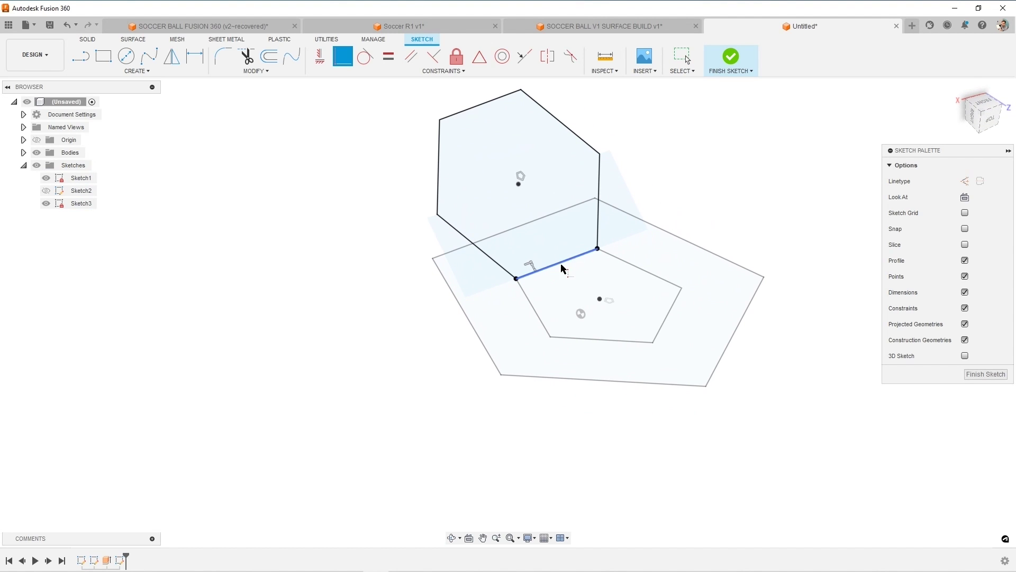
pyautogui.press('Escape')
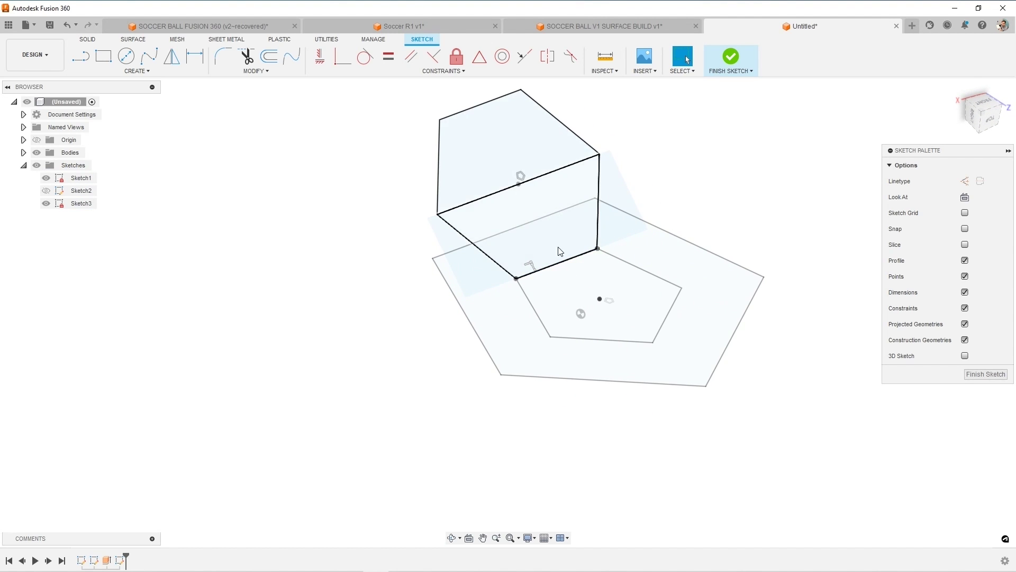
pyautogui.moveTo(490, 177)
pyautogui.keyDown('shift'); pyautogui.mouseDown(button='middle')
pyautogui.moveTo(599, 233)
pyautogui.moveTo(576, 263)
pyautogui.mouseUp(button='middle'); pyautogui.keyUp('shift')
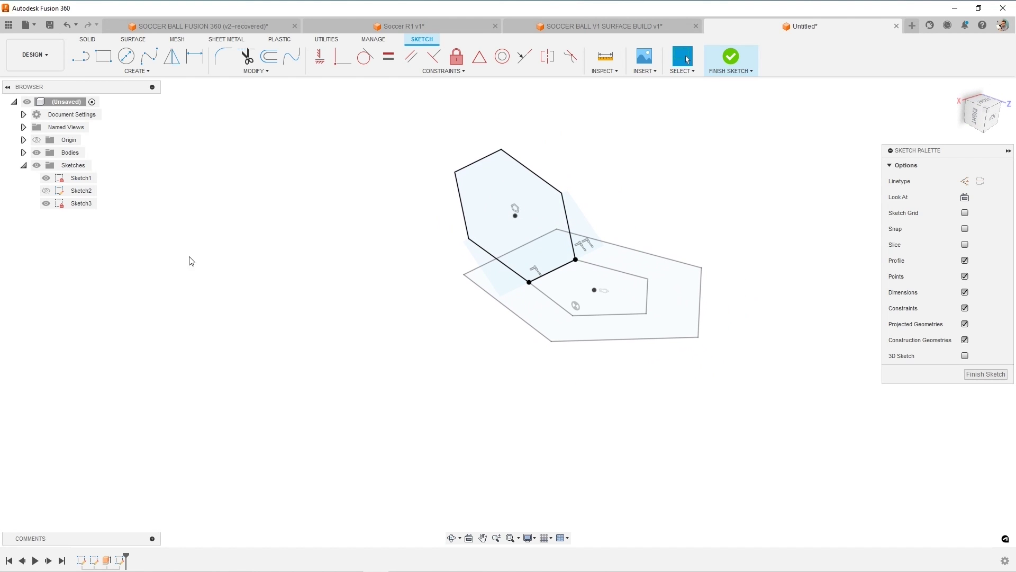
pyautogui.click(46, 191)
pyautogui.keyDown('shift'); pyautogui.moveTo(305, 250); pyautogui.dragTo(342, 226, button='middle'); pyautogui.keyUp('shift')
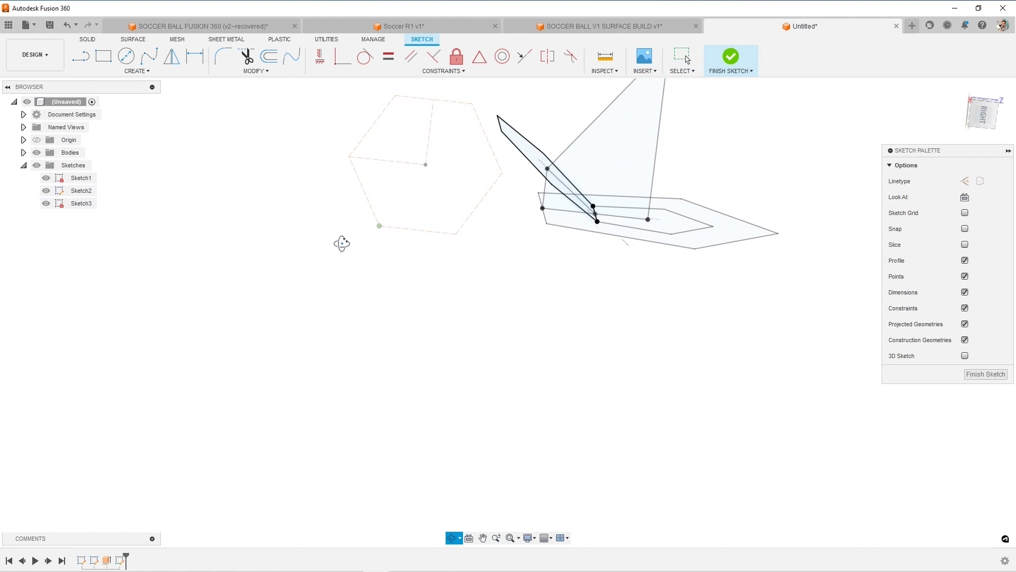
pyautogui.keyDown('shift'); pyautogui.moveTo(342, 244); pyautogui.dragTo(408, 228, button='middle'); pyautogui.keyUp('shift')
pyautogui.moveTo(568, 179)
pyautogui.mouseDown(button='middle')
pyautogui.moveTo(483, 270)
pyautogui.moveTo(513, 275)
pyautogui.mouseUp(button='middle')
pyautogui.scroll(3, 538, 272)
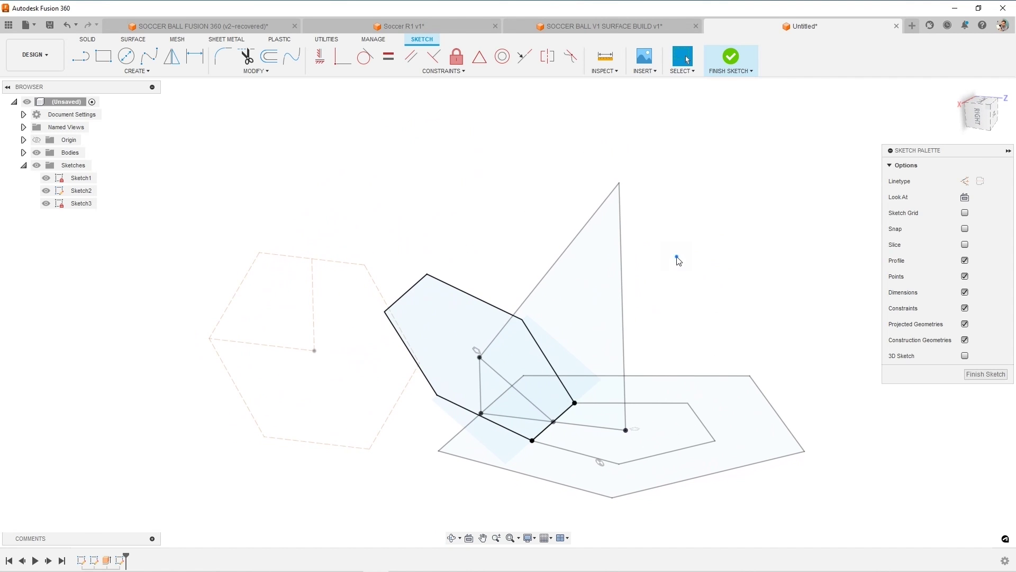
pyautogui.click(731, 61)
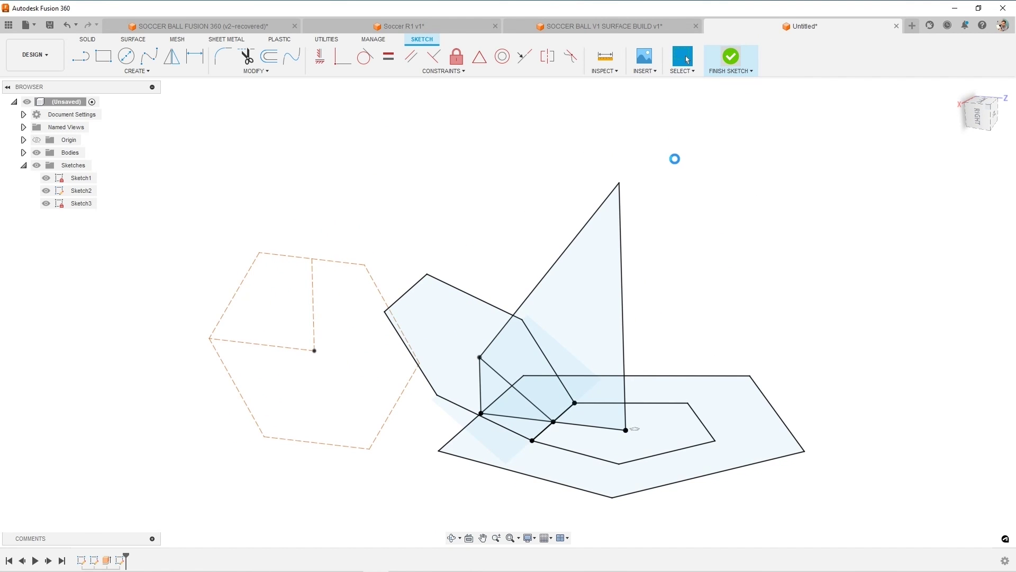
# Step: Loft the inner pentagon profile to the apex sketch point as a solid pyramid
pyautogui.click(96, 42)
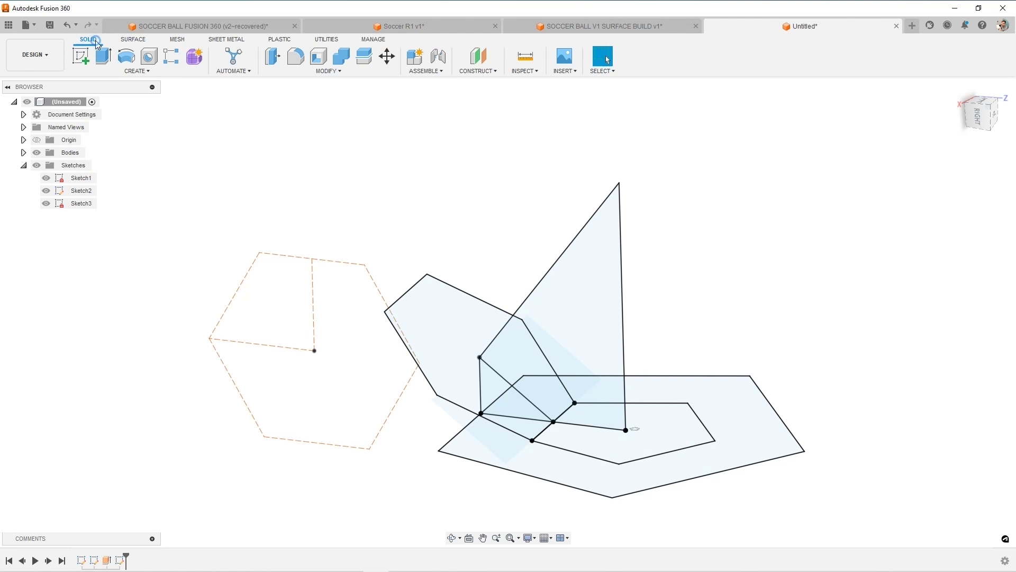
pyautogui.click(133, 70)
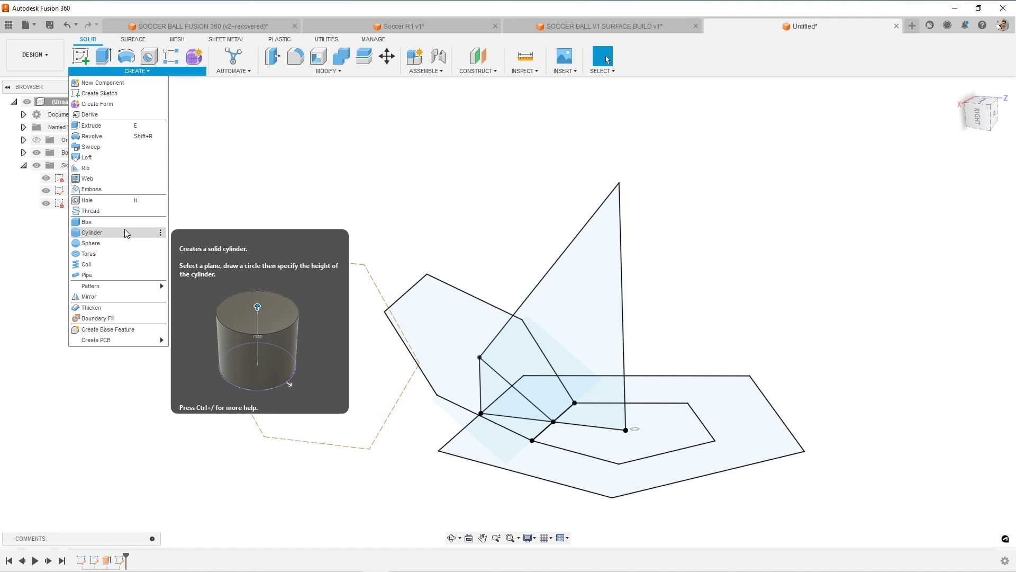
pyautogui.click(92, 157)
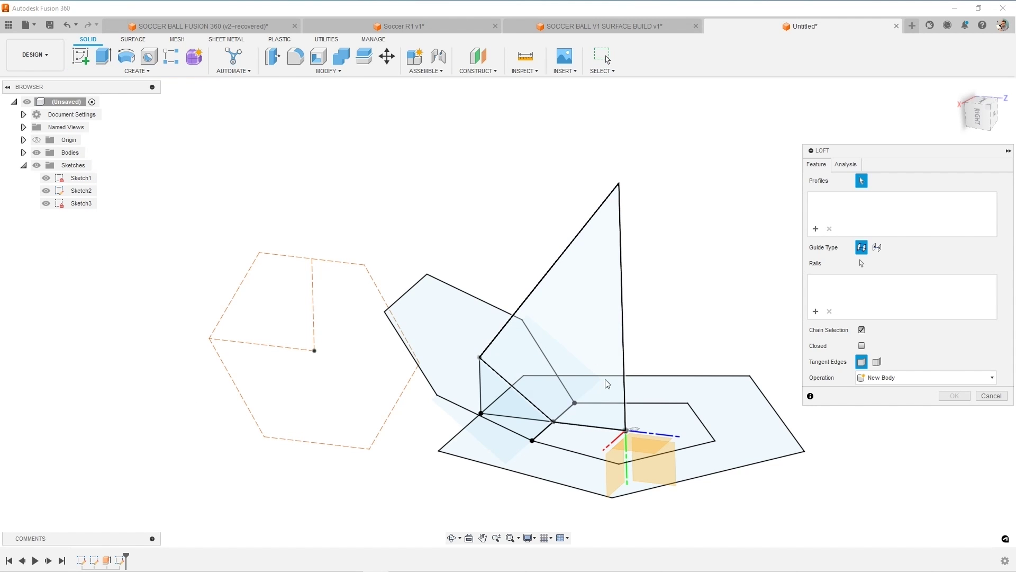
pyautogui.click(647, 414)
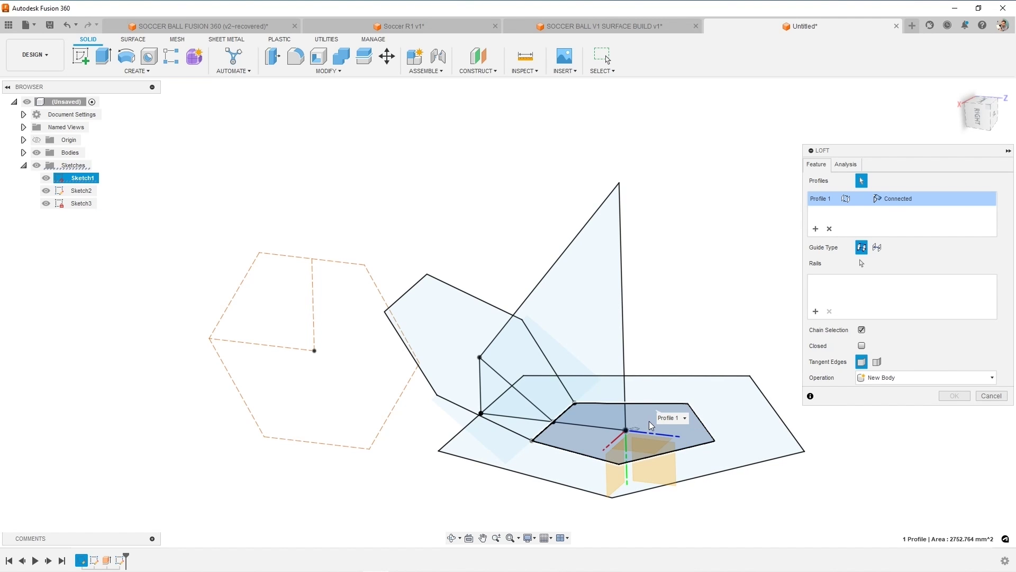
pyautogui.click(619, 183)
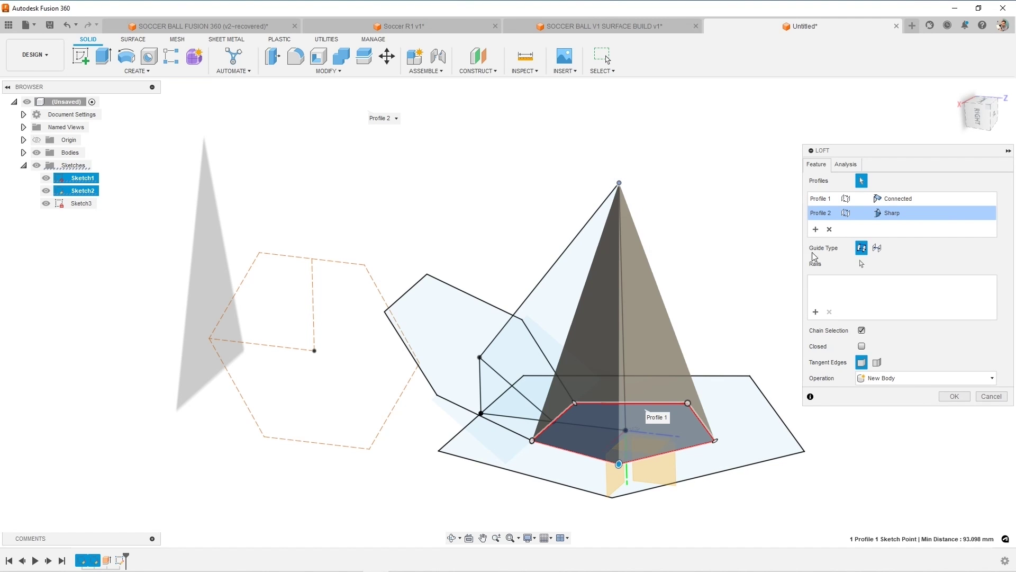
pyautogui.click(956, 397)
# Step: Repeat the loft from both hexagon regions to the shared apex as a New Body
pyautogui.rightClick(436, 205)
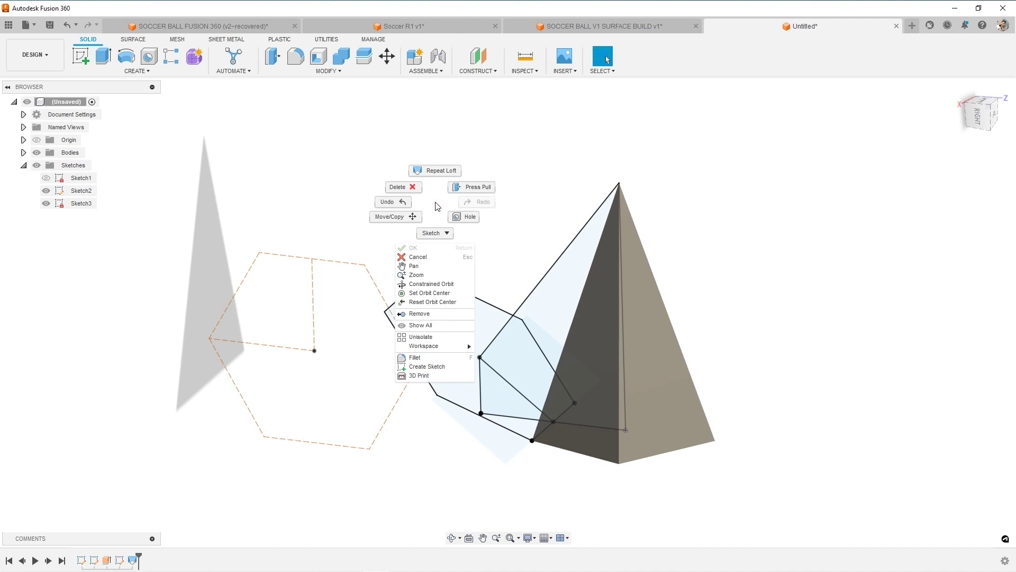
pyautogui.click(435, 171)
pyautogui.click(443, 313)
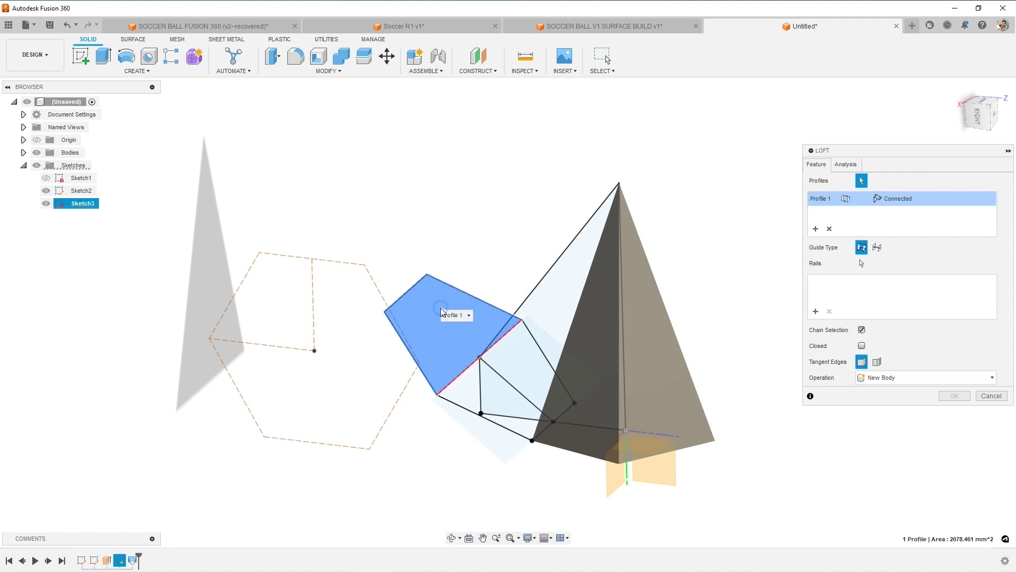
pyautogui.click(469, 396)
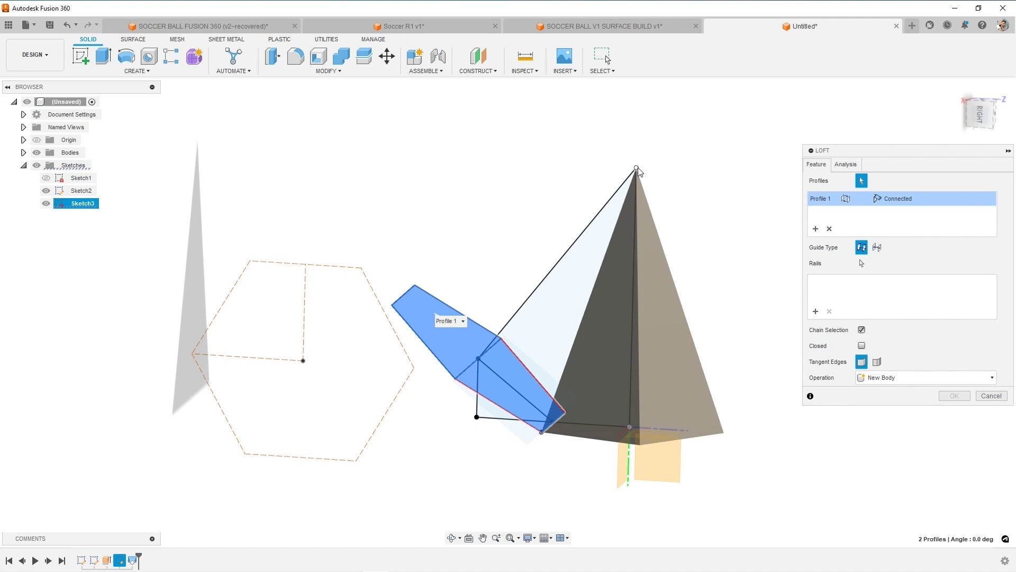
pyautogui.click(637, 168)
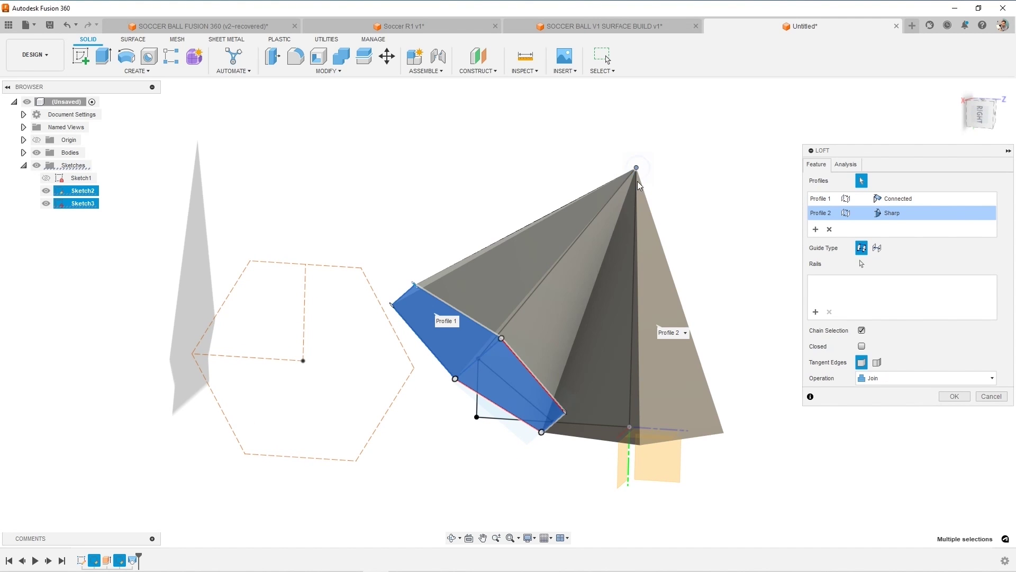
pyautogui.click(900, 379)
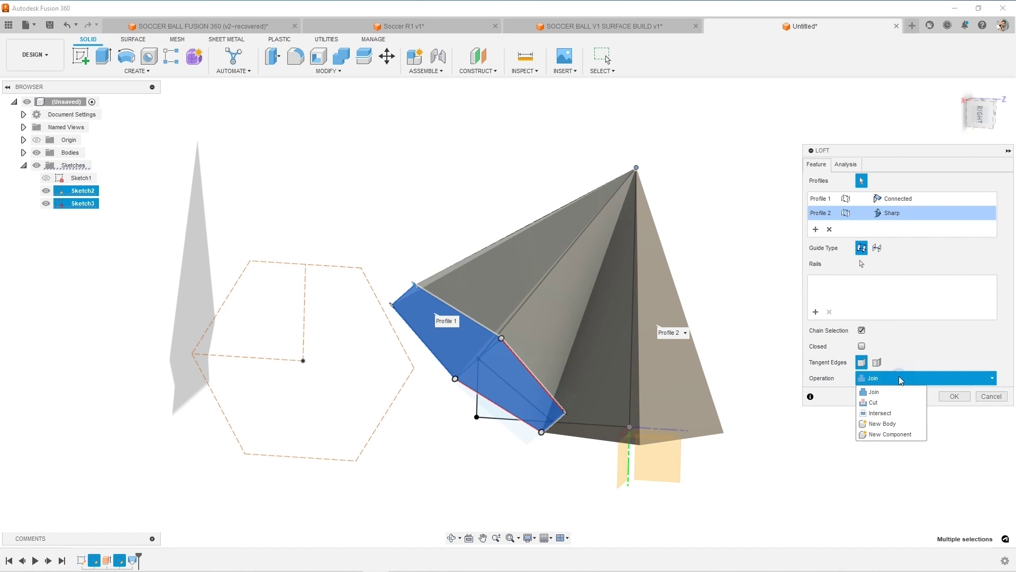
pyautogui.click(892, 421)
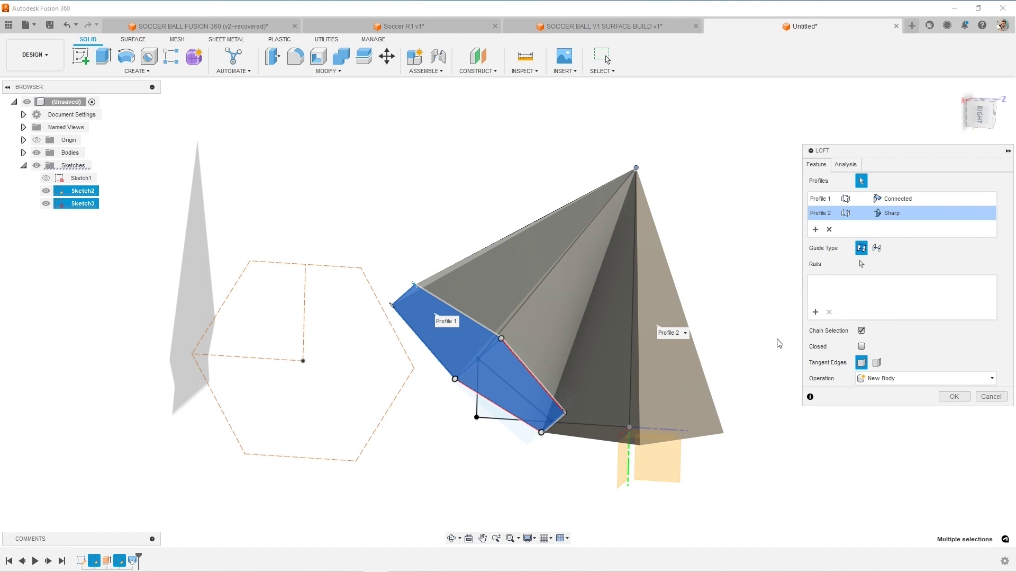
pyautogui.keyDown('shift'); pyautogui.moveTo(715, 290); pyautogui.dragTo(684, 365, button='middle'); pyautogui.keyUp('shift')
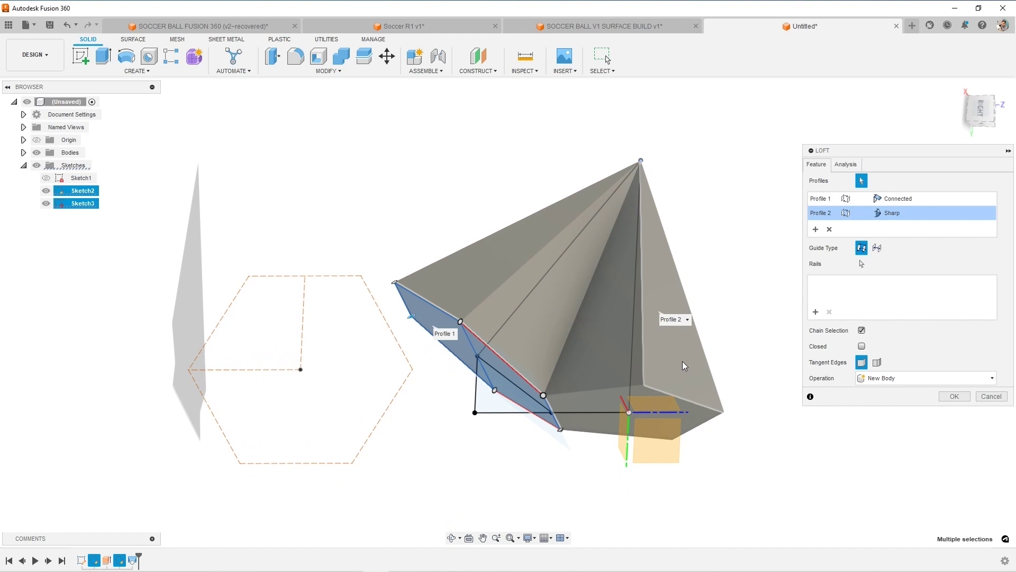
pyautogui.click(955, 396)
pyautogui.keyDown('shift'); pyautogui.moveTo(744, 370); pyautogui.dragTo(735, 308, button='middle'); pyautogui.keyUp('shift')
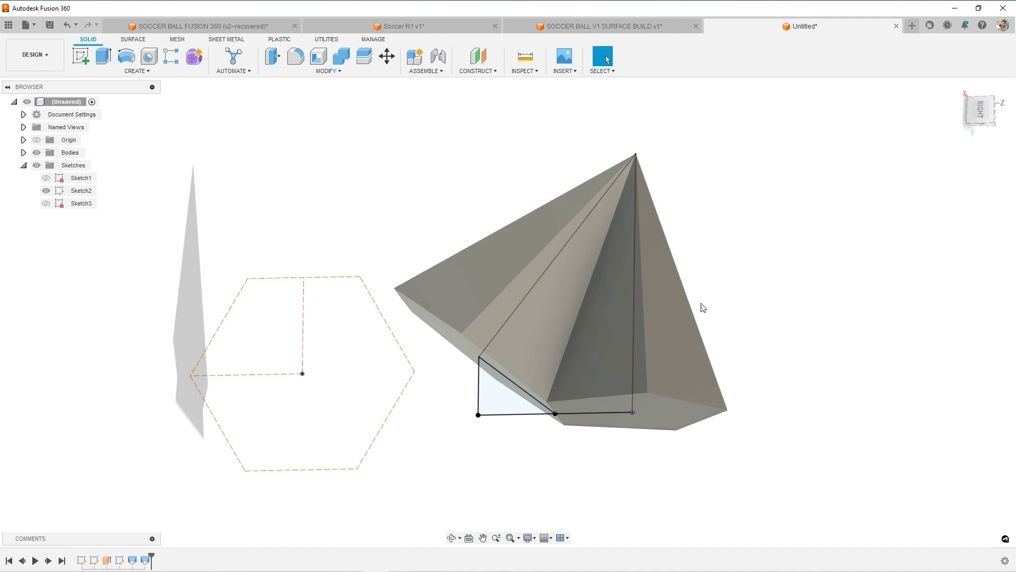
# Step: Orbit around the two lofted bodies to inspect them from different sides
pyautogui.moveTo(633, 345)
pyautogui.keyDown('shift'); pyautogui.mouseDown(button='middle')
pyautogui.moveTo(665, 350)
pyautogui.moveTo(647, 367)
pyautogui.moveTo(653, 324)
pyautogui.moveTo(636, 401)
pyautogui.moveTo(595, 390)
pyautogui.moveTo(591, 382)
pyautogui.moveTo(660, 324)
pyautogui.moveTo(703, 328)
pyautogui.moveTo(699, 344)
pyautogui.moveTo(694, 316)
pyautogui.mouseUp(button='middle'); pyautogui.keyUp('shift')
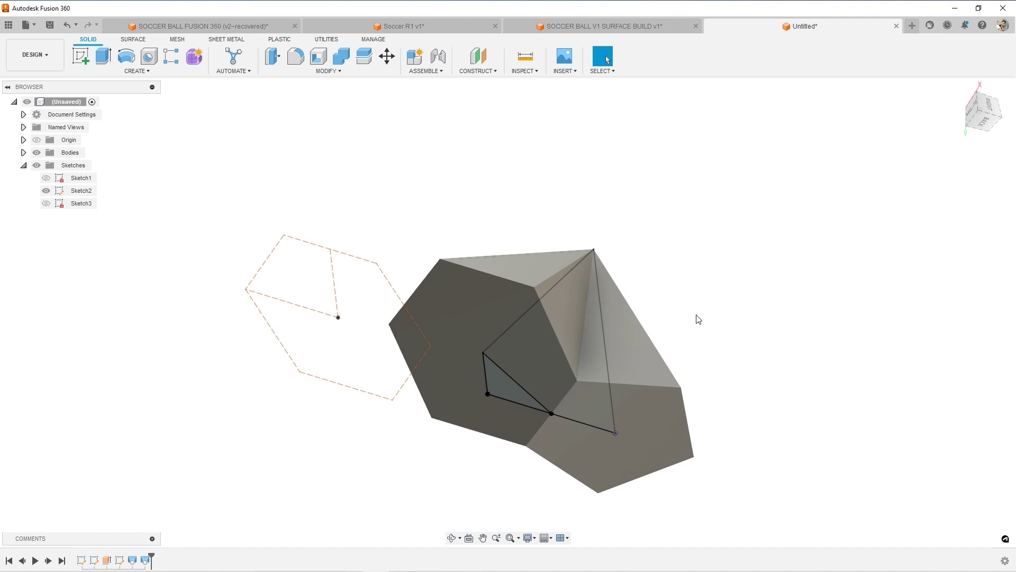
pyautogui.moveTo(694, 317)
pyautogui.keyDown('shift'); pyautogui.mouseDown(button='middle')
pyautogui.moveTo(667, 344)
pyautogui.moveTo(568, 371)
pyautogui.moveTo(558, 397)
pyautogui.mouseUp(button='middle'); pyautogui.keyUp('shift')
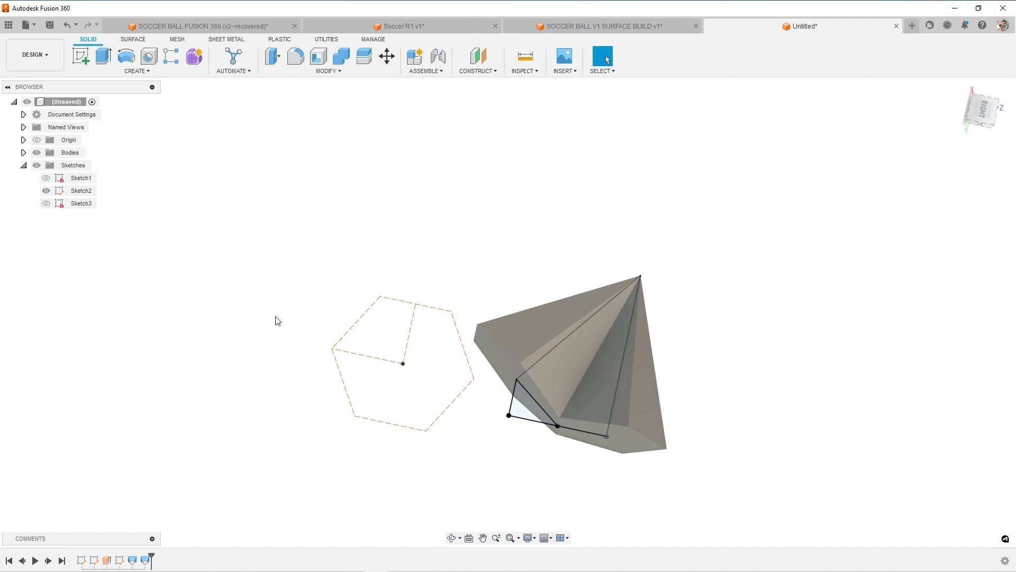
pyautogui.press('s')
pyautogui.press('Escape')
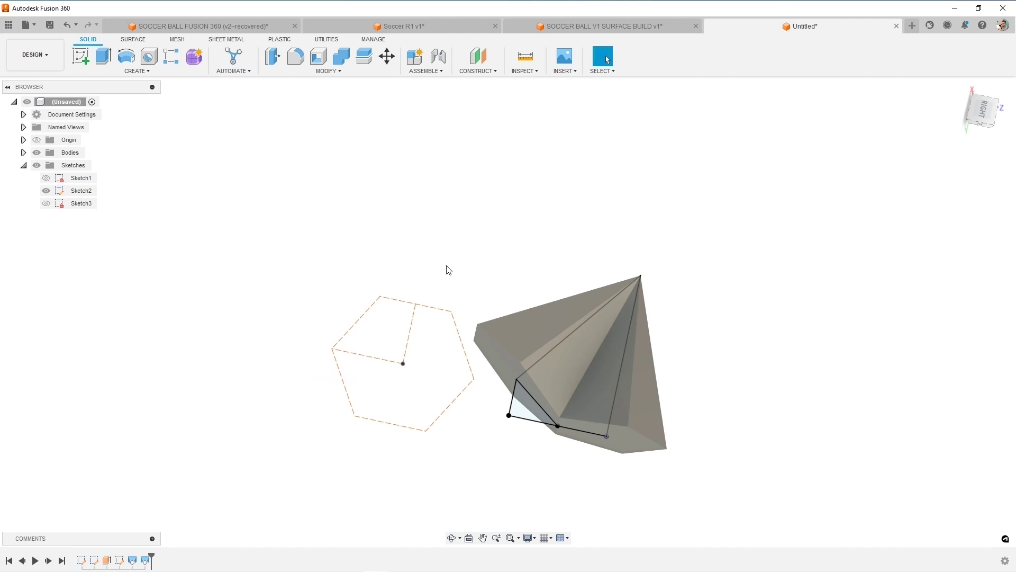
# Step: On an origin plane, sketch an 84 mm circle and a larger concentric circle at the apex
pyautogui.click(81, 56)
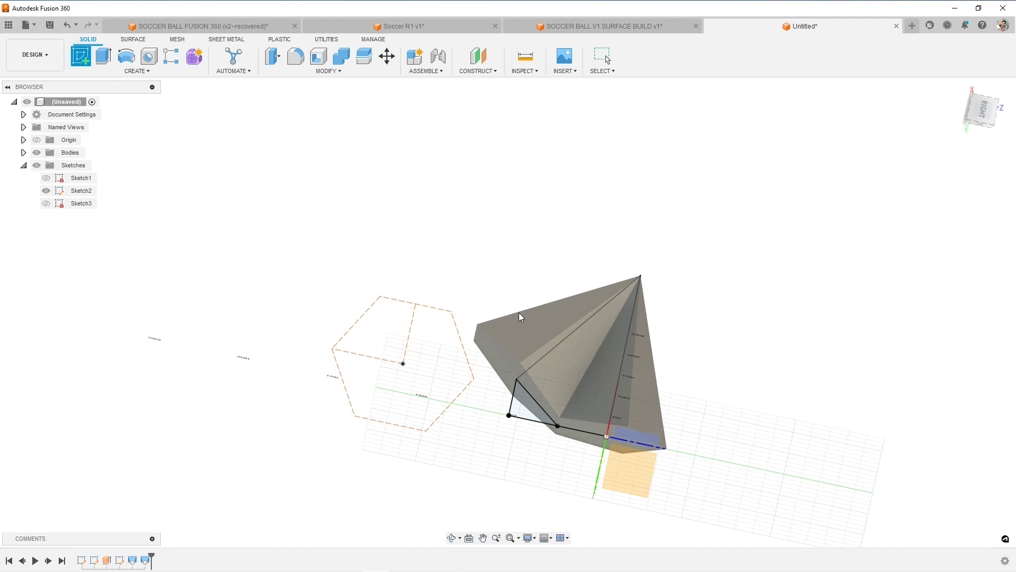
pyautogui.click(616, 460)
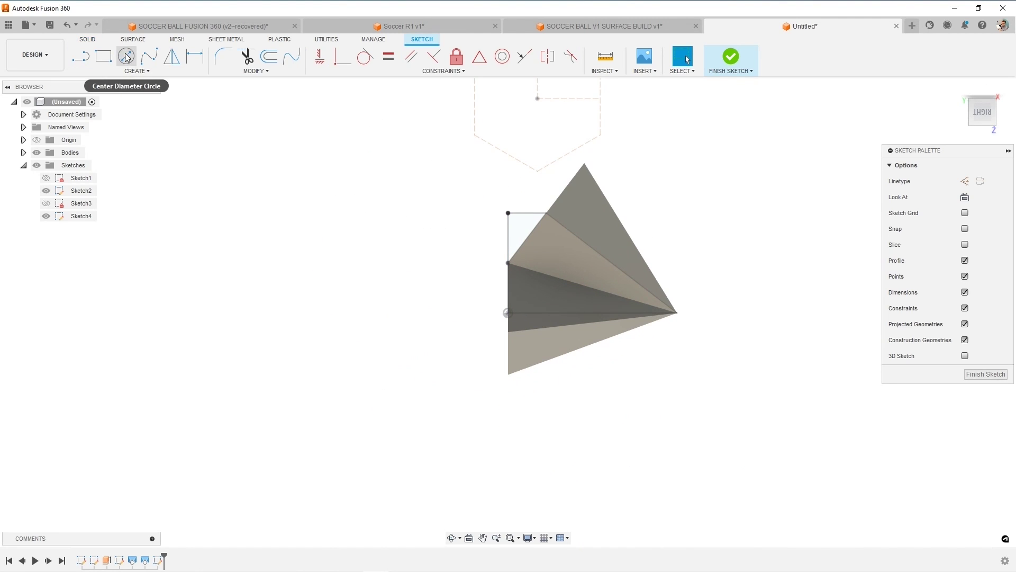
pyautogui.click(127, 56)
pyautogui.click(678, 314)
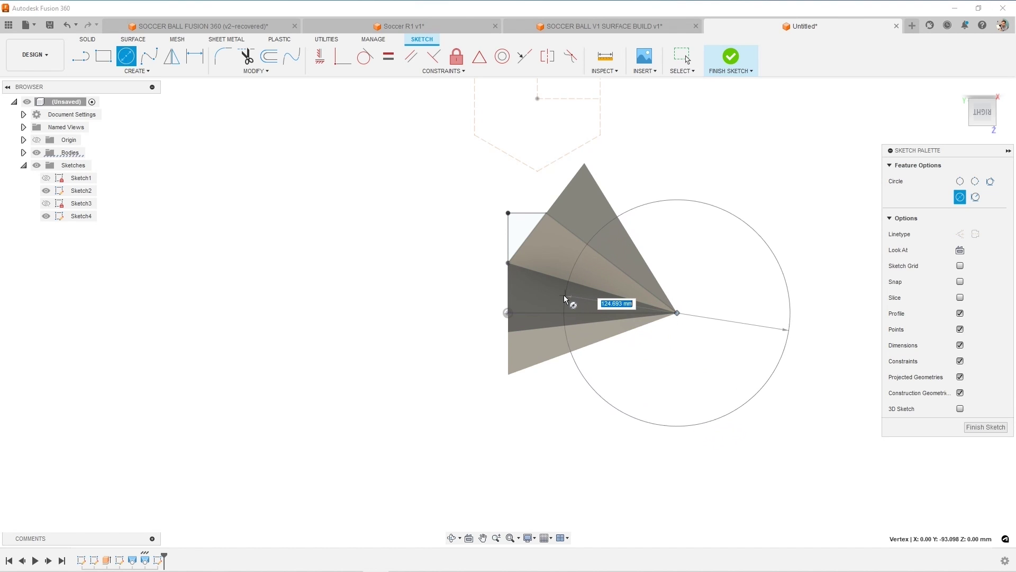
pyautogui.write('84')
pyautogui.press('Return')
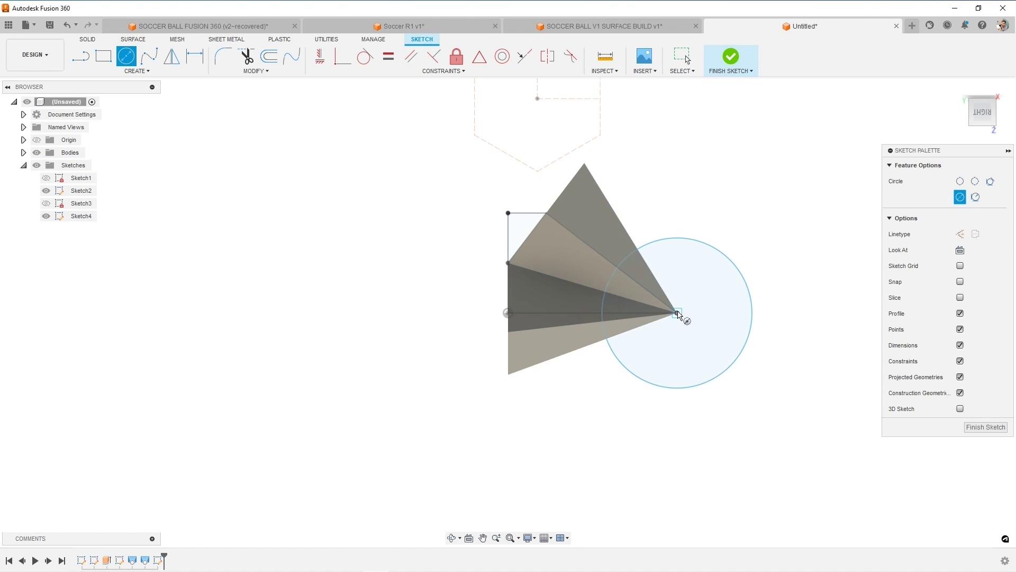
pyautogui.click(677, 313)
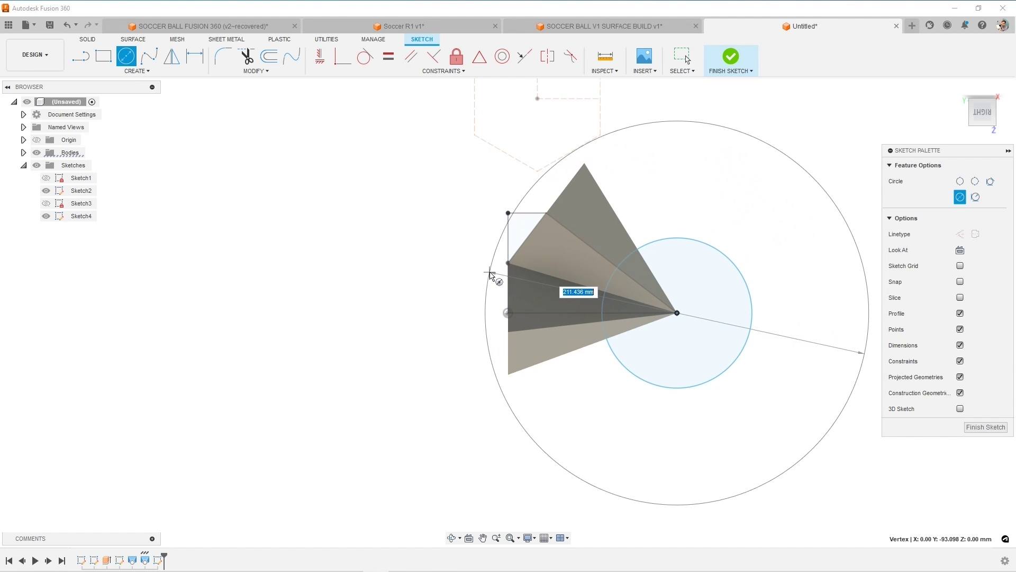
pyautogui.click(485, 274)
# Step: View the sketch face-on and draw horizontal lines from the apex to both outer-circle edges
pyautogui.keyDown('shift'); pyautogui.moveTo(519, 320); pyautogui.dragTo(574, 384, button='middle'); pyautogui.keyUp('shift')
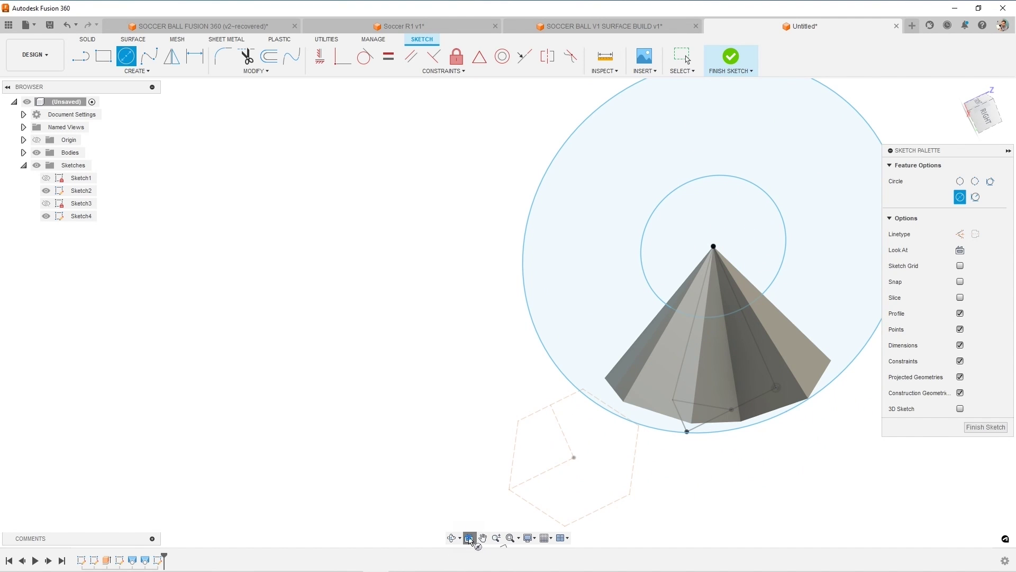
pyautogui.click(469, 537)
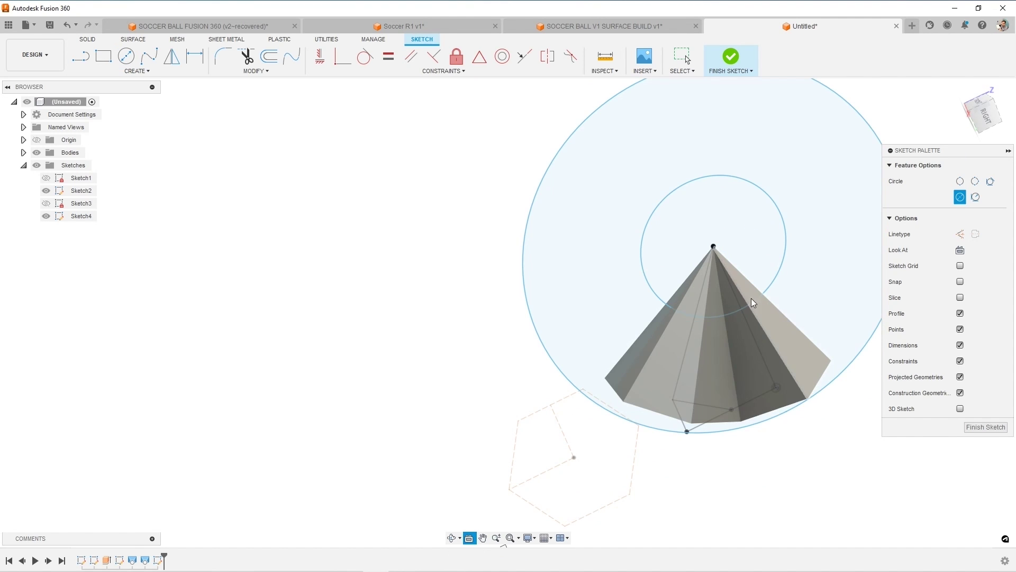
pyautogui.click(759, 314)
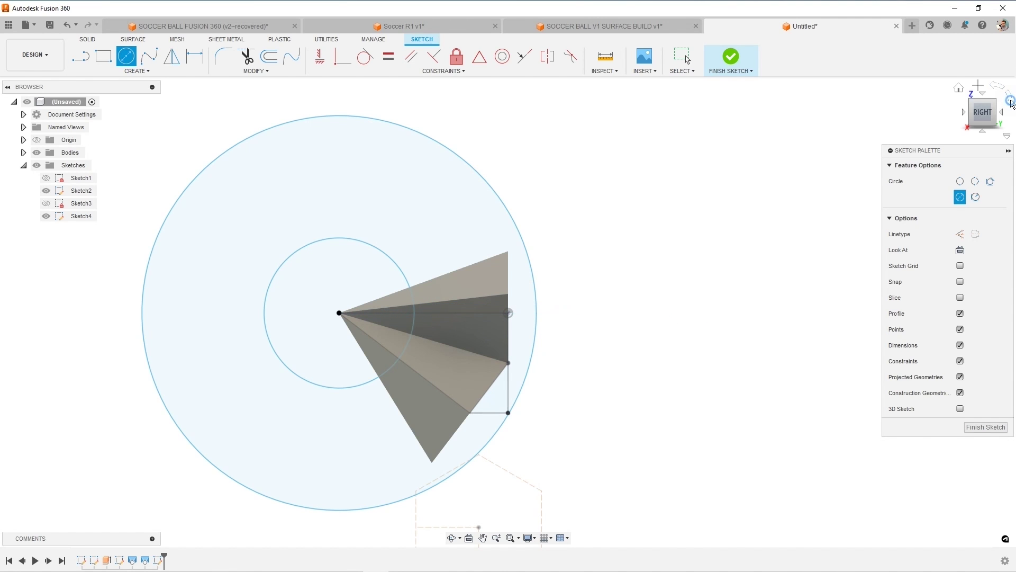
pyautogui.click(1011, 102)
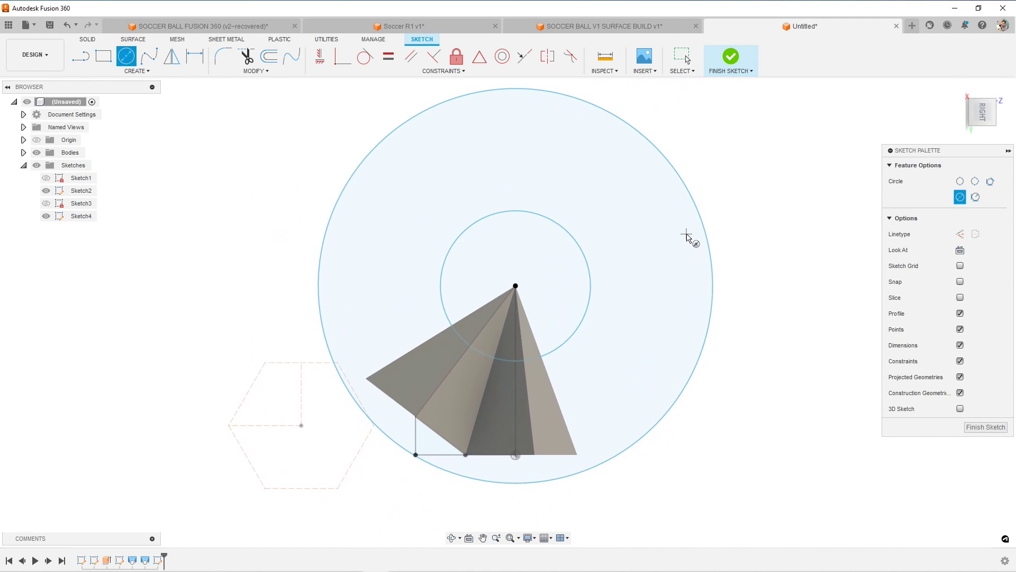
pyautogui.click(80, 56)
pyautogui.click(515, 286)
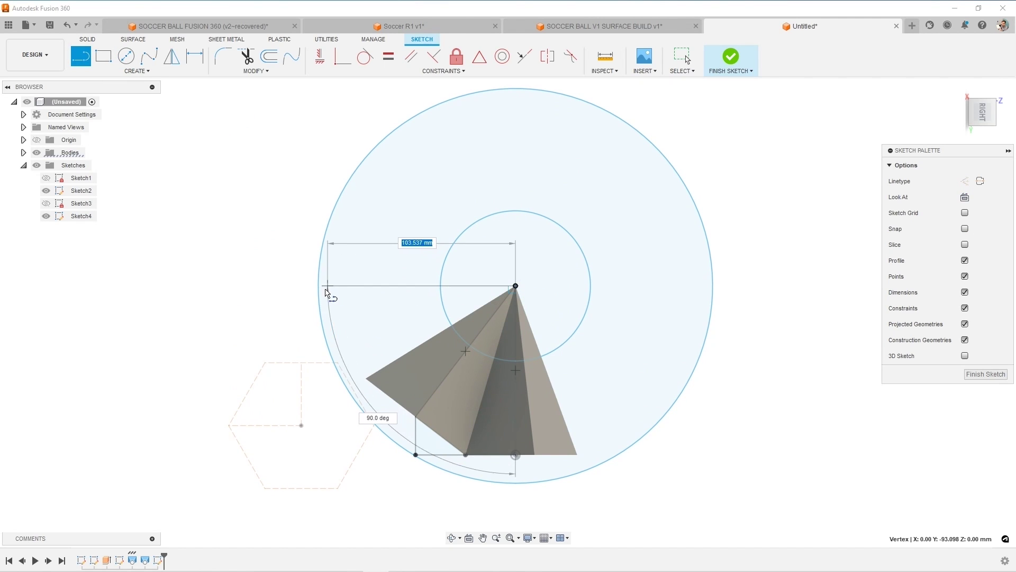
pyautogui.doubleClick(319, 286)
pyautogui.click(516, 285)
pyautogui.click(711, 286)
# Step: Trim away the upper arcs of both circles, leaving the lower half-ring
pyautogui.press('Escape')
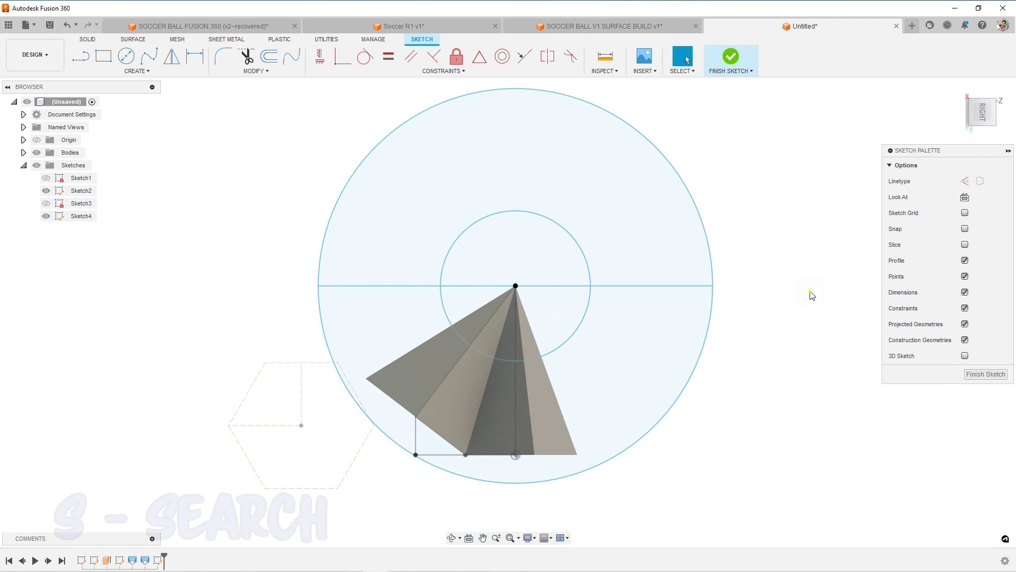
pyautogui.write('s')
pyautogui.write('trim')
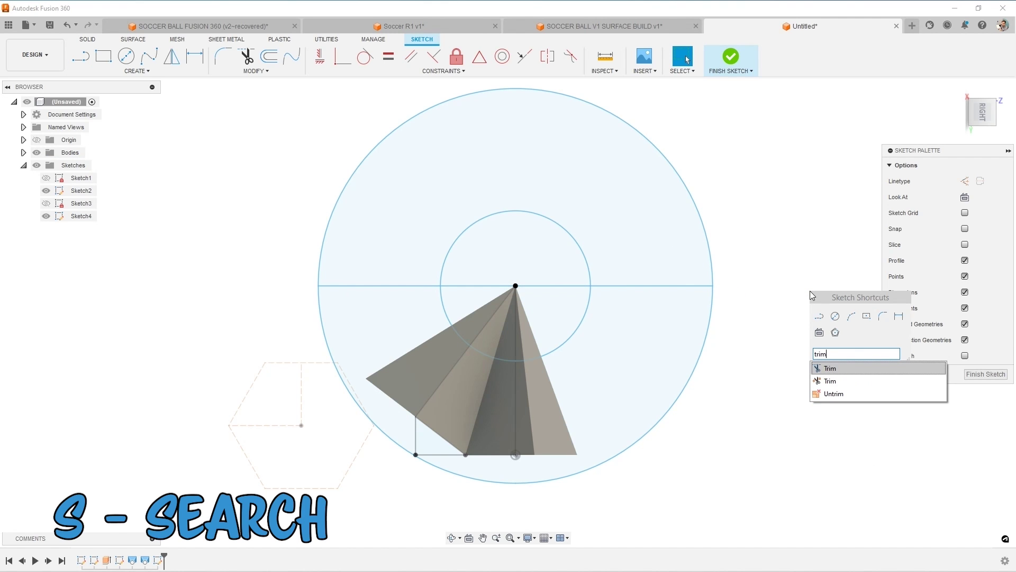
pyautogui.click(829, 368)
pyautogui.click(582, 251)
pyautogui.click(432, 103)
pyautogui.scroll(3, 459, 372)
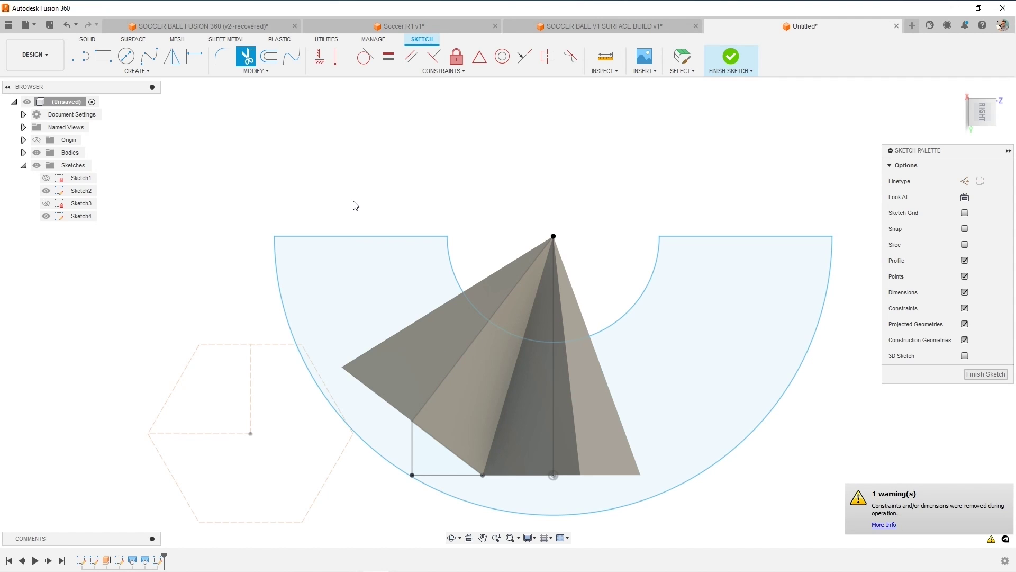
# Step: Revolve the half-ring profile 360° around its top sketch line as a cut
pyautogui.click(728, 62)
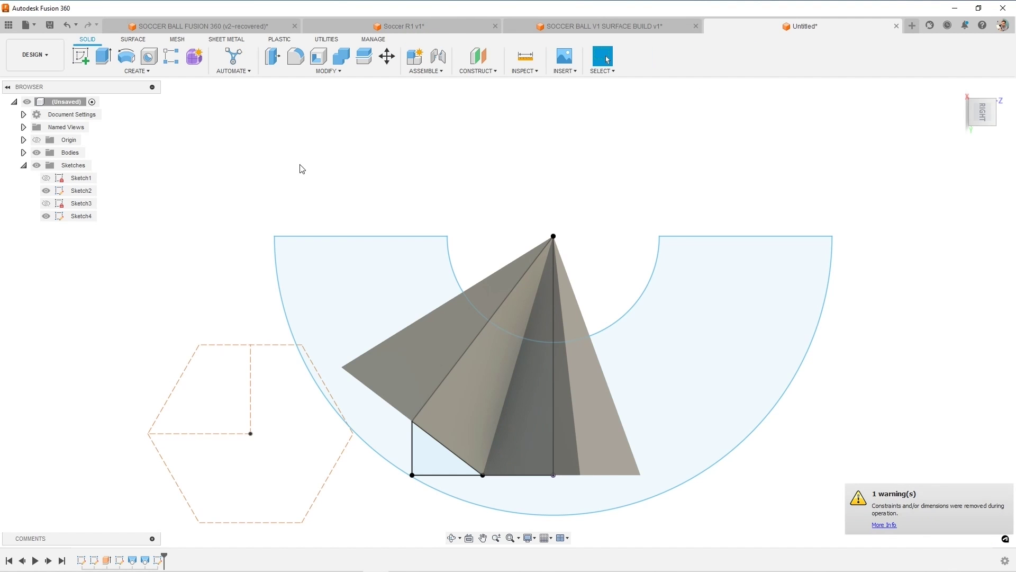
pyautogui.click(126, 56)
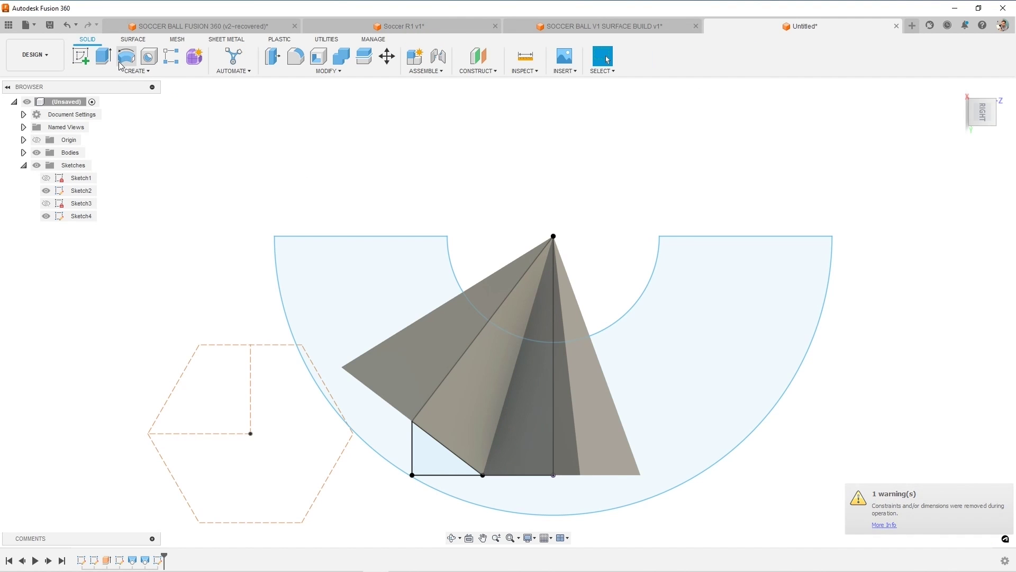
pyautogui.click(415, 240)
pyautogui.click(940, 182)
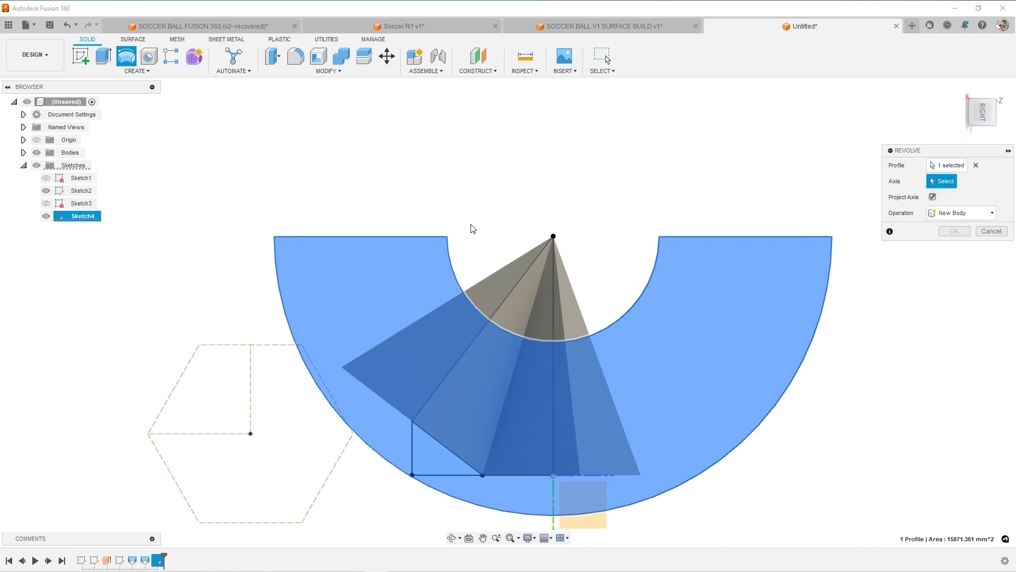
pyautogui.click(403, 238)
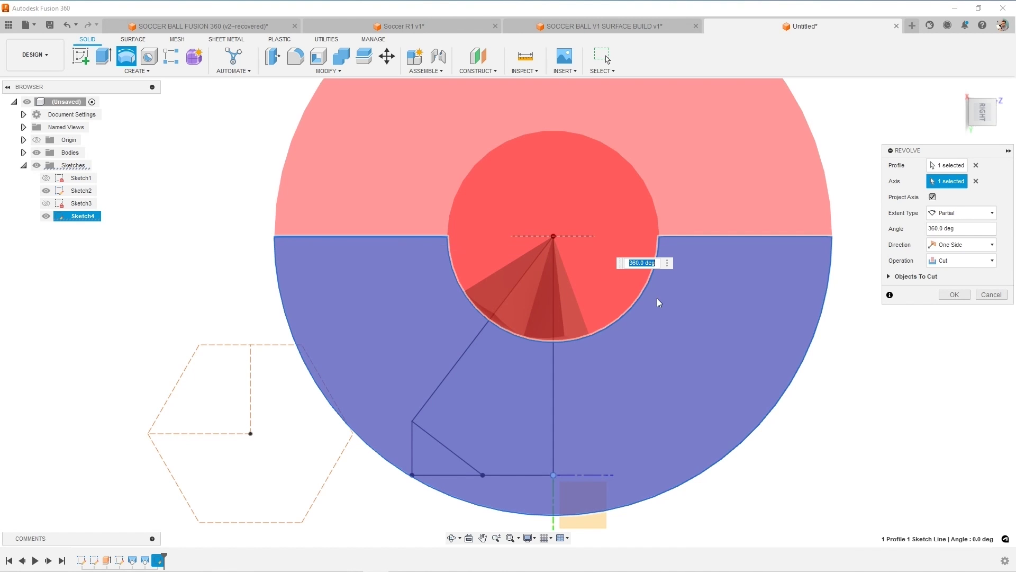
pyautogui.scroll(-3, 580, 249)
pyautogui.keyDown('shift'); pyautogui.moveTo(579, 249); pyautogui.dragTo(590, 277, button='middle'); pyautogui.keyUp('shift')
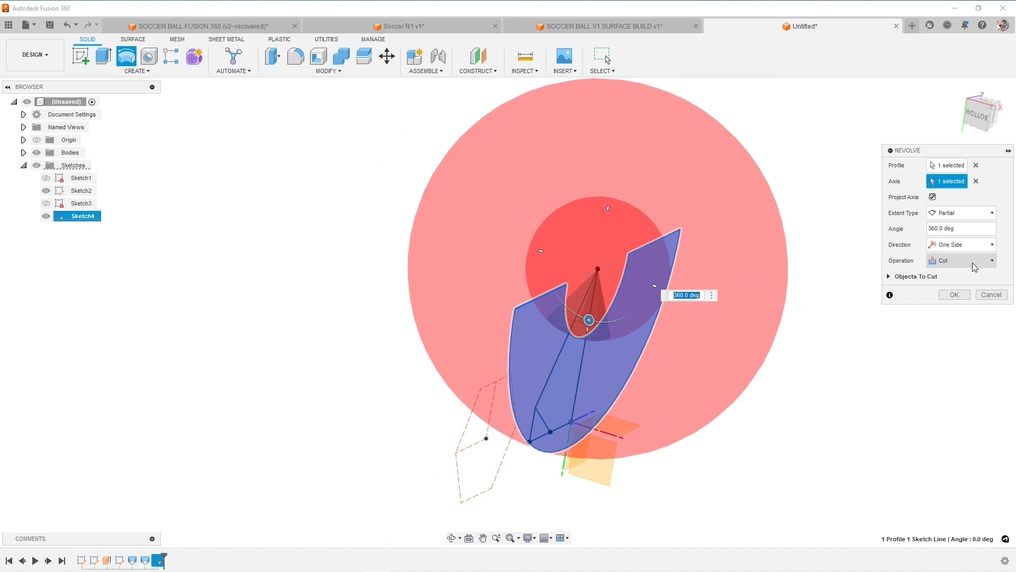
pyautogui.click(959, 294)
pyautogui.keyDown('shift'); pyautogui.moveTo(773, 318); pyautogui.dragTo(502, 310, button='middle'); pyautogui.keyUp('shift')
pyautogui.scroll(3, 557, 274)
pyautogui.click(564, 265)
pyautogui.moveTo(564, 265)
pyautogui.keyDown('shift'); pyautogui.mouseDown(button='middle')
pyautogui.moveTo(588, 249)
pyautogui.moveTo(573, 261)
pyautogui.moveTo(703, 323)
pyautogui.moveTo(692, 309)
pyautogui.moveTo(697, 277)
pyautogui.moveTo(701, 304)
pyautogui.moveTo(688, 297)
pyautogui.moveTo(687, 311)
pyautogui.moveTo(685, 295)
pyautogui.moveTo(641, 349)
pyautogui.mouseUp(button='middle'); pyautogui.keyUp('shift')
# Step: Select the lower curved outer face and start a chamfer via the S command search
pyautogui.scroll(-2, 737, 298)
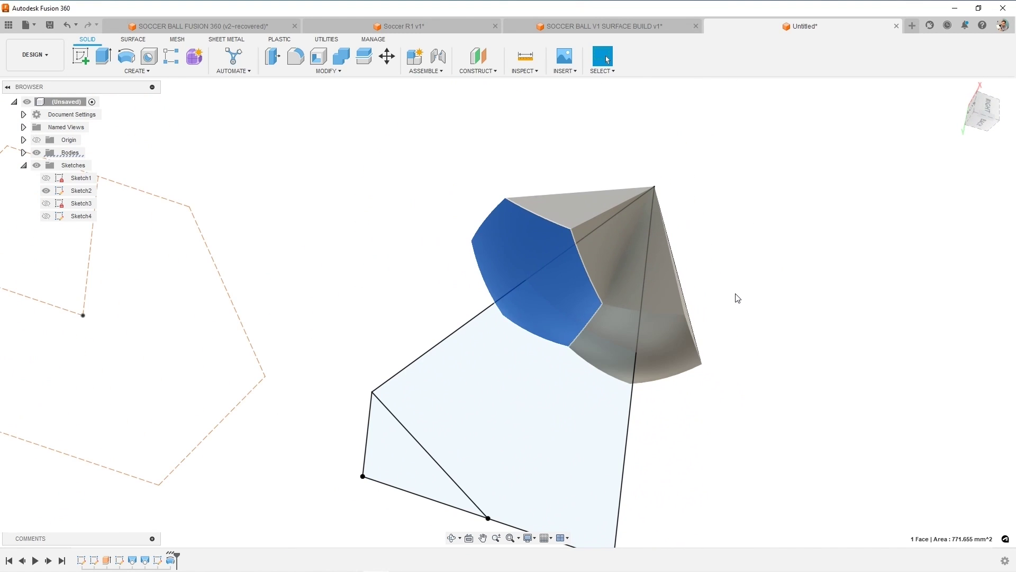
pyautogui.click(736, 296)
pyautogui.scroll(2, 672, 397)
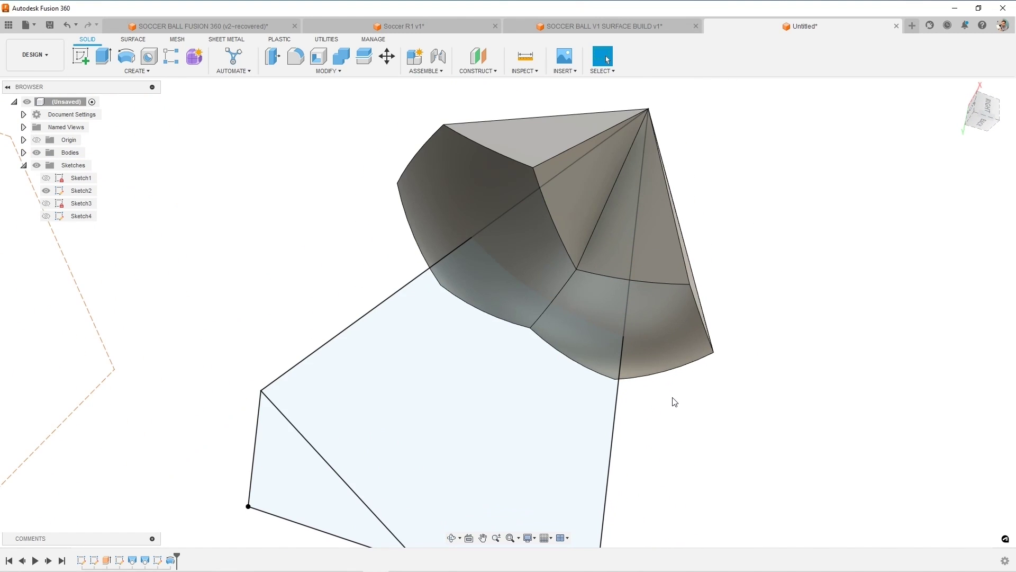
pyautogui.click(599, 322)
pyautogui.write('s')
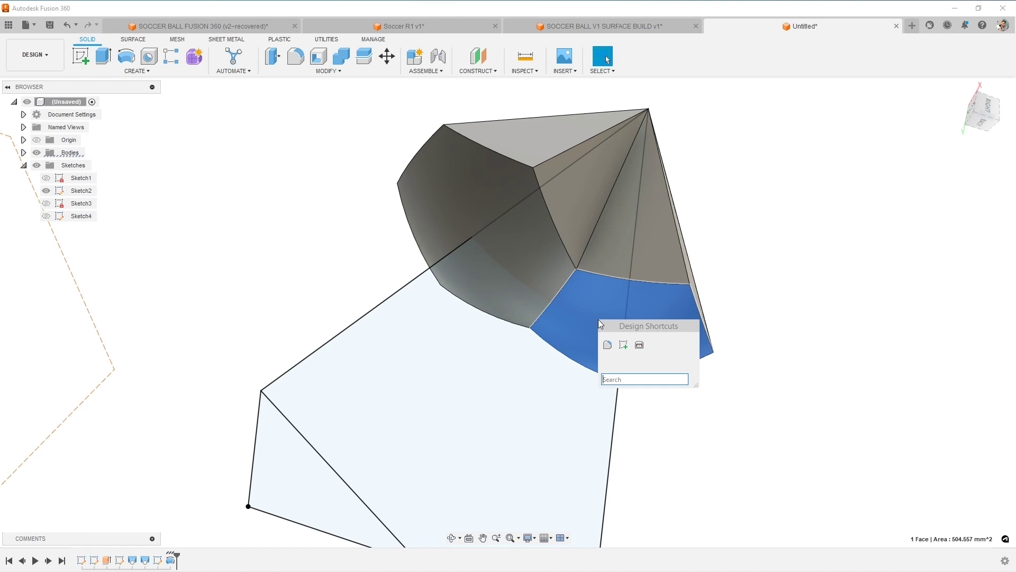
pyautogui.write('cma')
pyautogui.press('BackSpace')
pyautogui.press('BackSpace')
pyautogui.write('ha')
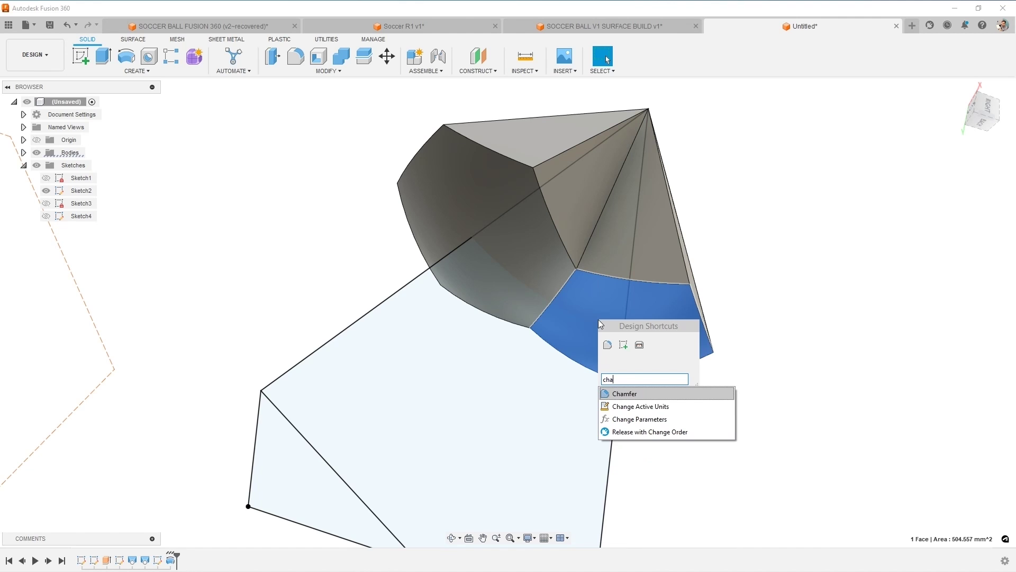
pyautogui.click(625, 394)
# Step: Chamfer the upper-left and lower-right curved faces with a 1 mm distance
pyautogui.click(610, 335)
pyautogui.click(511, 265)
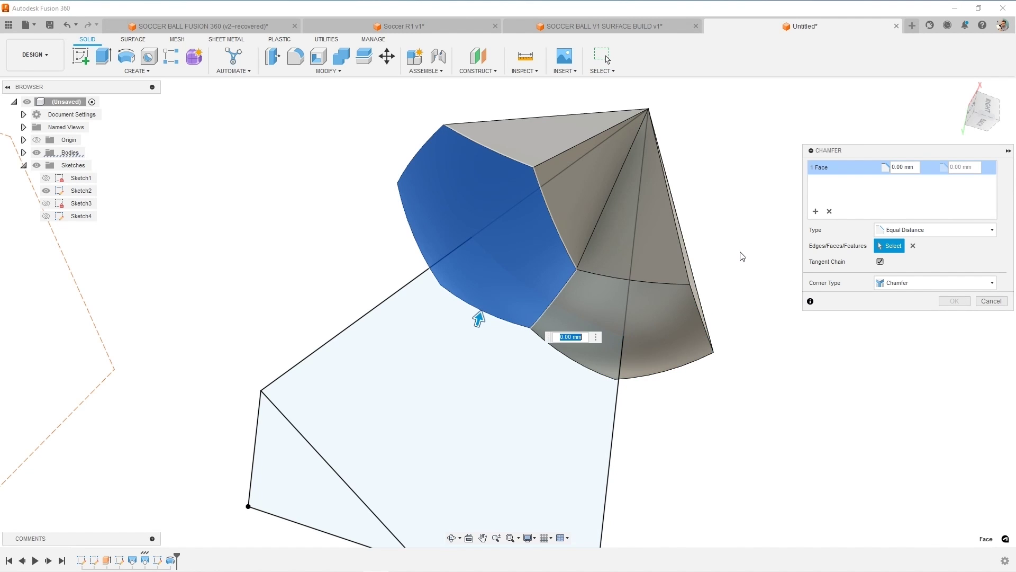
pyautogui.click(665, 308)
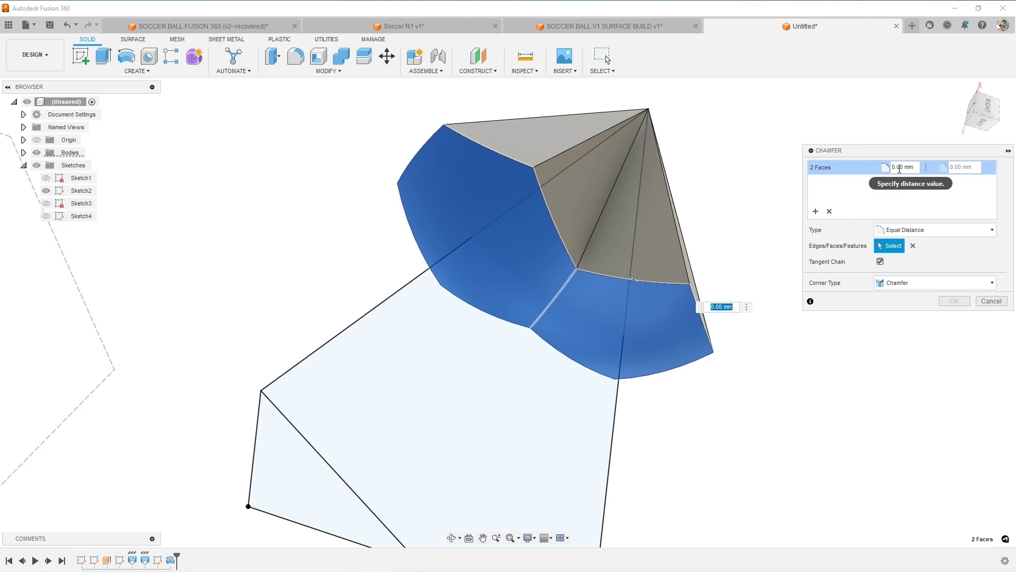
pyautogui.click(899, 169)
pyautogui.press('Return')
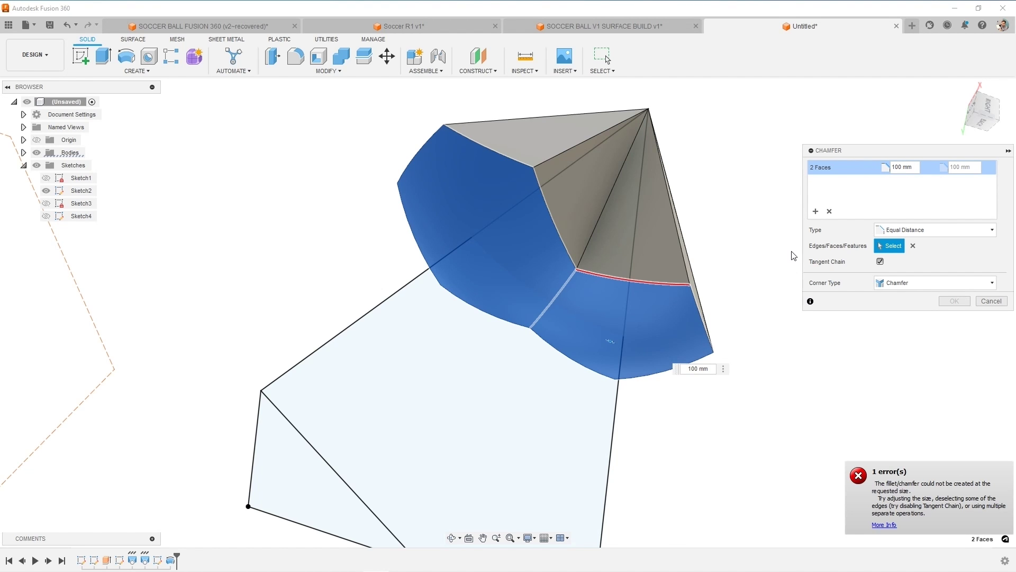
pyautogui.press('Delete')
pyautogui.press('Delete')
pyautogui.press('Delete')
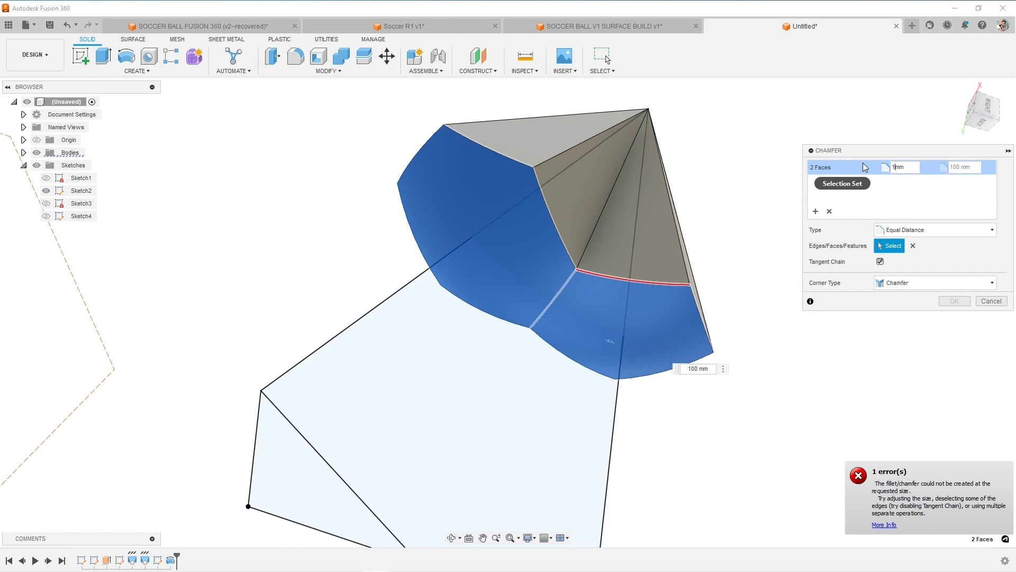
pyautogui.moveTo(717, 257)
pyautogui.keyDown('shift'); pyautogui.mouseDown(button='middle')
pyautogui.moveTo(726, 243)
pyautogui.moveTo(728, 262)
pyautogui.mouseUp(button='middle'); pyautogui.keyUp('shift')
# Step: Finish the 1 mm chamfer, then fillet the lower curved face with a 1 mm radius
pyautogui.click(954, 302)
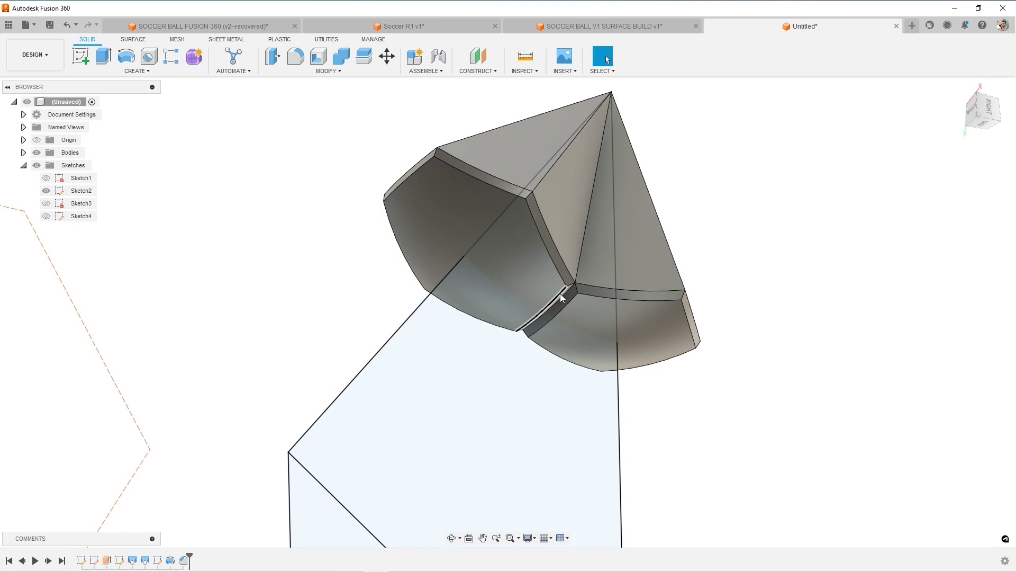
pyautogui.scroll(3, 560, 294)
pyautogui.press('f')
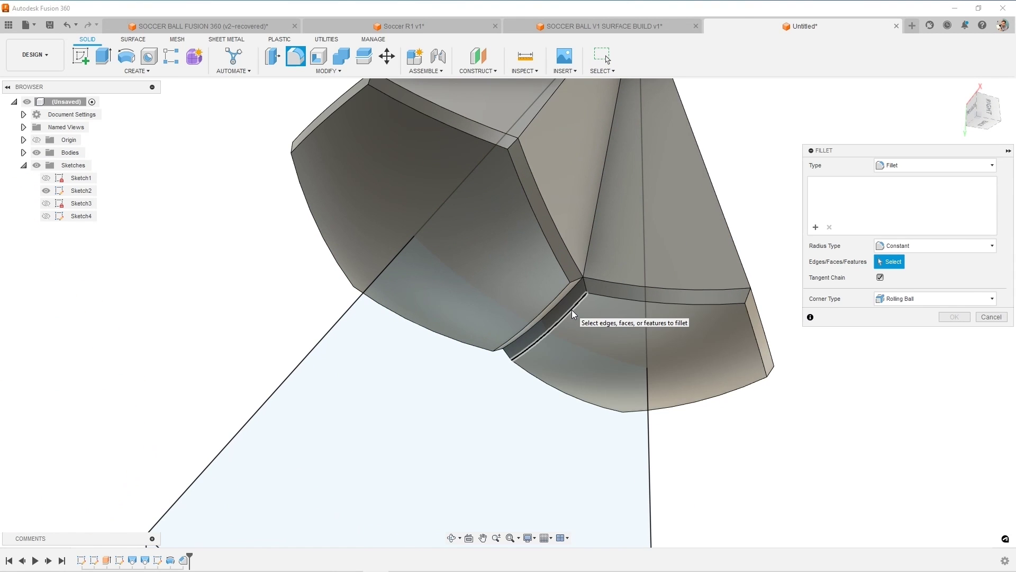
pyautogui.click(588, 323)
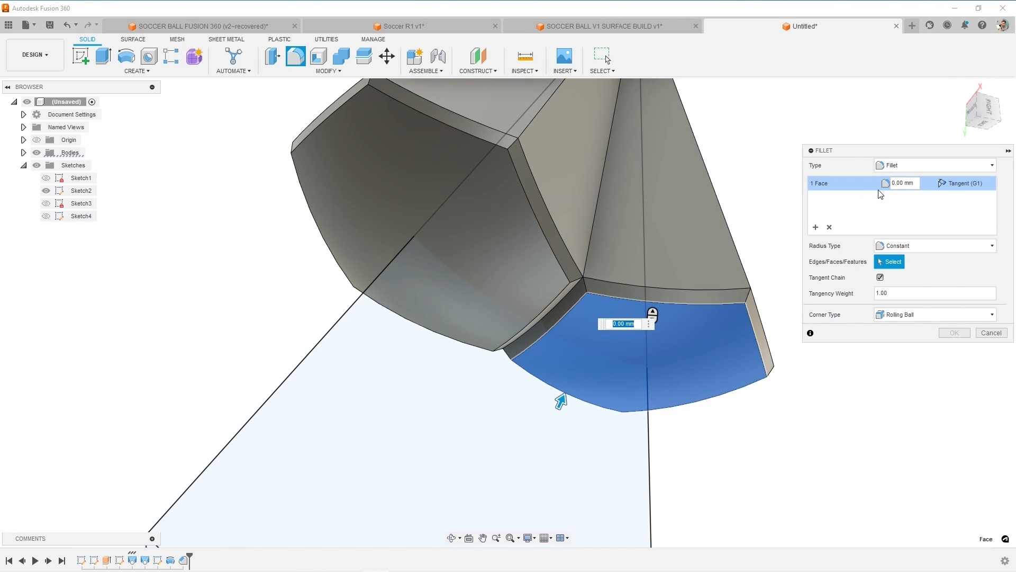
pyautogui.click(900, 182)
pyautogui.write('1')
pyautogui.press('Return')
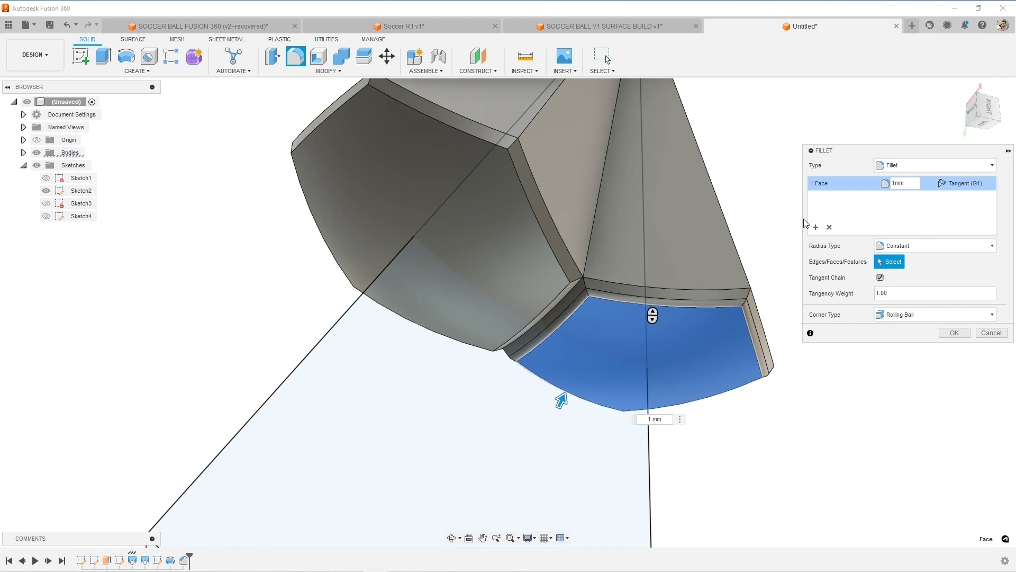
pyautogui.click(954, 333)
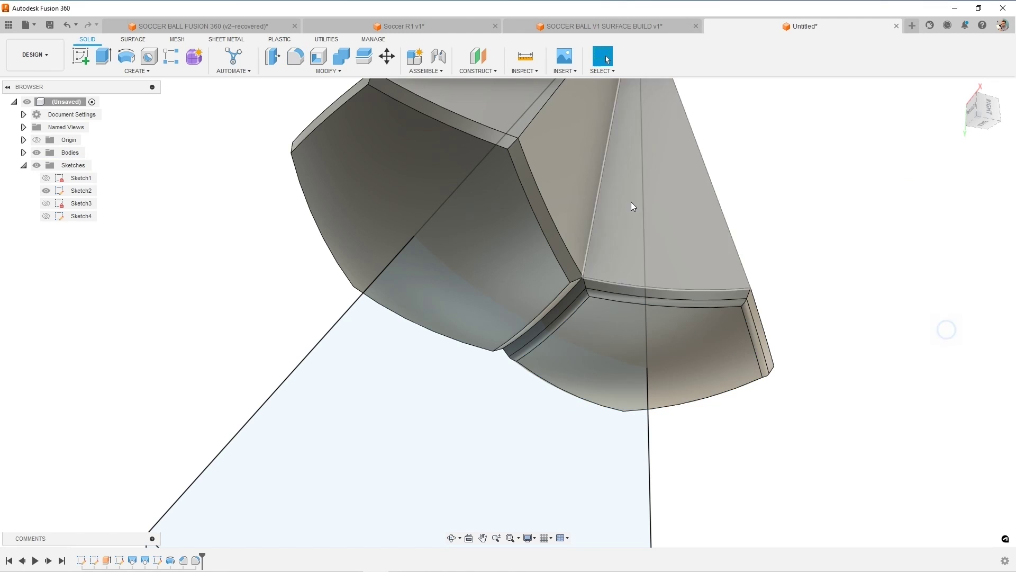
# Step: Fillet the large pentagon face with a 1 mm radius, then inspect the result
pyautogui.click(507, 185)
pyautogui.click(799, 178)
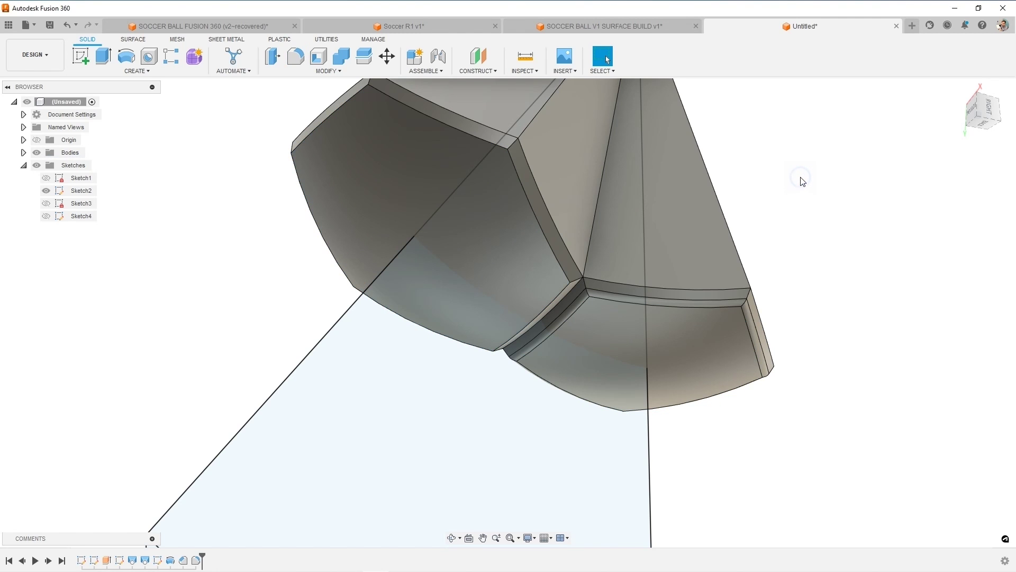
pyautogui.press('f')
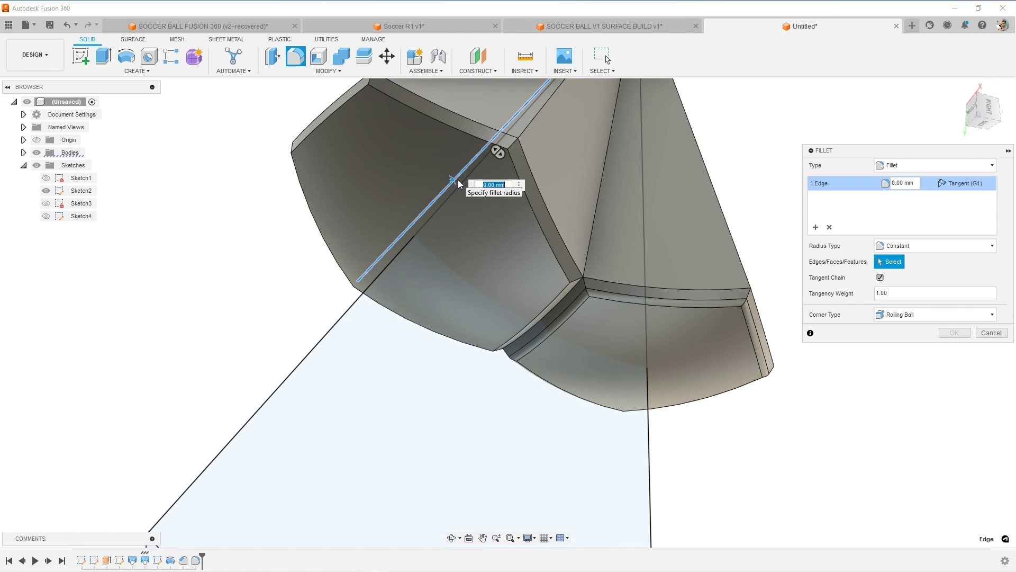
pyautogui.click(477, 193)
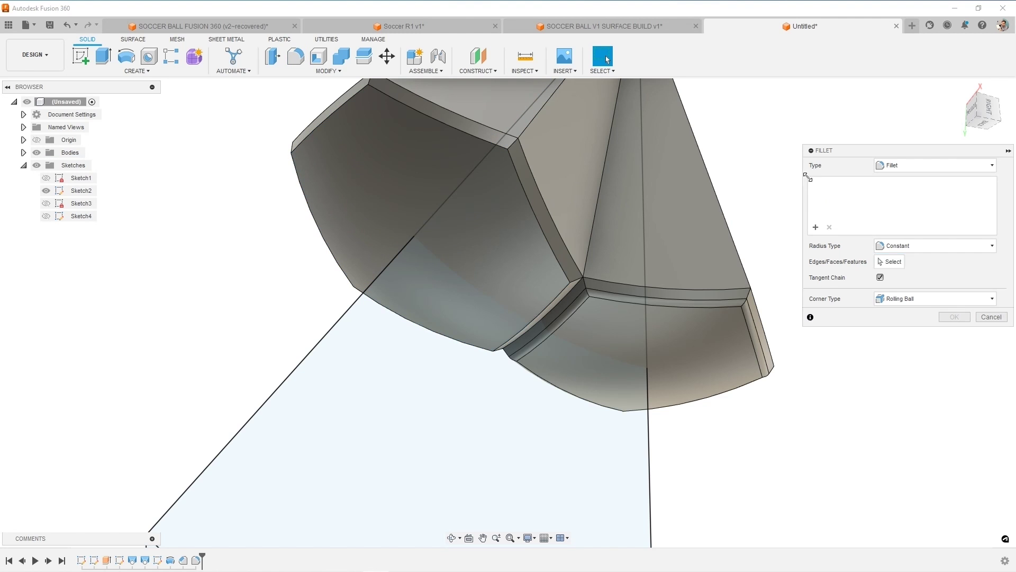
pyautogui.click(514, 217)
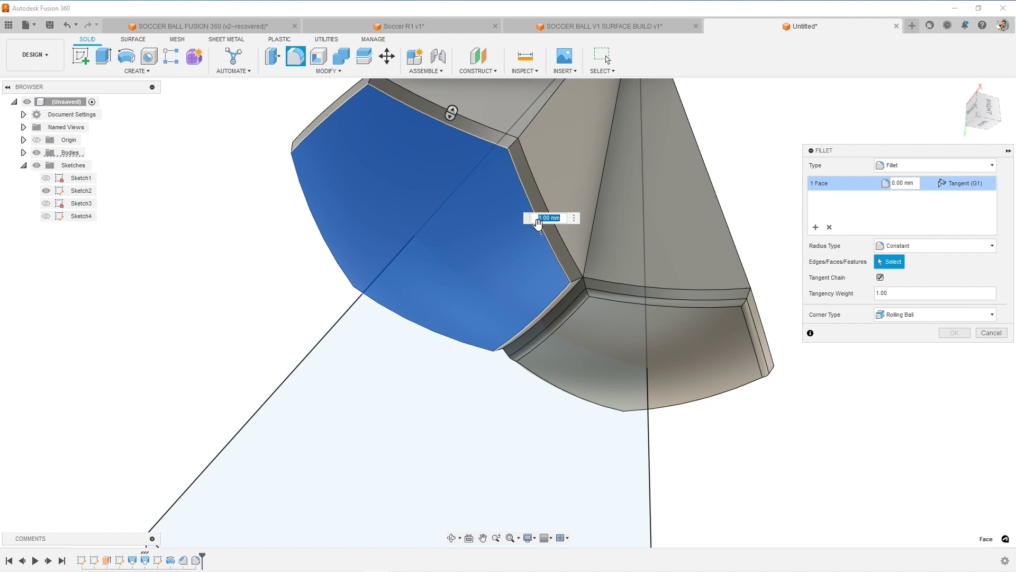
pyautogui.moveTo(538, 223); pyautogui.dragTo(606, 229)
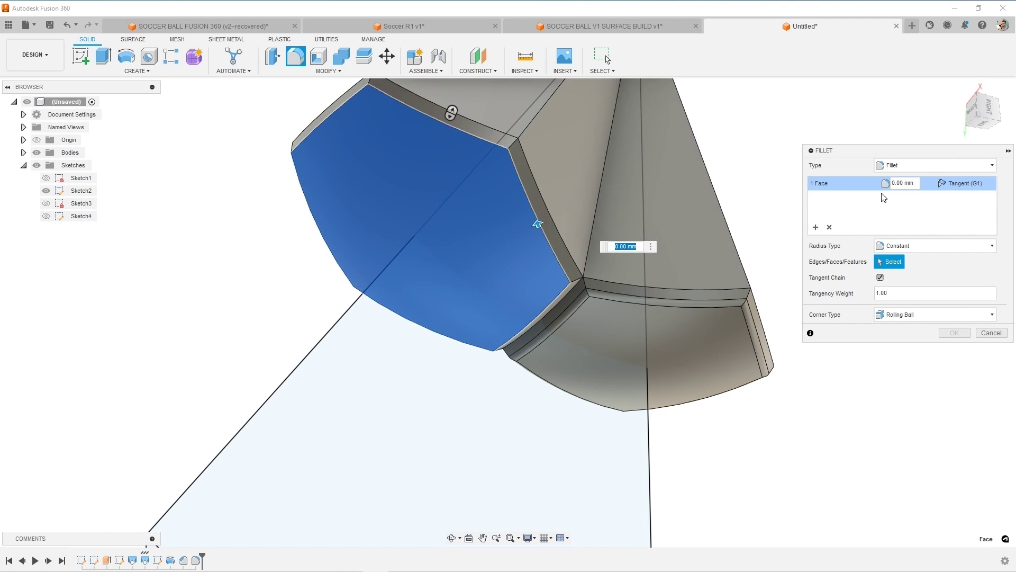
pyautogui.doubleClick(901, 183)
pyautogui.write('1')
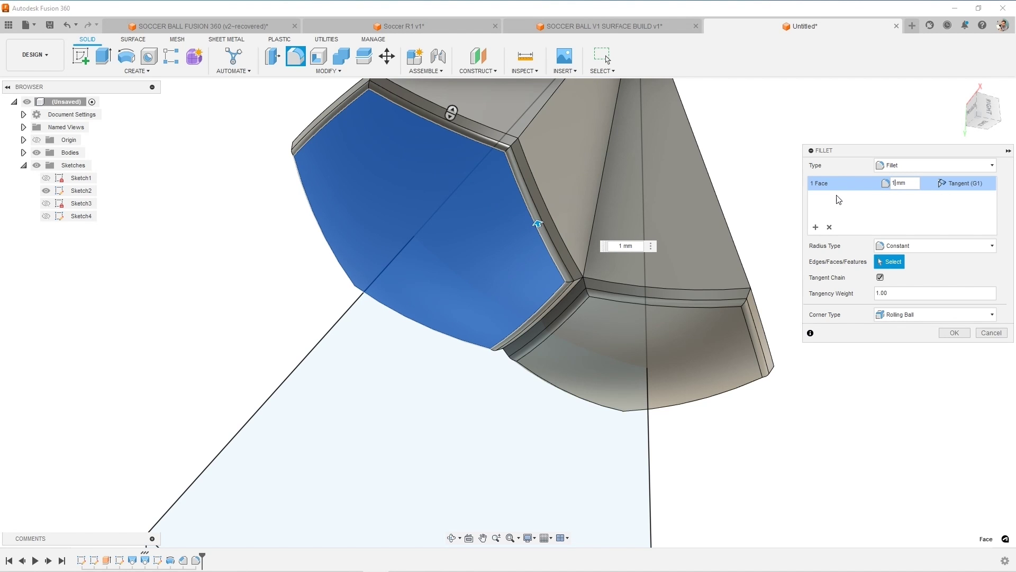
pyautogui.click(955, 332)
pyautogui.keyDown('shift'); pyautogui.moveTo(753, 240); pyautogui.dragTo(769, 256, button='middle'); pyautogui.keyUp('shift')
pyautogui.scroll(4, 741, 267)
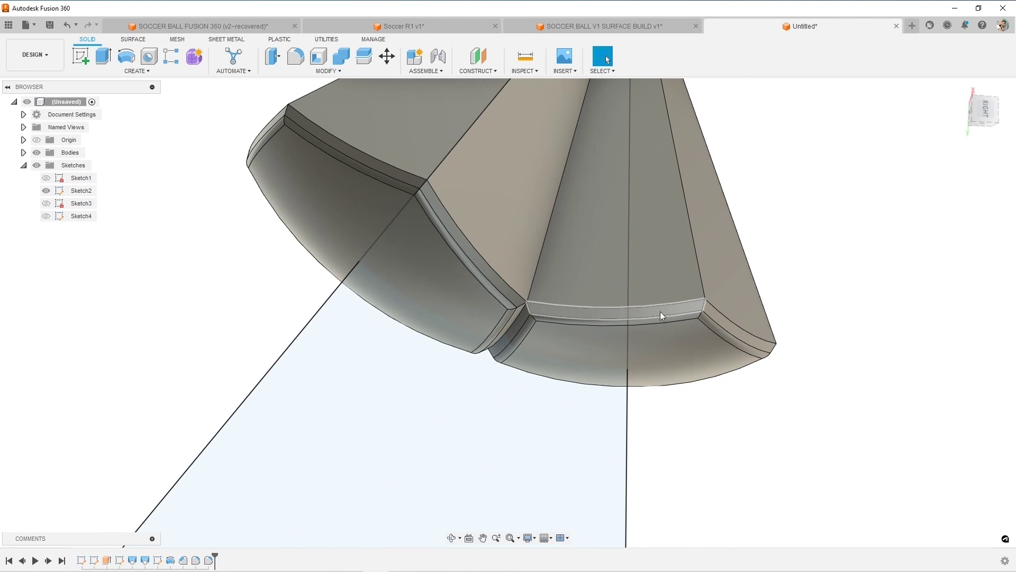
pyautogui.scroll(-2, 813, 233)
pyautogui.scroll(-3, 794, 251)
pyautogui.scroll(-1, 742, 301)
pyautogui.scroll(2, 735, 299)
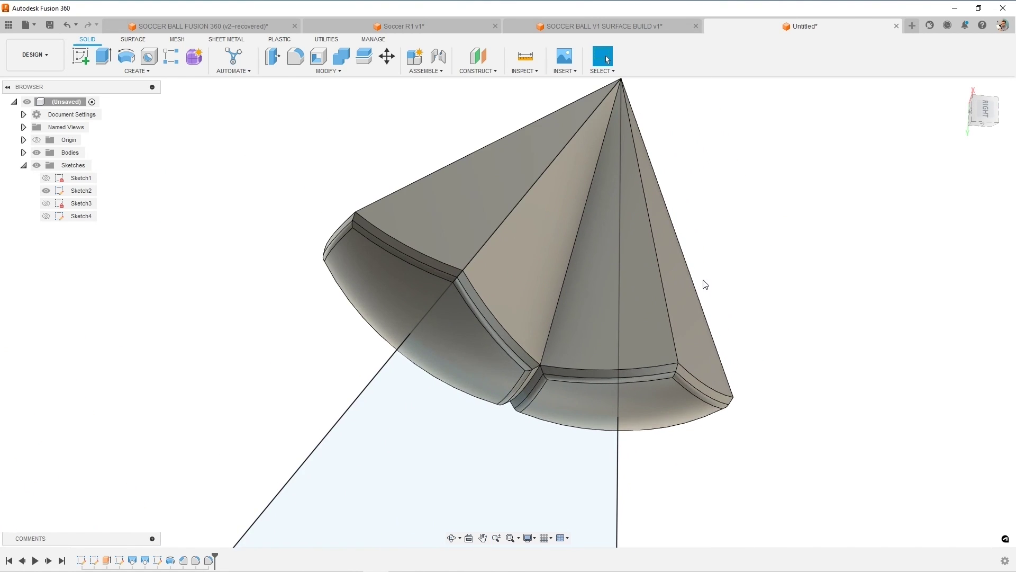
pyautogui.moveTo(694, 288)
pyautogui.keyDown('shift'); pyautogui.mouseDown(button='middle')
pyautogui.moveTo(676, 295)
pyautogui.moveTo(675, 340)
pyautogui.moveTo(694, 261)
pyautogui.moveTo(680, 284)
pyautogui.moveTo(696, 293)
pyautogui.moveTo(686, 292)
pyautogui.mouseUp(button='middle'); pyautogui.keyUp('shift')
pyautogui.scroll(-2, 705, 303)
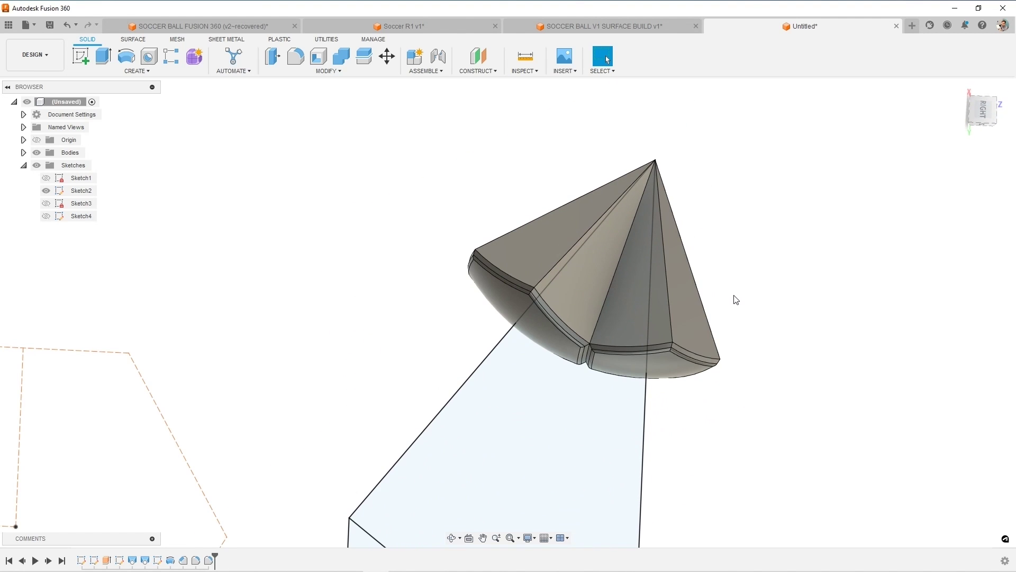
# Step: Apply Enamel Glossy (Black) paint to the right wedge body
pyautogui.press('a')
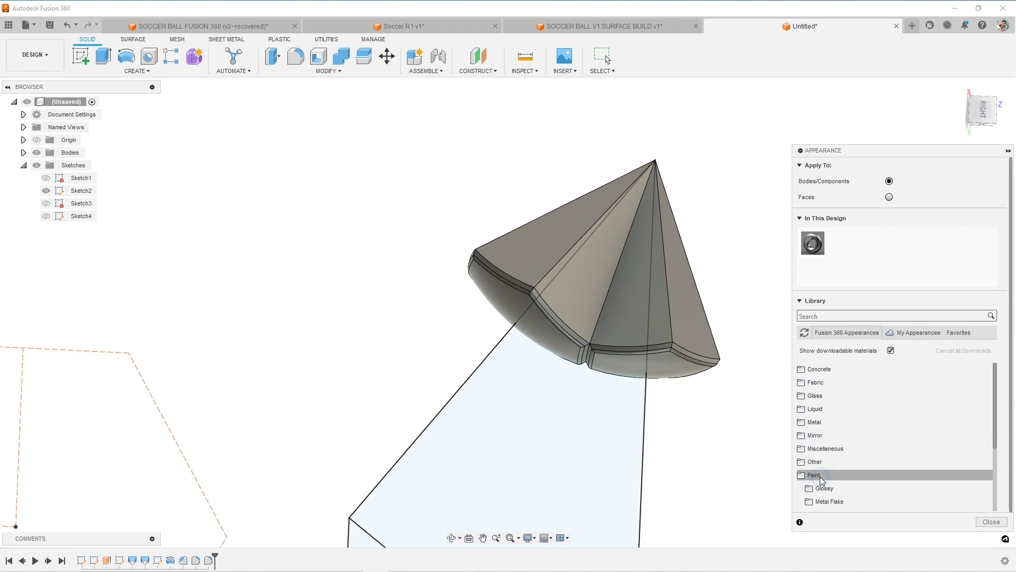
pyautogui.scroll(-2, 822, 473)
pyautogui.click(826, 408)
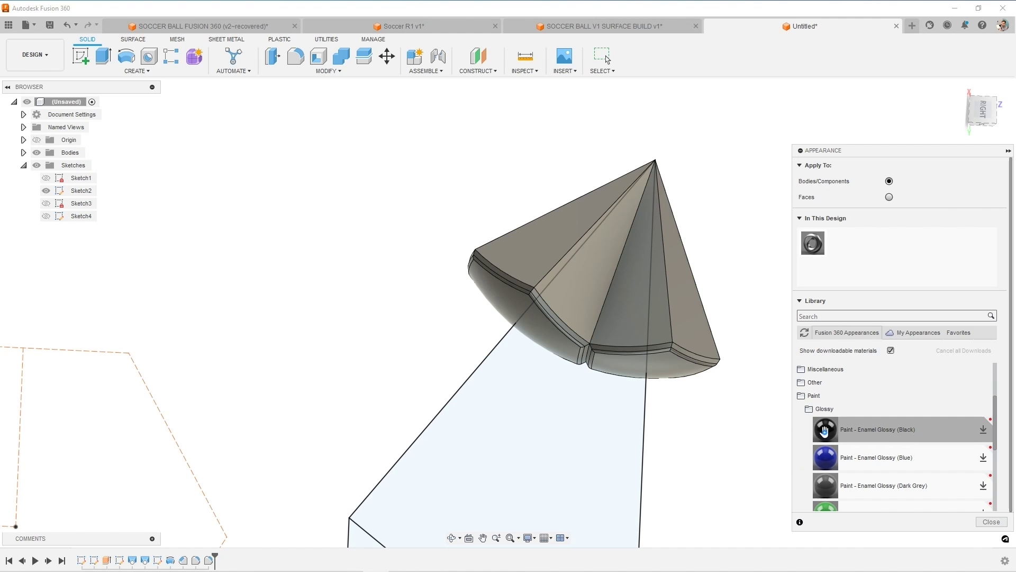
pyautogui.moveTo(825, 431); pyautogui.dragTo(689, 348)
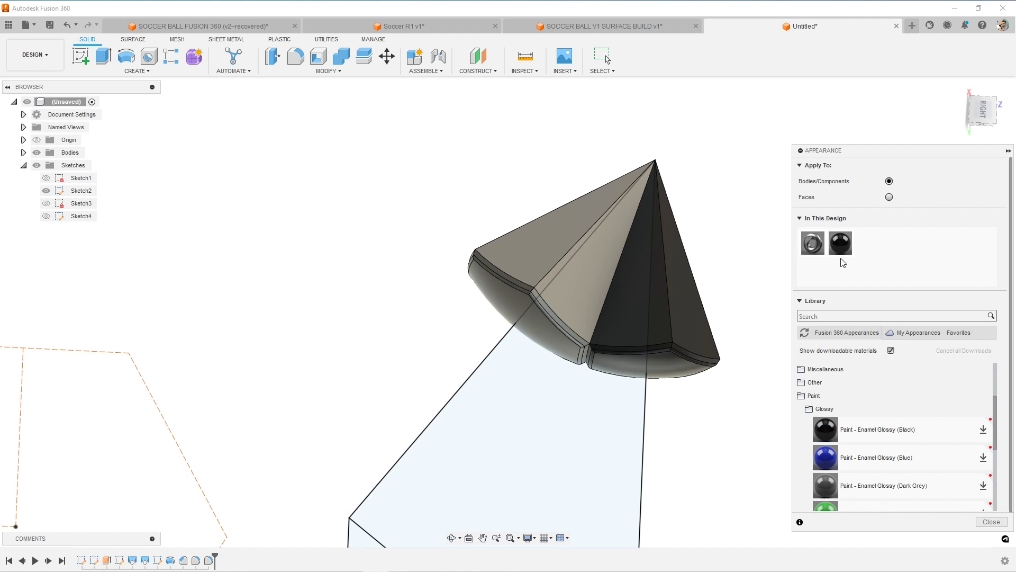
# Step: Apply Enamel Glossy (White) paint to the left wedge body and close the appearance library
pyautogui.scroll(-5, 846, 470)
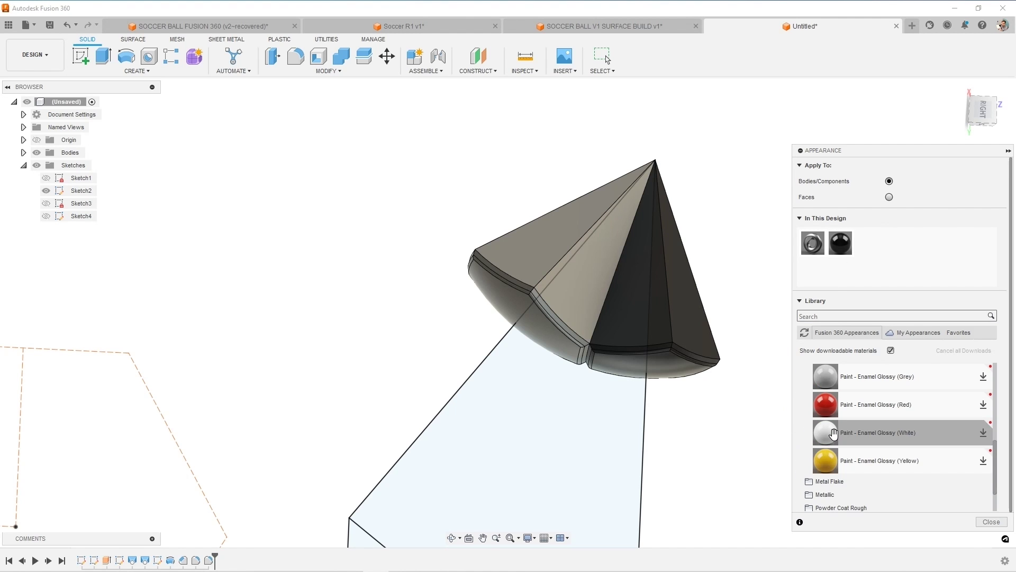
pyautogui.moveTo(833, 434); pyautogui.dragTo(554, 288)
pyautogui.moveTo(701, 294); pyautogui.dragTo(609, 318, button='middle')
pyautogui.scroll(2, 625, 338)
pyautogui.click(615, 332)
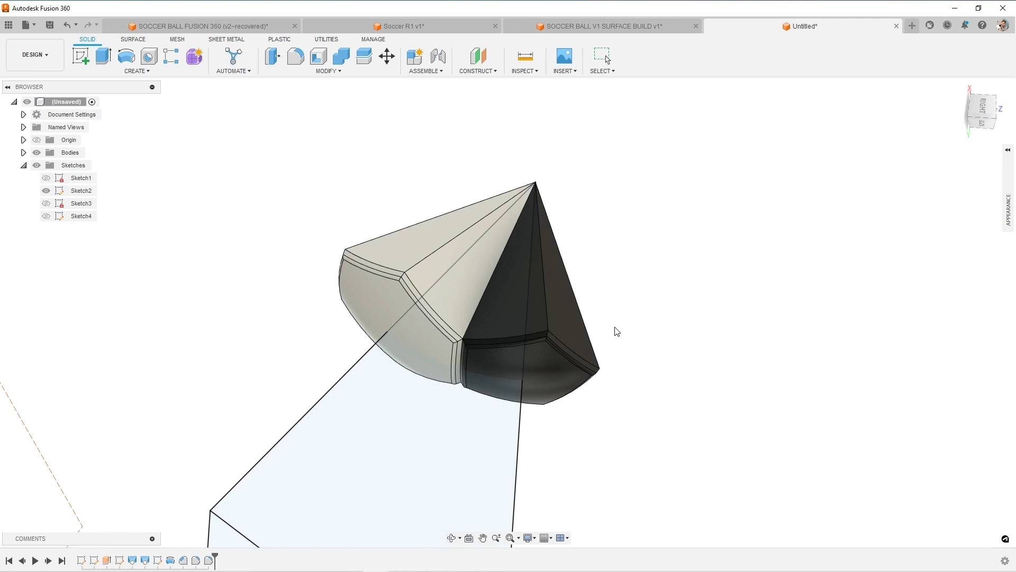
pyautogui.moveTo(617, 331)
pyautogui.keyDown('shift'); pyautogui.mouseDown(button='middle')
pyautogui.moveTo(673, 332)
pyautogui.moveTo(611, 315)
pyautogui.moveTo(613, 337)
pyautogui.mouseUp(button='middle'); pyautogui.keyUp('shift')
pyautogui.scroll(-3, 613, 337)
# Step: Start a circular pattern of the white hexagon panel around the sketch line axis
pyautogui.scroll(1, 577, 395)
pyautogui.write('s')
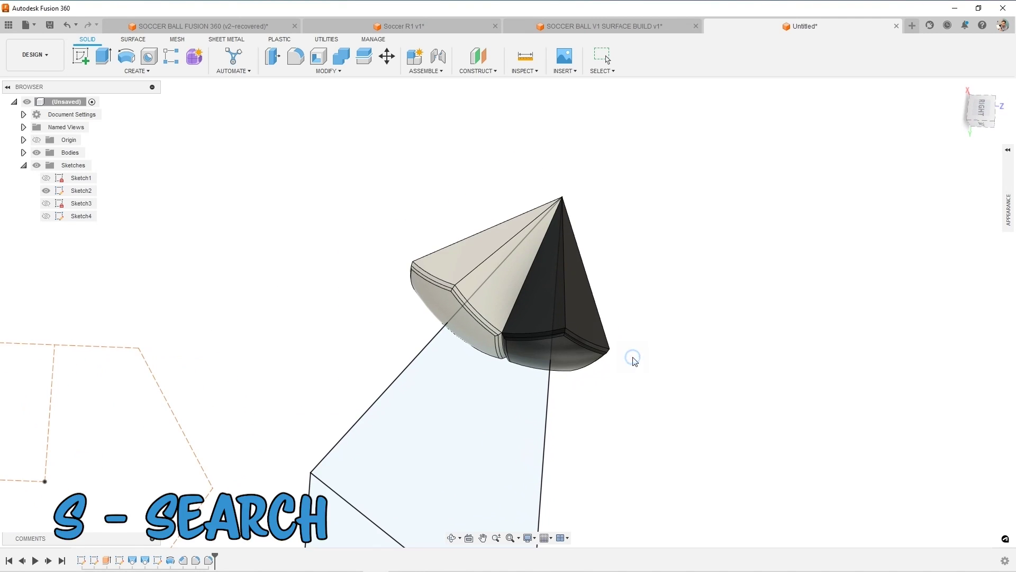
pyautogui.write('circ')
pyautogui.press('Return')
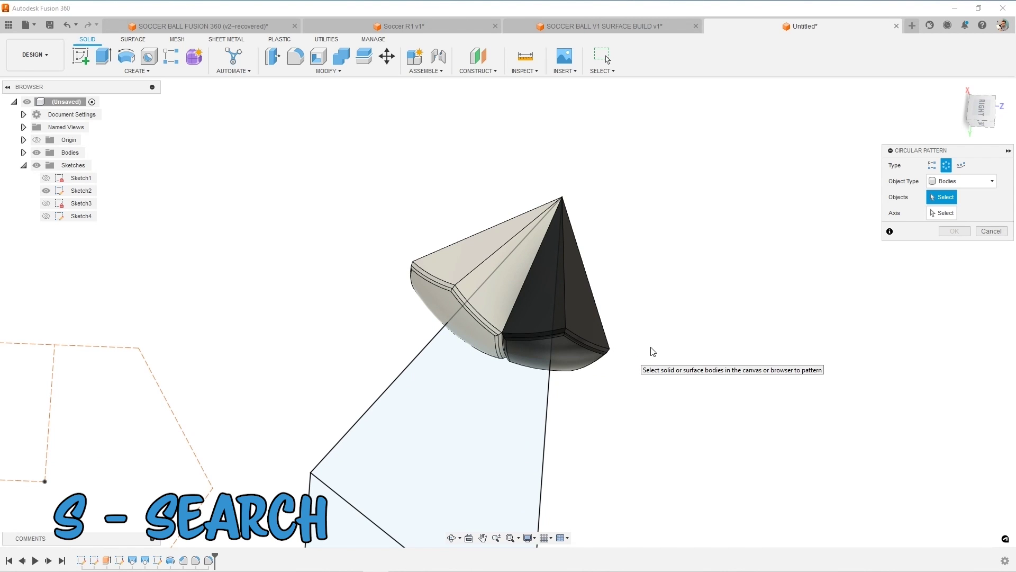
pyautogui.click(481, 281)
pyautogui.keyDown('shift'); pyautogui.moveTo(737, 332); pyautogui.dragTo(784, 308, button='middle'); pyautogui.keyUp('shift')
pyautogui.click(935, 214)
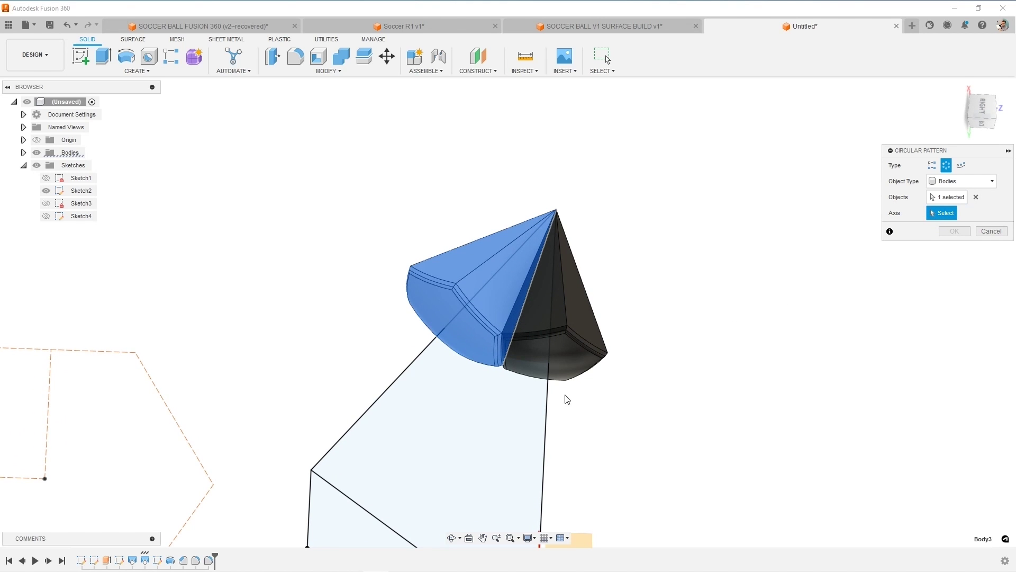
pyautogui.click(546, 419)
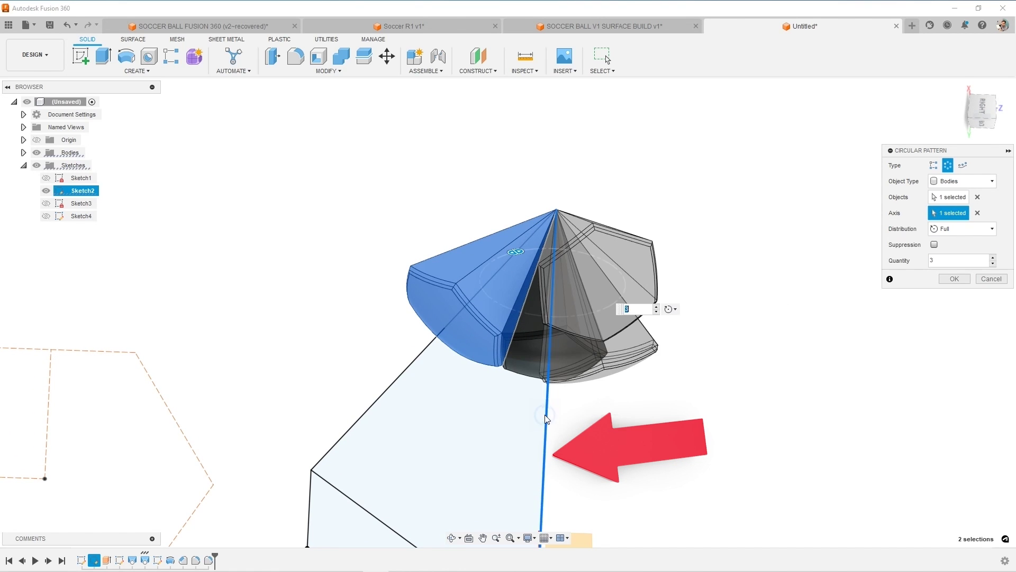
# Step: Set the pattern quantity to 5 and confirm the ring of hexagons
pyautogui.moveTo(629, 399)
pyautogui.keyDown('shift'); pyautogui.mouseDown(button='middle')
pyautogui.moveTo(632, 359)
pyautogui.moveTo(632, 393)
pyautogui.mouseUp(button='middle'); pyautogui.keyUp('shift')
pyautogui.click(993, 258)
pyautogui.click(993, 258)
pyautogui.keyDown('shift'); pyautogui.moveTo(754, 375); pyautogui.dragTo(592, 316, button='middle'); pyautogui.keyUp('shift')
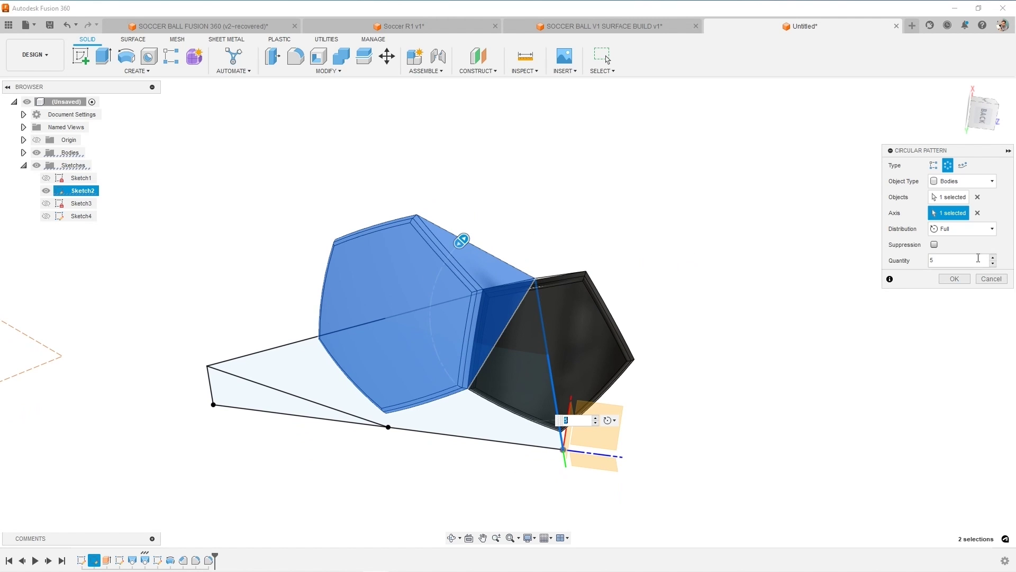
pyautogui.click(954, 279)
pyautogui.scroll(-3, 693, 290)
pyautogui.moveTo(693, 291)
pyautogui.keyDown('shift'); pyautogui.mouseDown(button='middle')
pyautogui.moveTo(710, 291)
pyautogui.moveTo(698, 308)
pyautogui.mouseUp(button='middle'); pyautogui.keyUp('shift')
pyautogui.scroll(4, 612, 312)
pyautogui.scroll(-4, 573, 287)
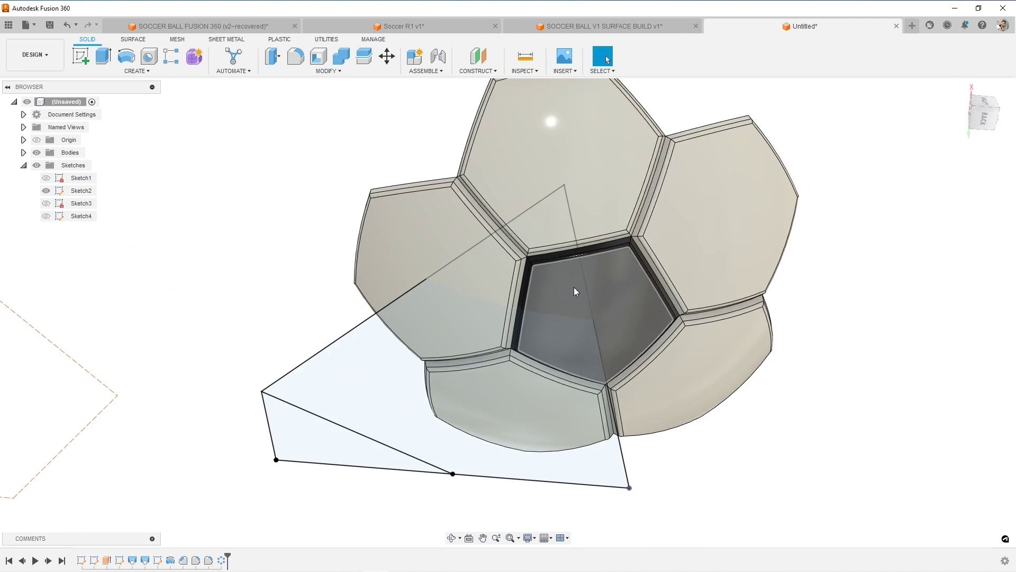
pyautogui.moveTo(591, 269)
pyautogui.keyDown('shift'); pyautogui.mouseDown(button='middle')
pyautogui.moveTo(587, 335)
pyautogui.moveTo(507, 361)
pyautogui.moveTo(665, 372)
pyautogui.mouseUp(button='middle'); pyautogui.keyUp('shift')
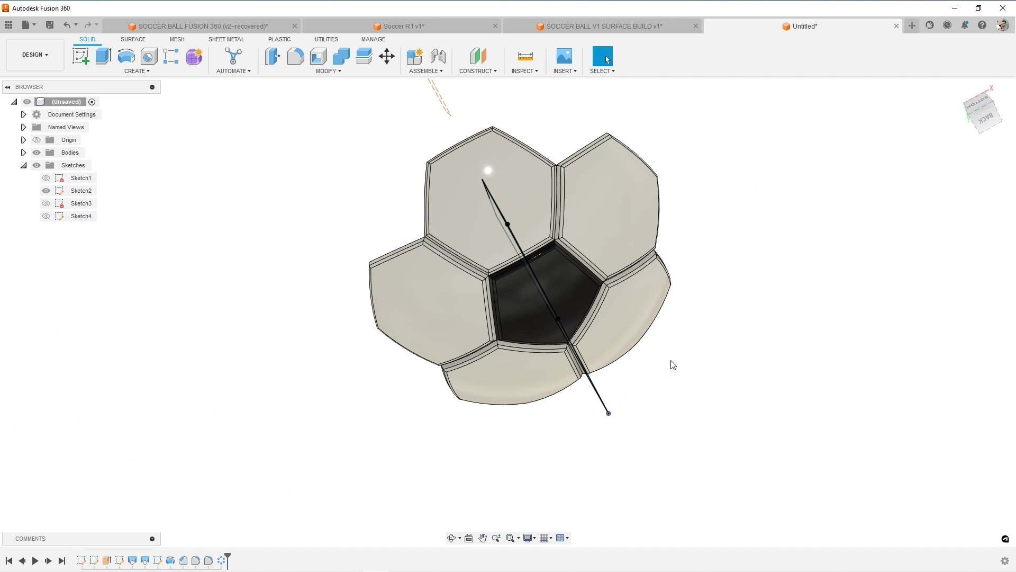
# Step: Repeat Circular Pattern on the left hexagon panel, using the sketch line as axis
pyautogui.rightClick(702, 364)
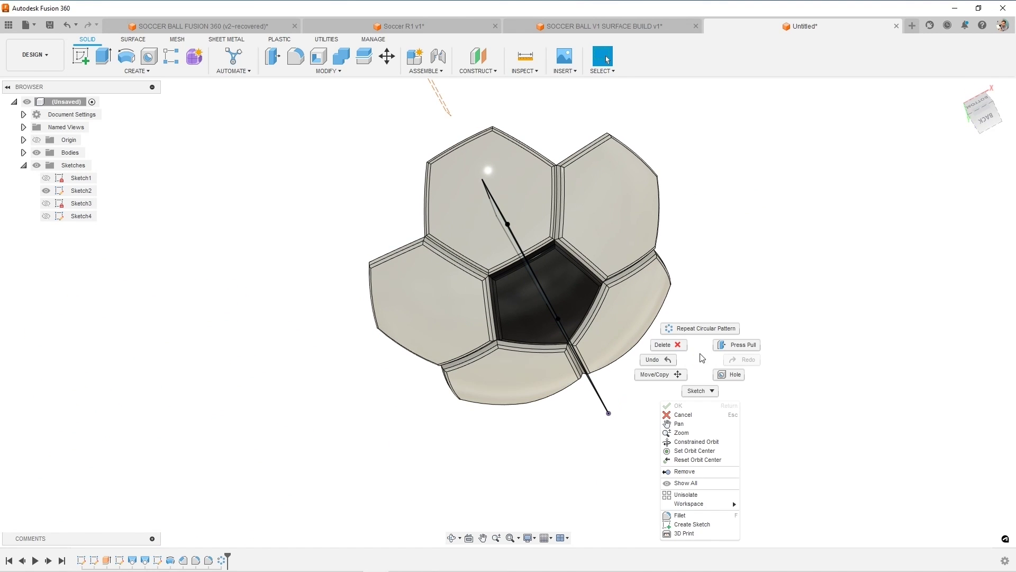
pyautogui.click(698, 325)
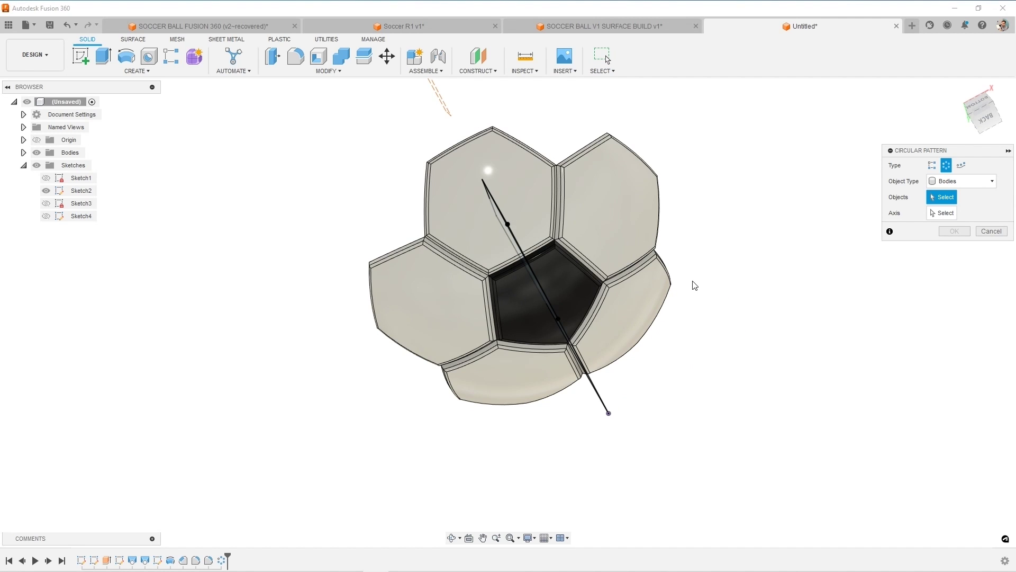
pyautogui.click(444, 288)
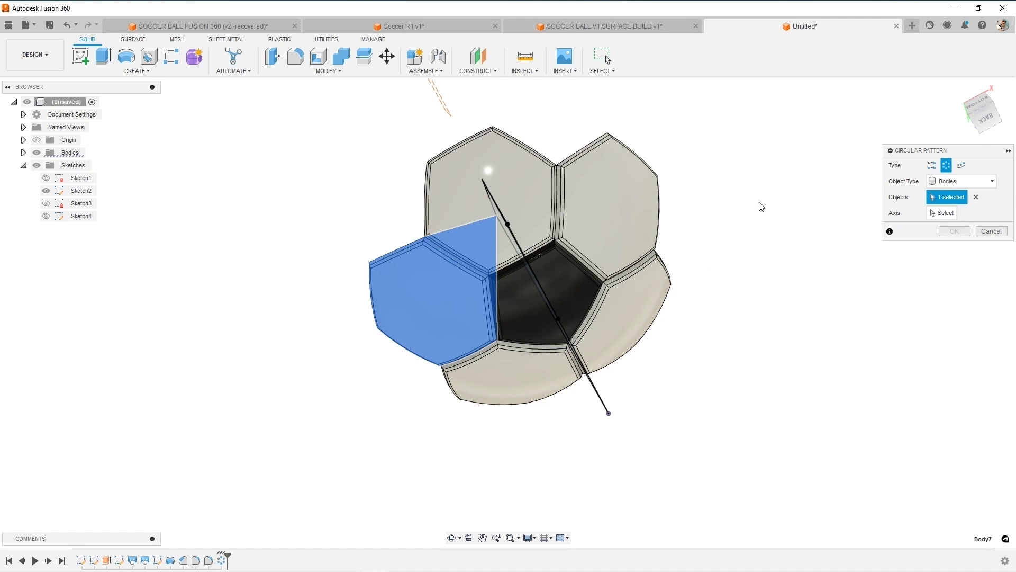
pyautogui.click(945, 212)
pyautogui.keyDown('shift'); pyautogui.moveTo(740, 200); pyautogui.dragTo(639, 221, button='middle'); pyautogui.keyUp('shift')
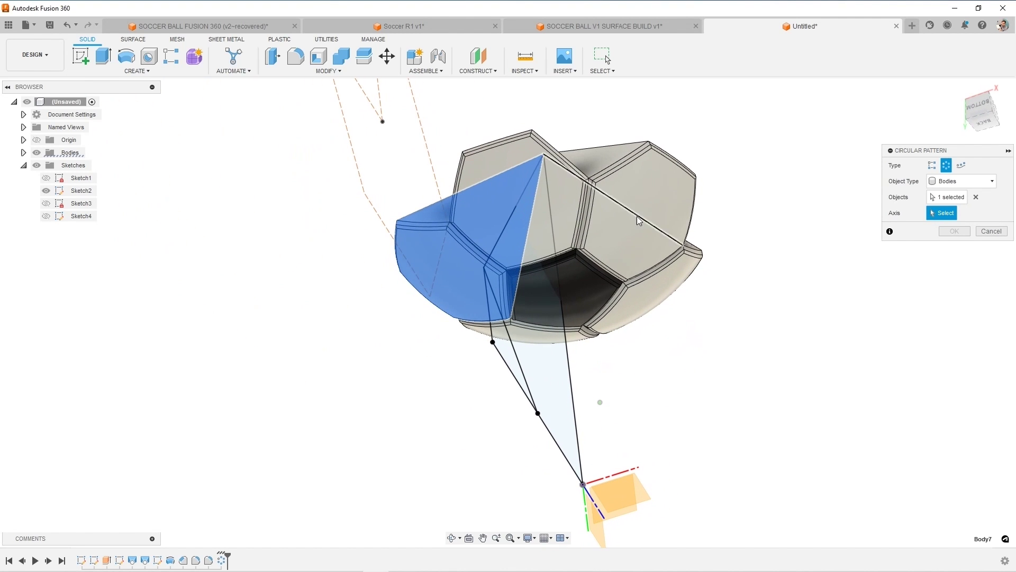
pyautogui.click(504, 225)
pyautogui.keyDown('shift'); pyautogui.moveTo(552, 229); pyautogui.dragTo(483, 145, button='middle'); pyautogui.keyUp('shift')
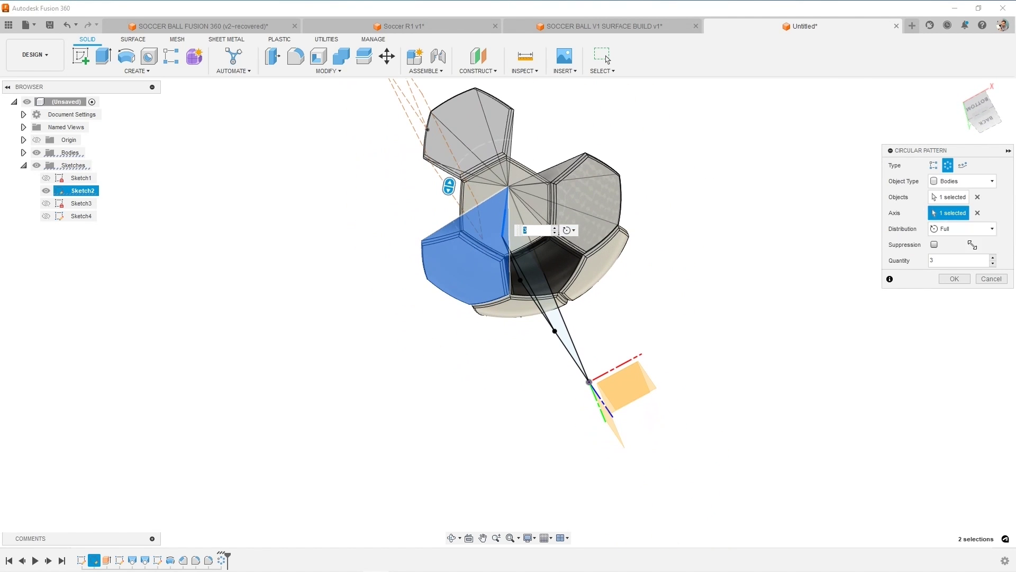
# Step: Set the quantity to 3, enable Suppression, and confirm the pattern
pyautogui.click(993, 257)
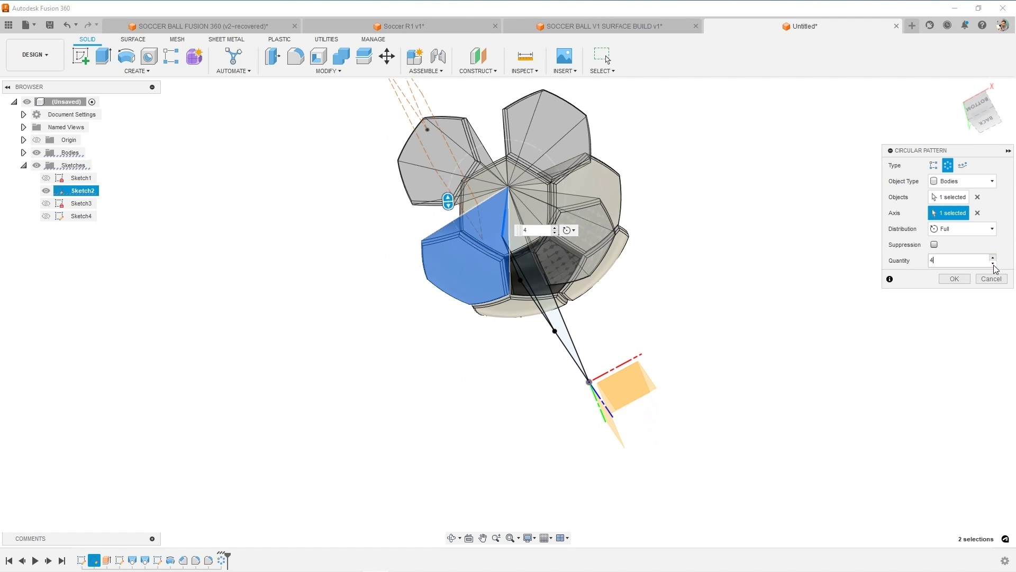
pyautogui.click(993, 264)
pyautogui.click(994, 264)
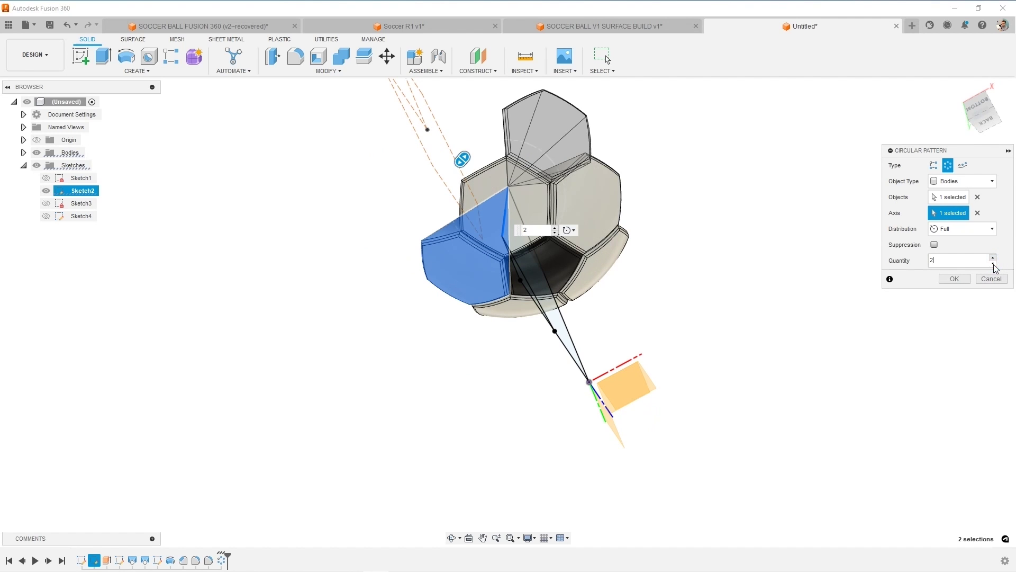
pyautogui.keyDown('shift'); pyautogui.moveTo(741, 226); pyautogui.dragTo(692, 210, button='middle'); pyautogui.keyUp('shift')
pyautogui.click(993, 257)
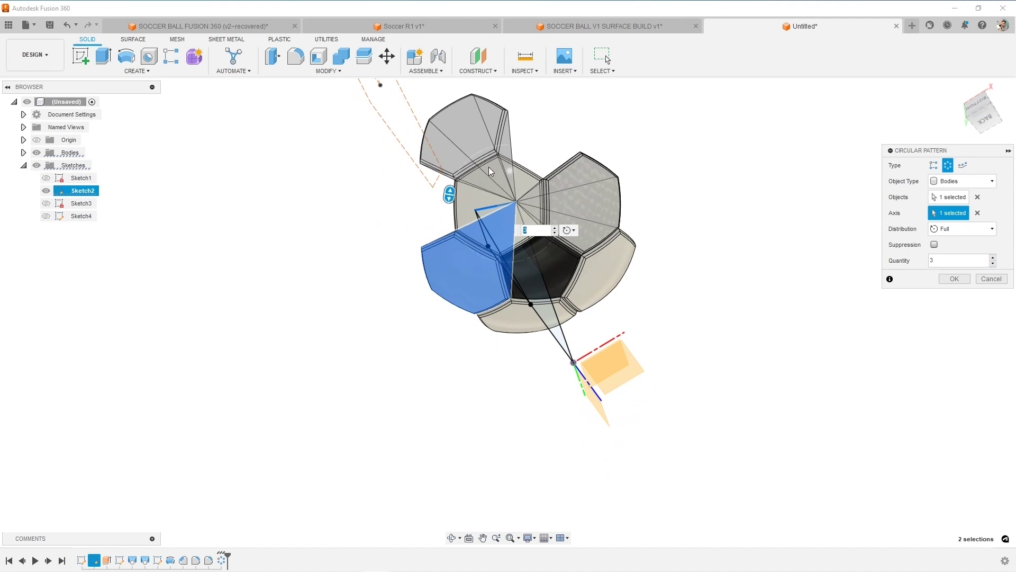
pyautogui.scroll(2, 488, 167)
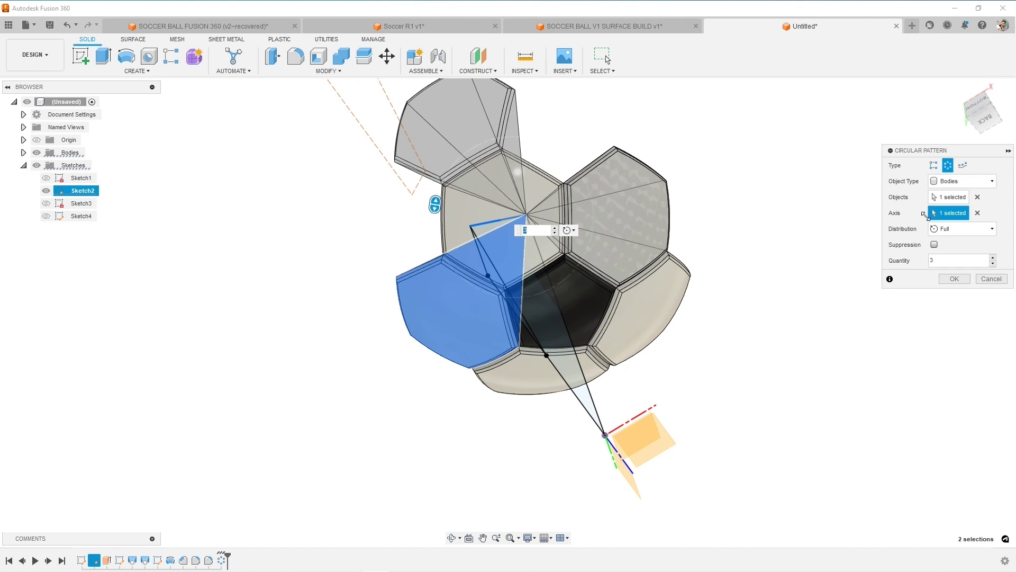
pyautogui.click(933, 246)
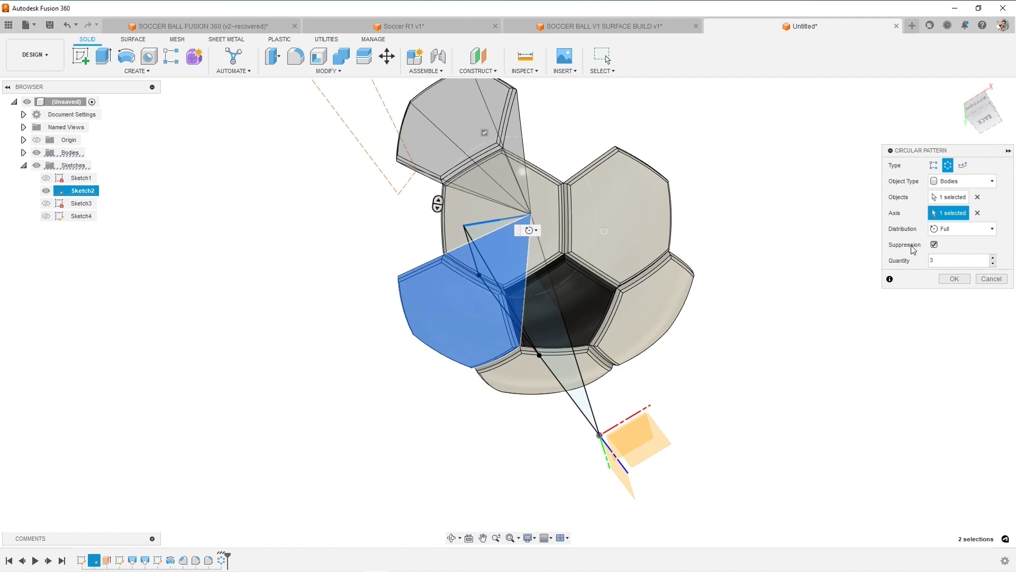
pyautogui.click(954, 278)
pyautogui.moveTo(688, 254)
pyautogui.keyDown('shift'); pyautogui.mouseDown(button='middle')
pyautogui.moveTo(583, 212)
pyautogui.moveTo(551, 245)
pyautogui.moveTo(621, 202)
pyautogui.mouseUp(button='middle'); pyautogui.keyUp('shift')
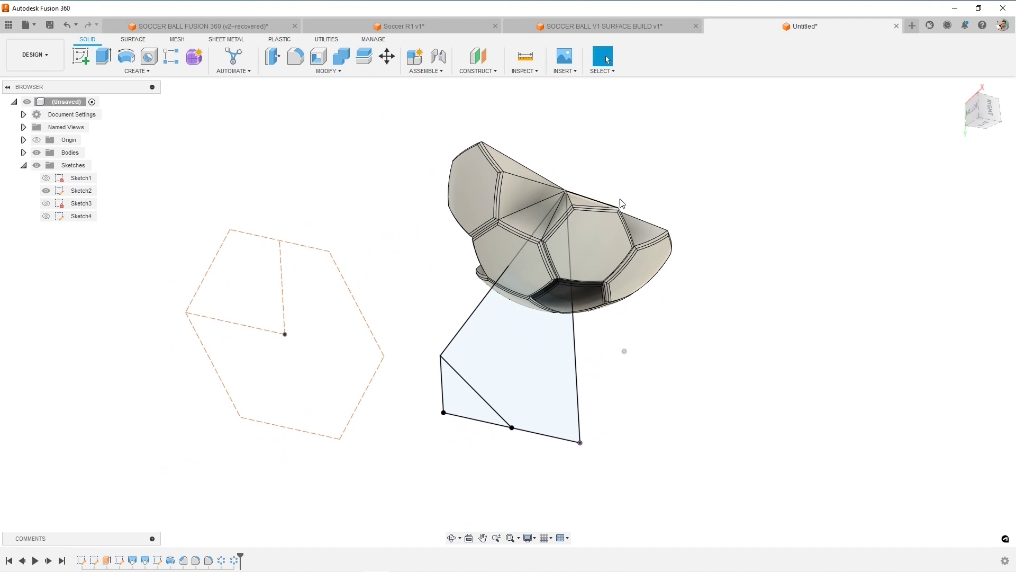
# Step: Repeat Circular Pattern on the upper-left panel around the vertical sketch line
pyautogui.rightClick(671, 181)
pyautogui.click(660, 141)
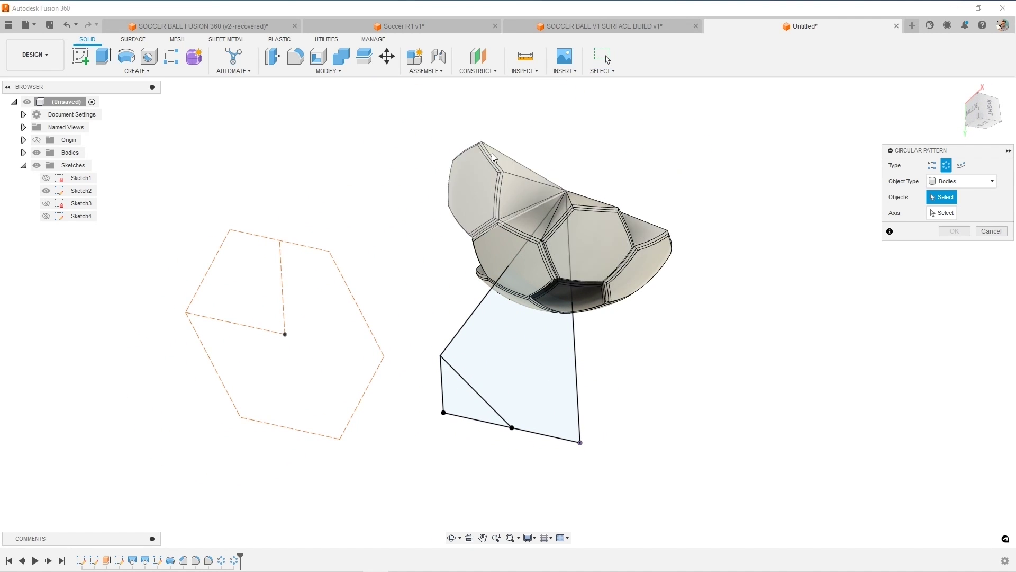
pyautogui.click(510, 166)
pyautogui.click(952, 215)
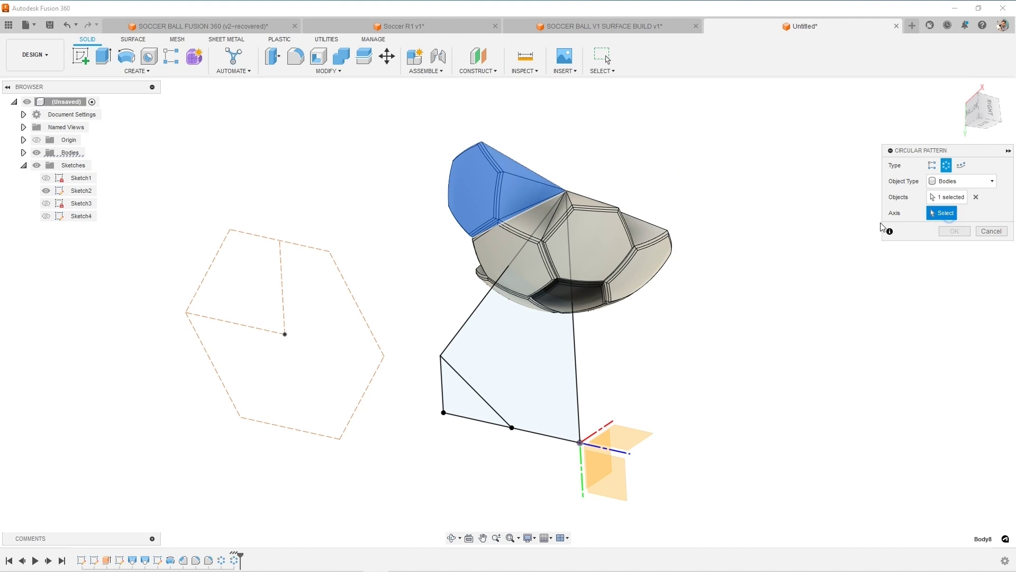
pyautogui.click(575, 342)
# Step: Set the quantity to 5 and confirm the half-ball pattern
pyautogui.click(994, 259)
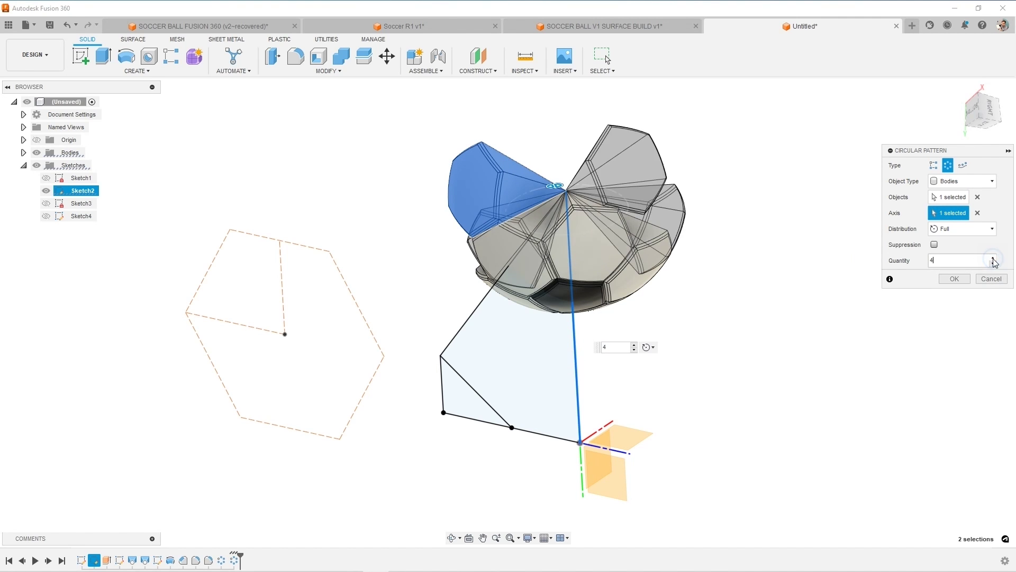
pyautogui.click(993, 259)
pyautogui.moveTo(856, 268)
pyautogui.keyDown('shift'); pyautogui.mouseDown(button='middle')
pyautogui.moveTo(851, 207)
pyautogui.moveTo(827, 297)
pyautogui.moveTo(902, 256)
pyautogui.mouseUp(button='middle'); pyautogui.keyUp('shift')
pyautogui.click(953, 279)
pyautogui.keyDown('shift'); pyautogui.moveTo(859, 283); pyautogui.dragTo(746, 248, button='middle'); pyautogui.keyUp('shift')
pyautogui.scroll(3, 567, 307)
pyautogui.scroll(-3, 568, 307)
pyautogui.keyDown('shift'); pyautogui.moveTo(567, 307); pyautogui.dragTo(574, 306, button='middle'); pyautogui.keyUp('shift')
pyautogui.scroll(2, 572, 303)
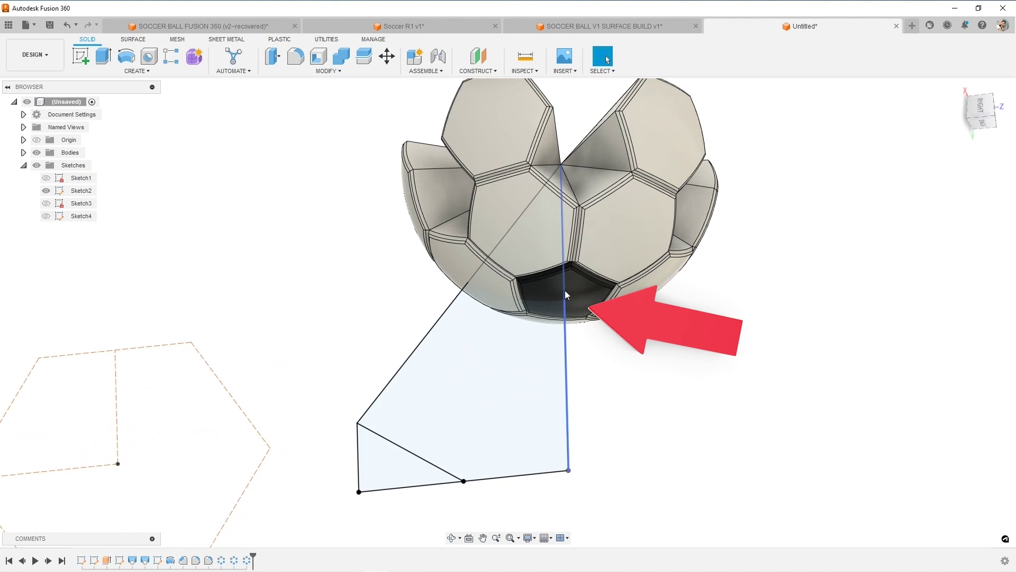
pyautogui.rightClick(641, 369)
# Step: Repeat Circular Pattern on the black pentagon around the slanted sketch line
pyautogui.click(639, 335)
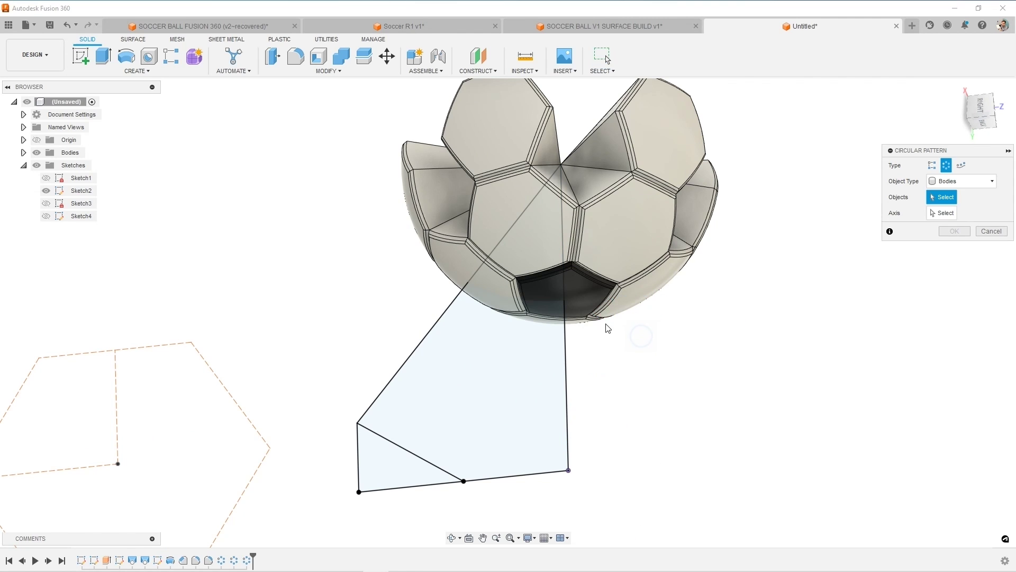
pyautogui.click(588, 300)
pyautogui.click(953, 214)
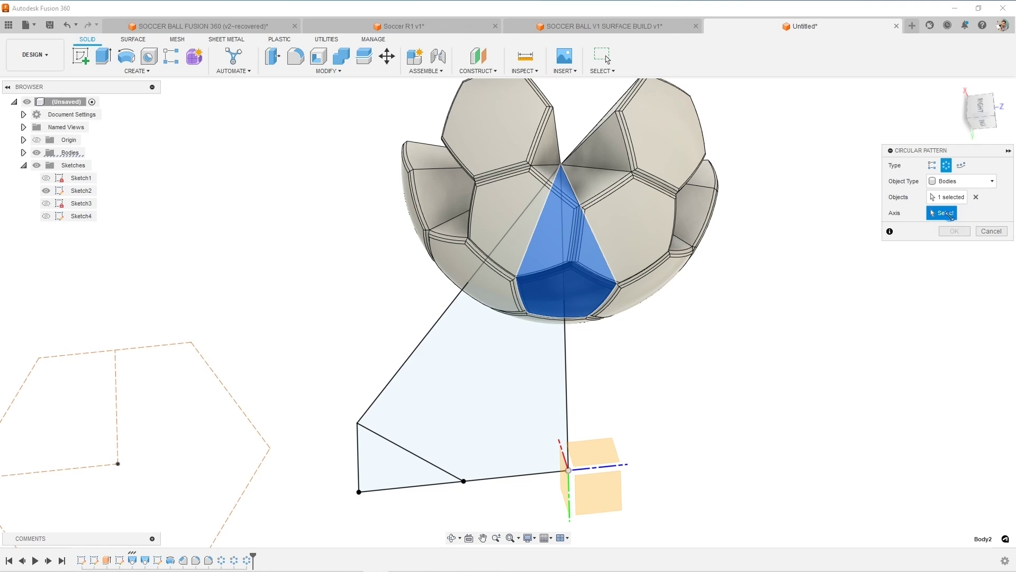
pyautogui.click(457, 300)
pyautogui.moveTo(458, 300)
pyautogui.keyDown('shift'); pyautogui.mouseDown(button='middle')
pyautogui.moveTo(521, 272)
pyautogui.moveTo(492, 281)
pyautogui.moveTo(479, 254)
pyautogui.moveTo(502, 224)
pyautogui.moveTo(457, 293)
pyautogui.moveTo(598, 319)
pyautogui.mouseUp(button='middle'); pyautogui.keyUp('shift')
# Step: Set the pentagon pattern quantity to 3 and confirm it
pyautogui.click(994, 259)
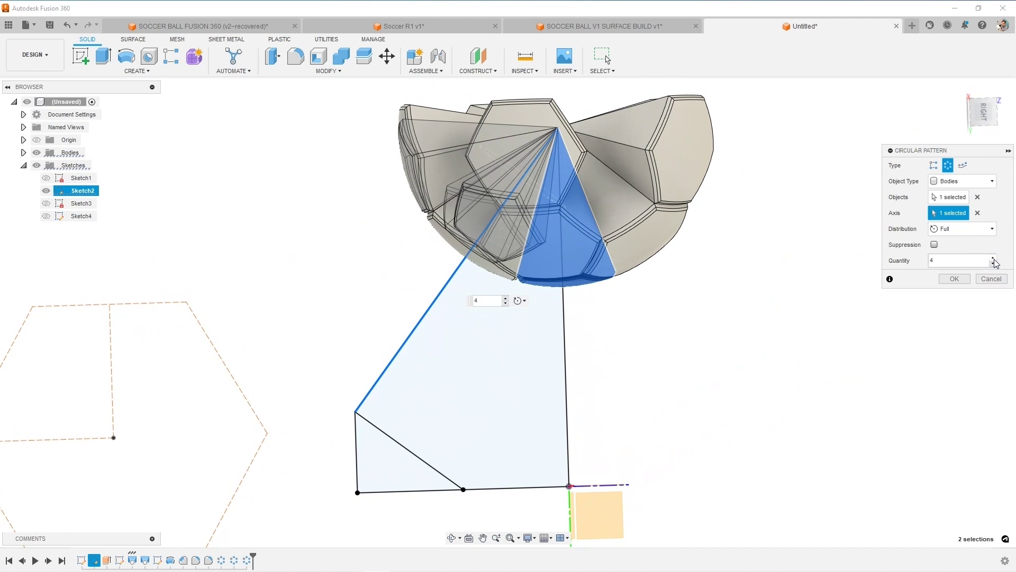
pyautogui.click(993, 258)
pyautogui.click(995, 263)
pyautogui.click(993, 263)
pyautogui.keyDown('shift'); pyautogui.moveTo(739, 286); pyautogui.dragTo(834, 287, button='middle'); pyautogui.keyUp('shift')
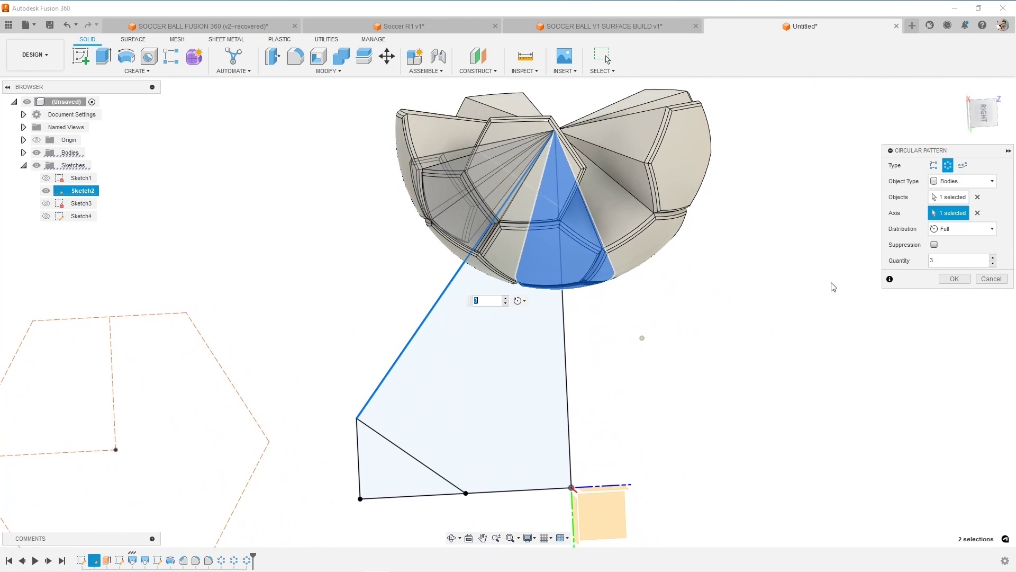
pyautogui.click(948, 282)
pyautogui.moveTo(662, 295)
pyautogui.keyDown('shift'); pyautogui.mouseDown(button='middle')
pyautogui.moveTo(732, 288)
pyautogui.moveTo(679, 307)
pyautogui.moveTo(689, 286)
pyautogui.moveTo(718, 307)
pyautogui.mouseUp(button='middle'); pyautogui.keyUp('shift')
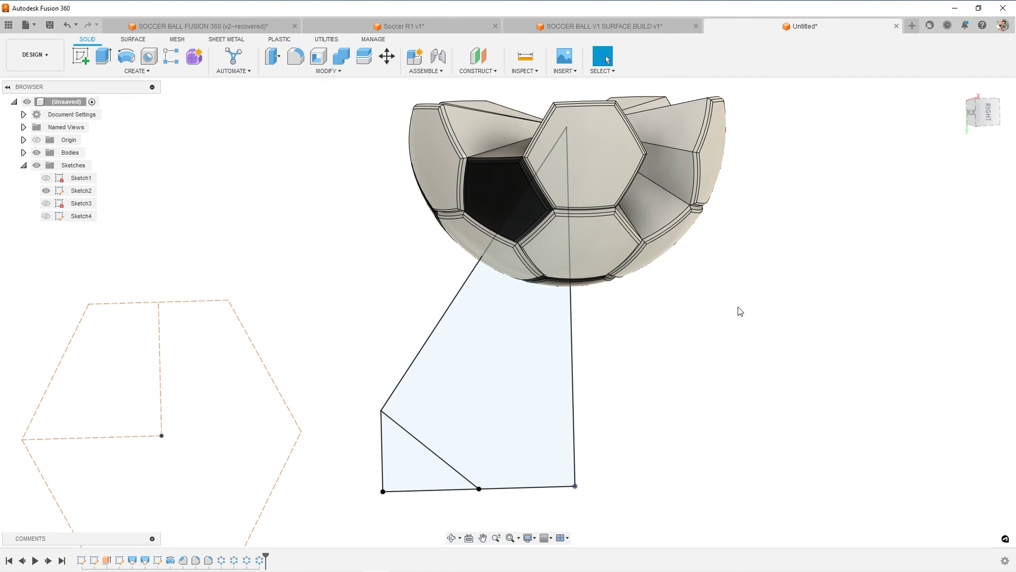
# Step: Repeat Circular Pattern on the black pentagon body around the sketch line axis
pyautogui.press('s')
pyautogui.press('Escape')
pyautogui.rightClick(739, 307)
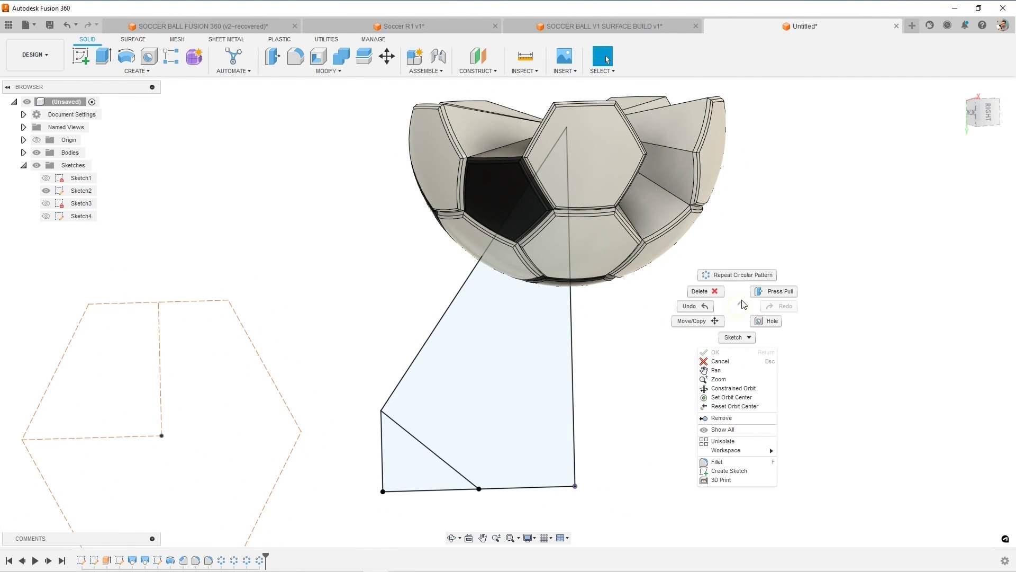
pyautogui.click(738, 274)
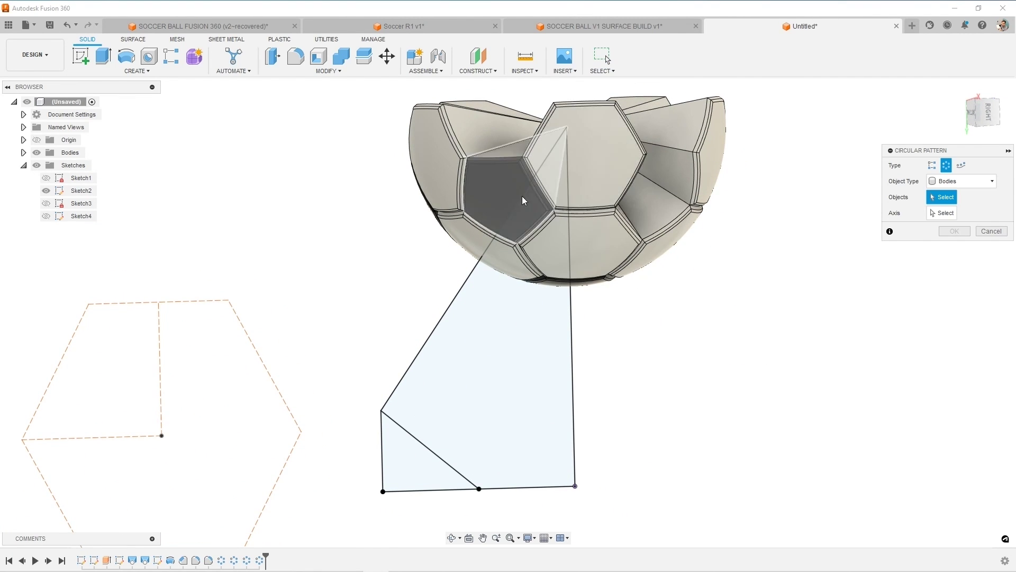
pyautogui.click(521, 200)
pyautogui.click(946, 213)
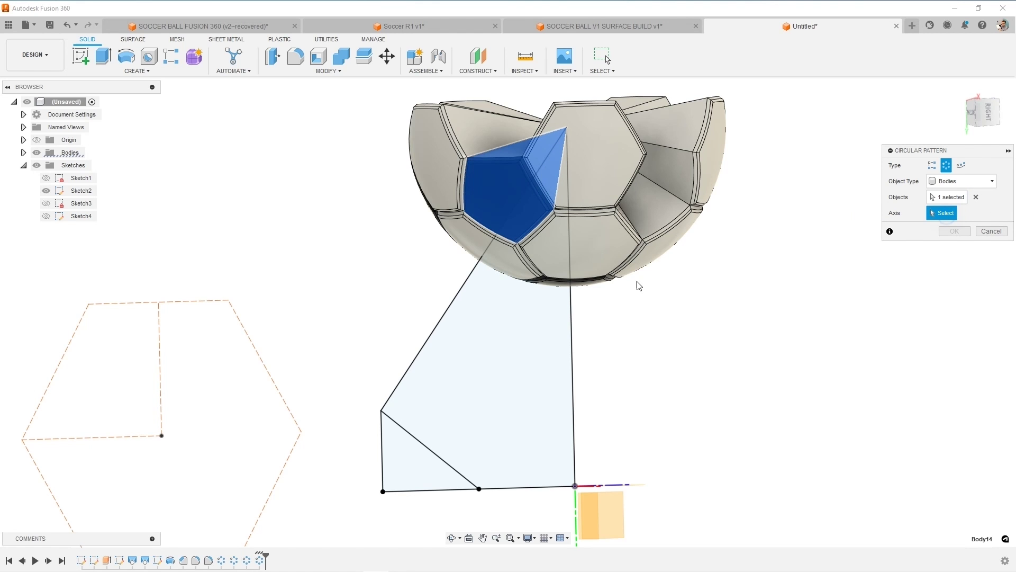
pyautogui.click(573, 316)
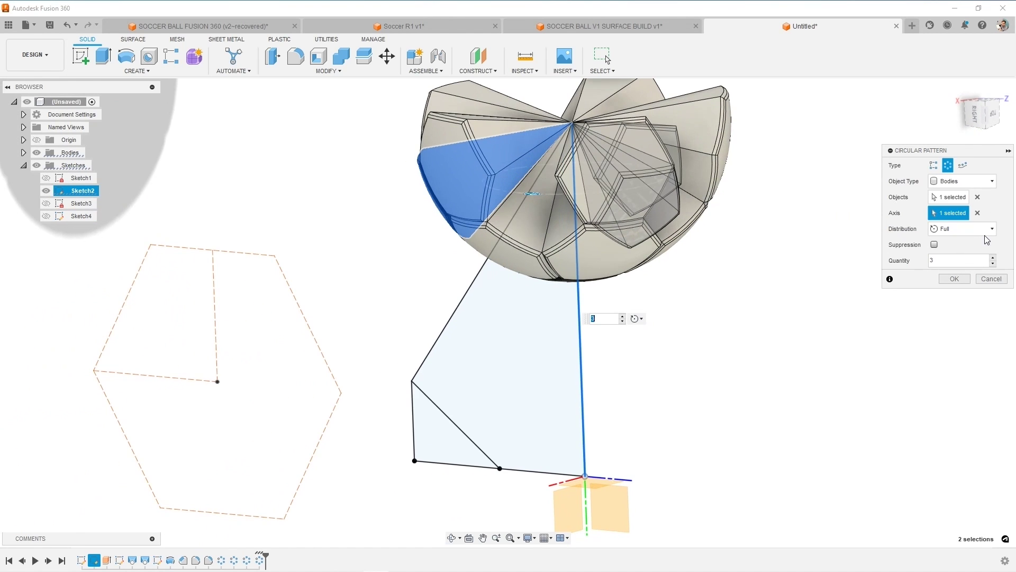
# Step: Raise the pattern quantity to 5 and enable Suppression
pyautogui.click(992, 258)
pyautogui.click(992, 258)
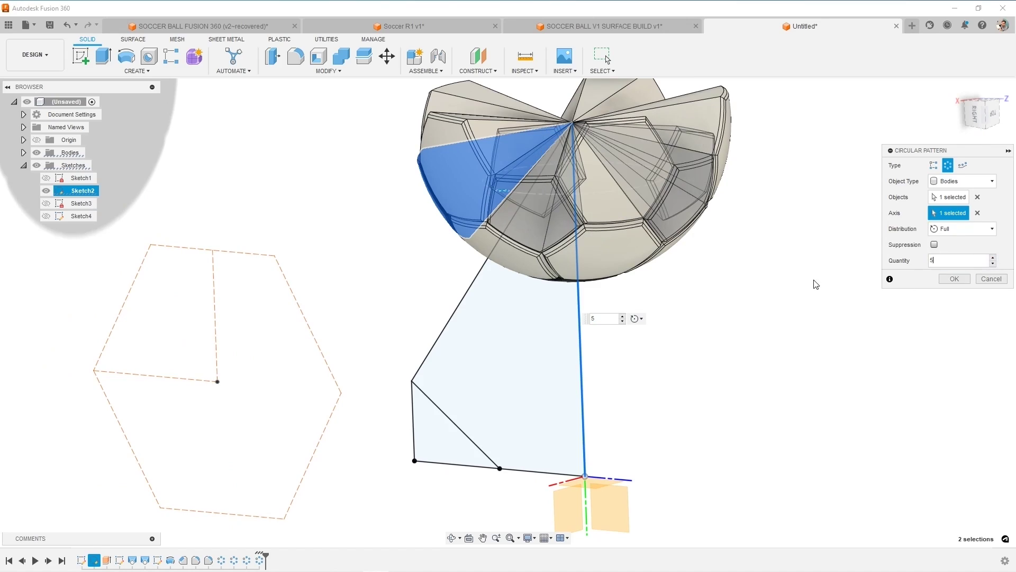
pyautogui.keyDown('shift'); pyautogui.moveTo(815, 284); pyautogui.dragTo(900, 284, button='middle'); pyautogui.keyUp('shift')
pyautogui.scroll(5, 520, 184)
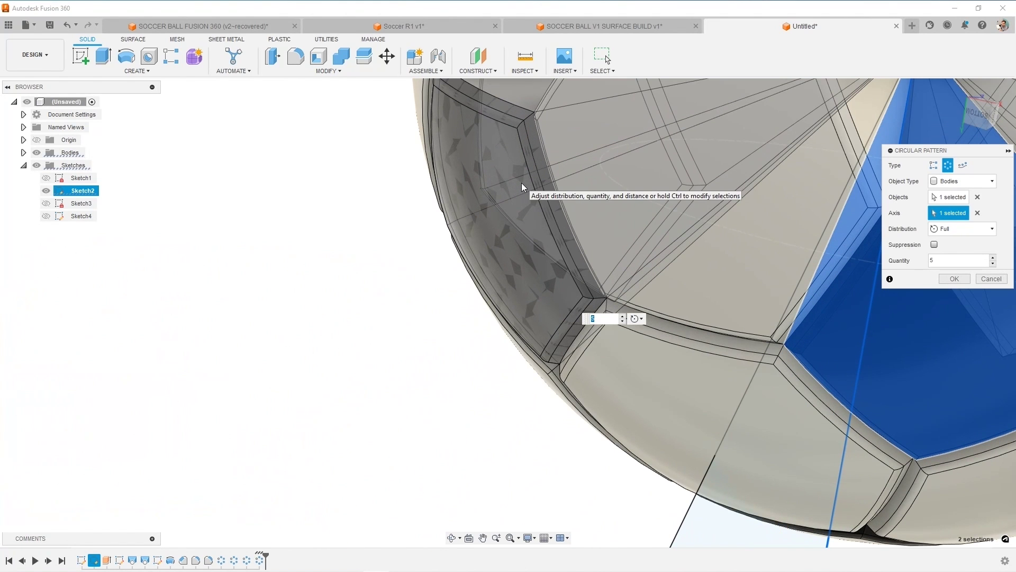
pyautogui.click(934, 245)
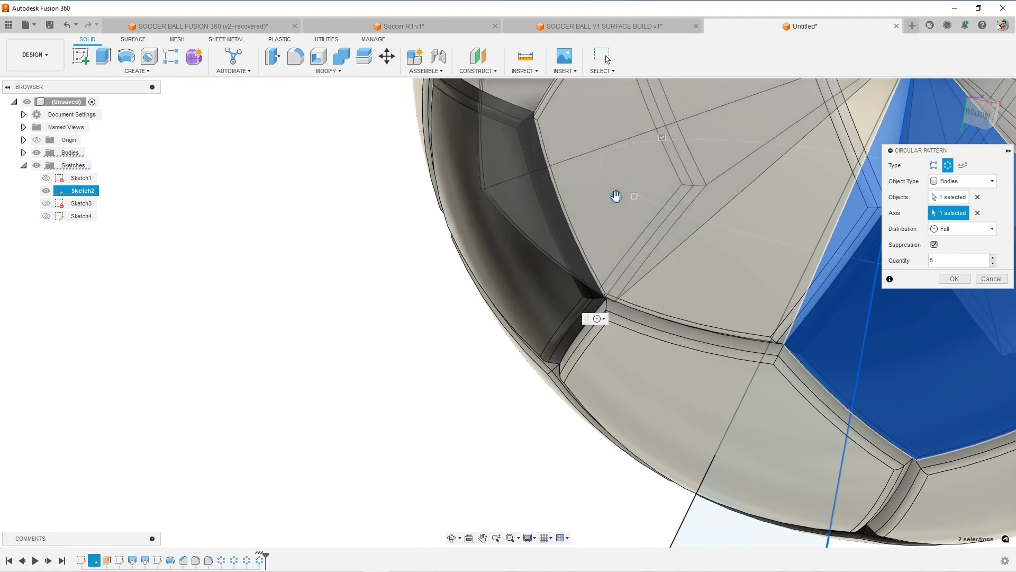
pyautogui.scroll(-8, 615, 195)
pyautogui.keyDown('shift'); pyautogui.moveTo(668, 220); pyautogui.dragTo(704, 374, button='middle'); pyautogui.keyUp('shift')
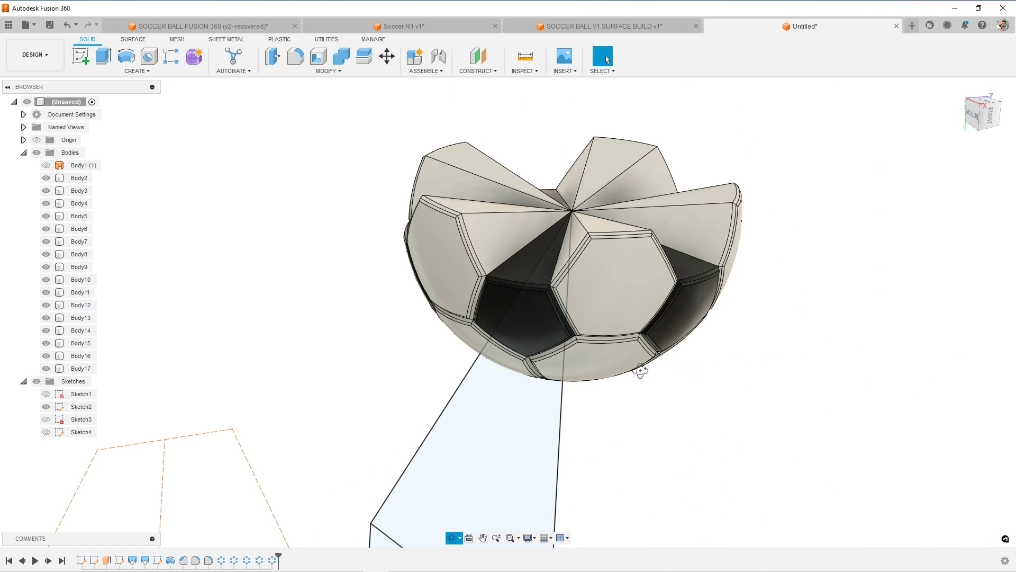
pyautogui.keyDown('shift'); pyautogui.moveTo(641, 370); pyautogui.dragTo(634, 382, button='middle'); pyautogui.keyUp('shift')
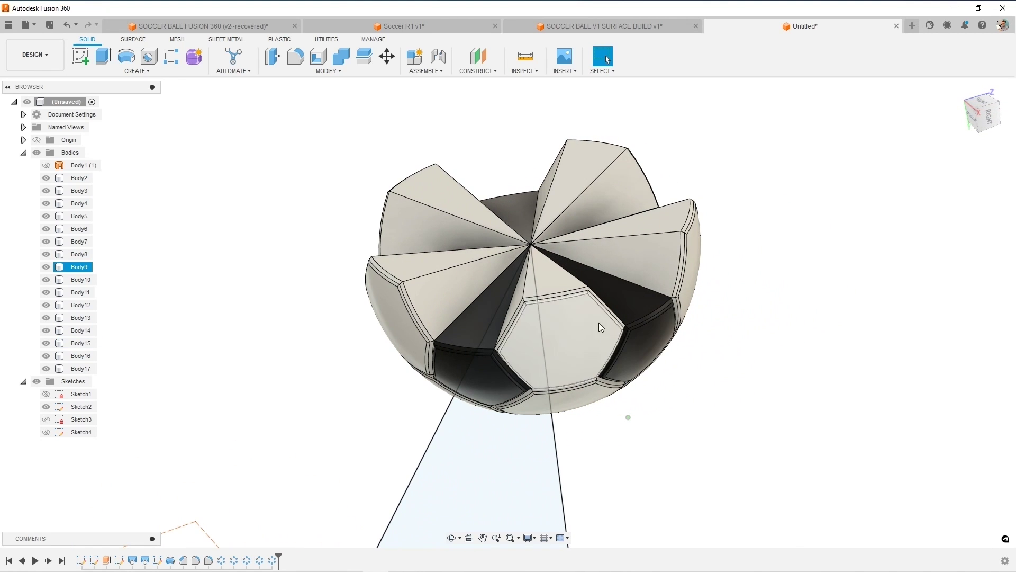
pyautogui.keyDown('shift'); pyautogui.moveTo(558, 285); pyautogui.dragTo(471, 259, button='middle'); pyautogui.keyUp('shift')
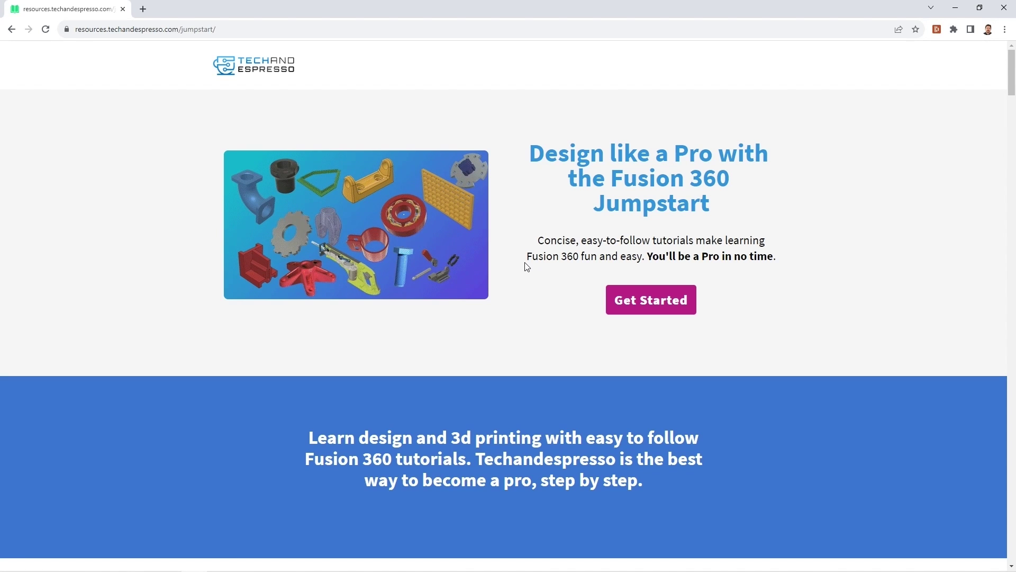
pyautogui.scroll(-3, 526, 266)
pyautogui.scroll(-15, 526, 264)
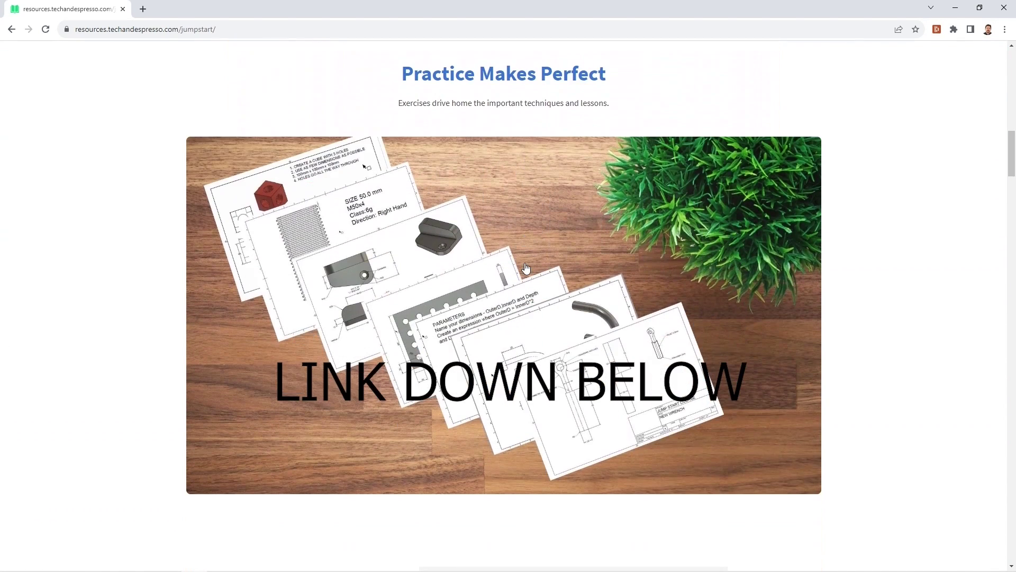
pyautogui.scroll(-7, 525, 268)
pyautogui.scroll(-11, 525, 267)
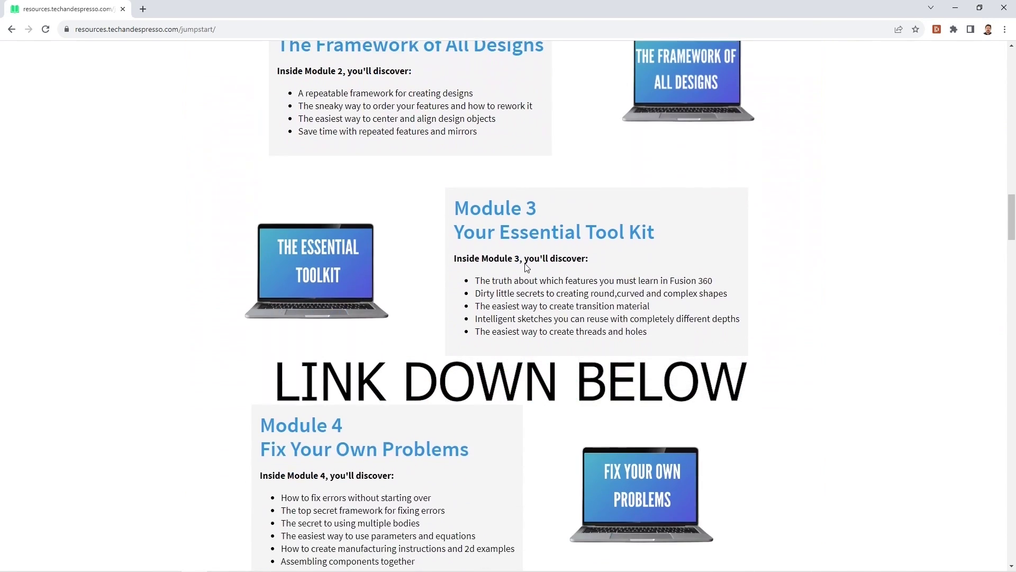
pyautogui.scroll(-3, 526, 264)
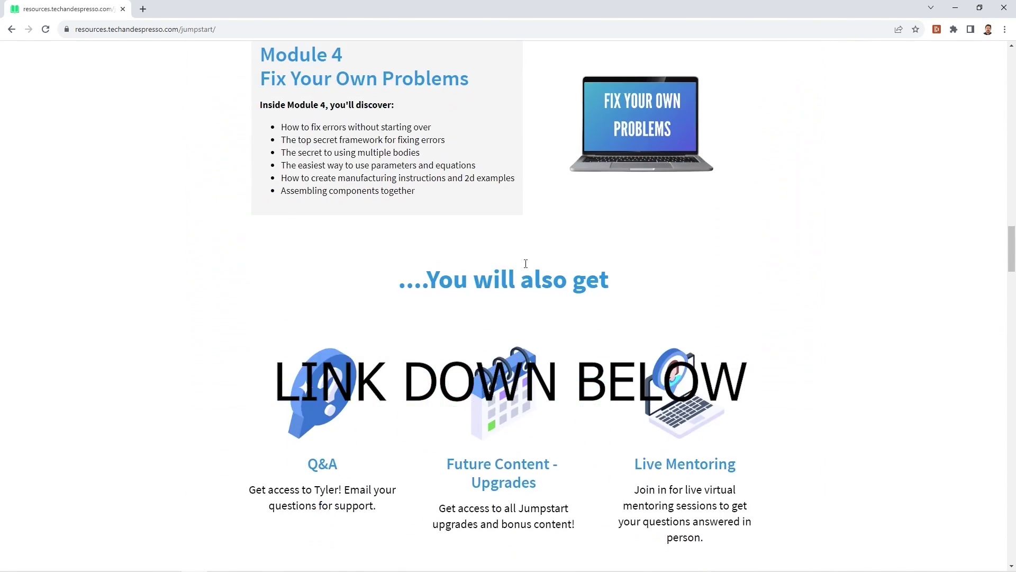
pyautogui.scroll(-10, 525, 263)
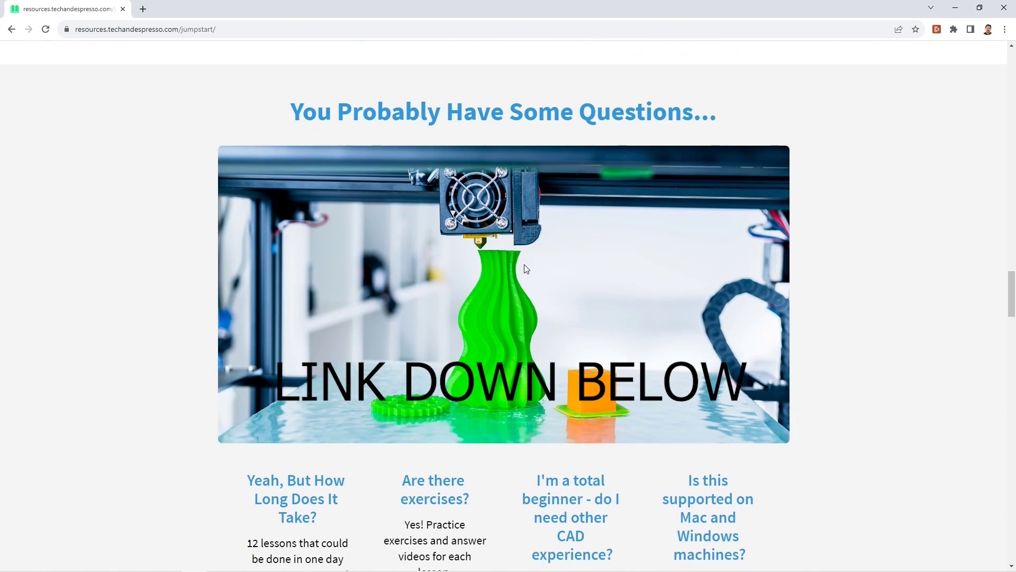
pyautogui.scroll(-1, 525, 269)
pyautogui.scroll(-12, 524, 270)
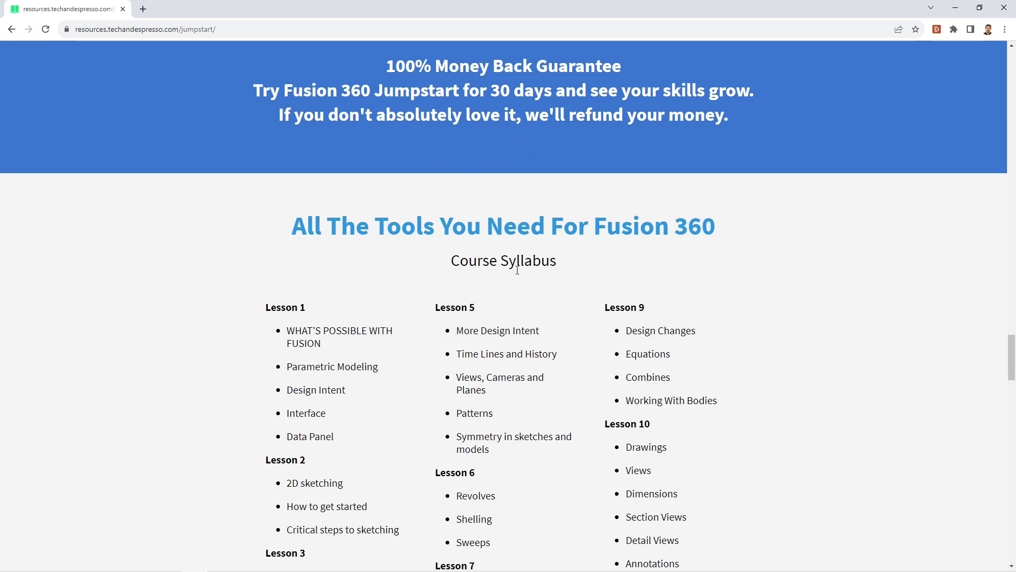
pyautogui.scroll(-8, 518, 270)
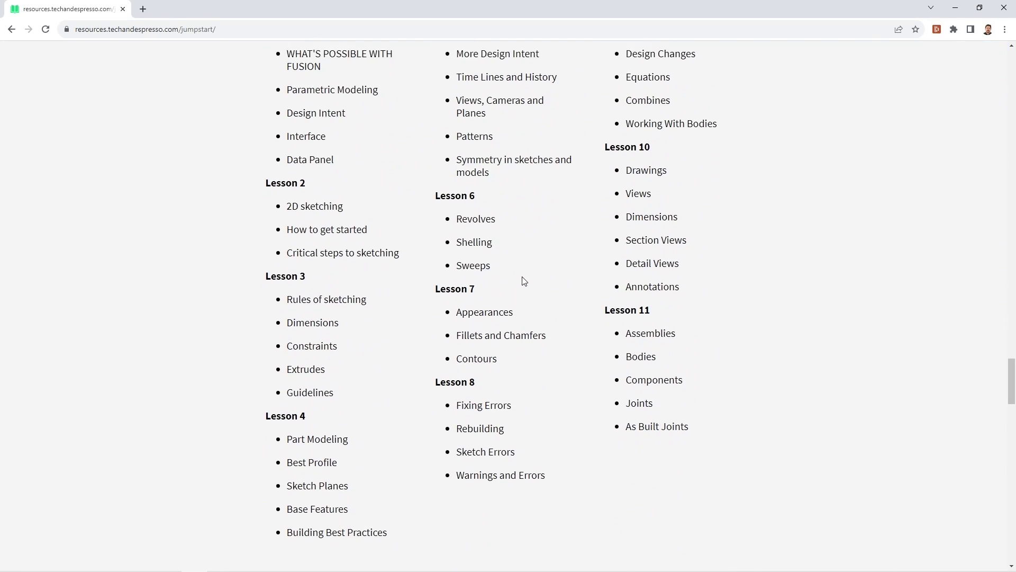
pyautogui.scroll(-3, 524, 281)
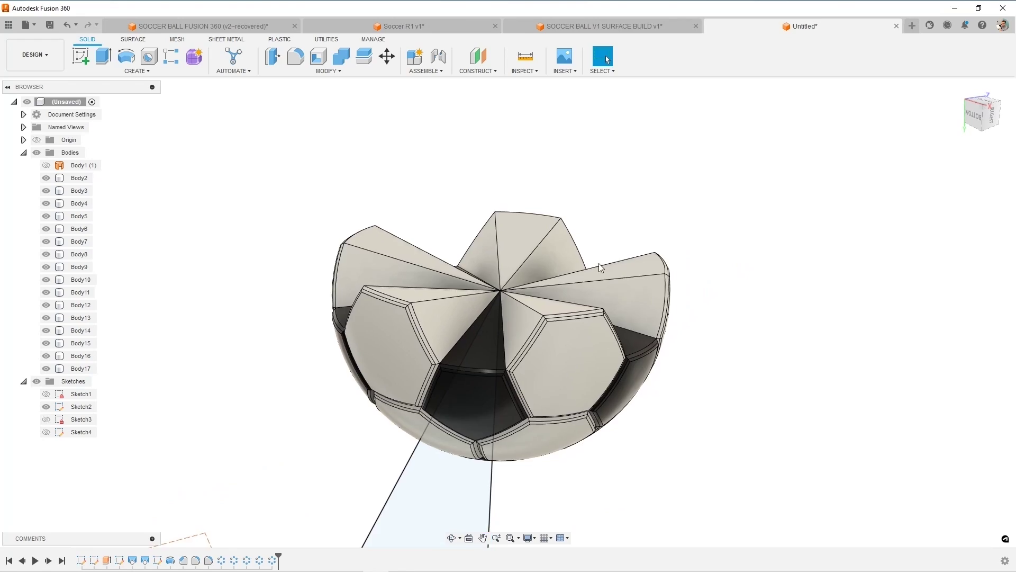
# Step: Inspect the ball's underside, selecting Body8, Body14 and Body15
pyautogui.scroll(5, 582, 270)
pyautogui.keyDown('shift'); pyautogui.moveTo(521, 269); pyautogui.dragTo(574, 195, button='middle'); pyautogui.keyUp('shift')
pyautogui.click(544, 316)
pyautogui.click(588, 275)
pyautogui.click(546, 310)
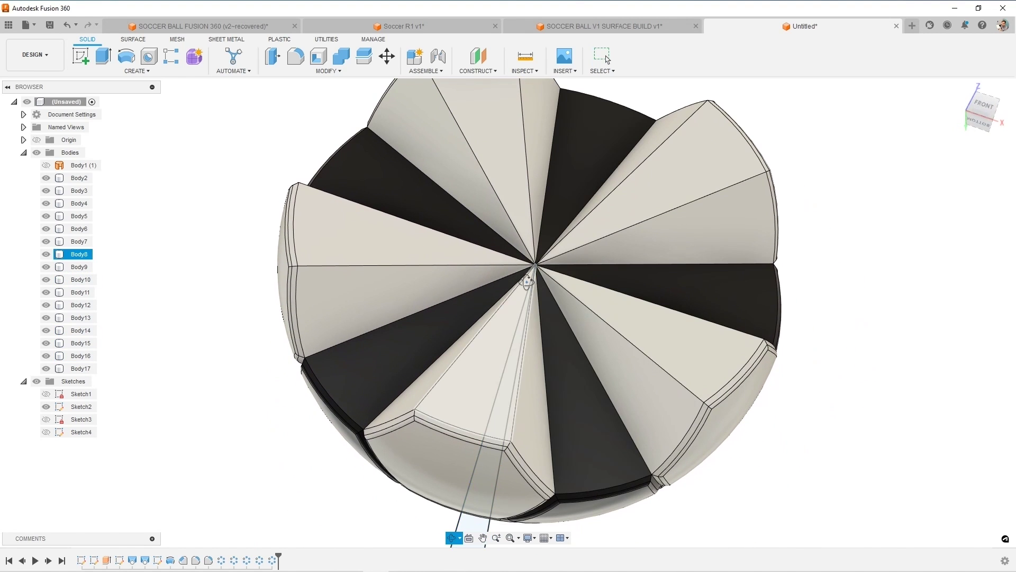
pyautogui.keyDown('shift'); pyautogui.moveTo(547, 309); pyautogui.dragTo(575, 302, button='middle'); pyautogui.keyUp('shift')
pyautogui.click(576, 302)
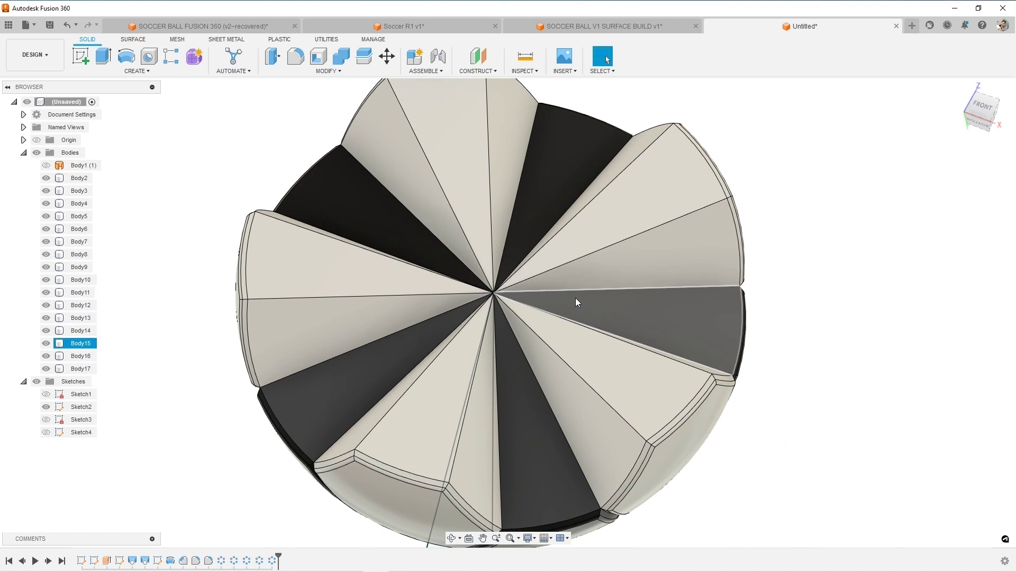
pyautogui.click(467, 348)
# Step: Clear the selection and open the CONSTRUCT dropdown
pyautogui.scroll(-3, 468, 349)
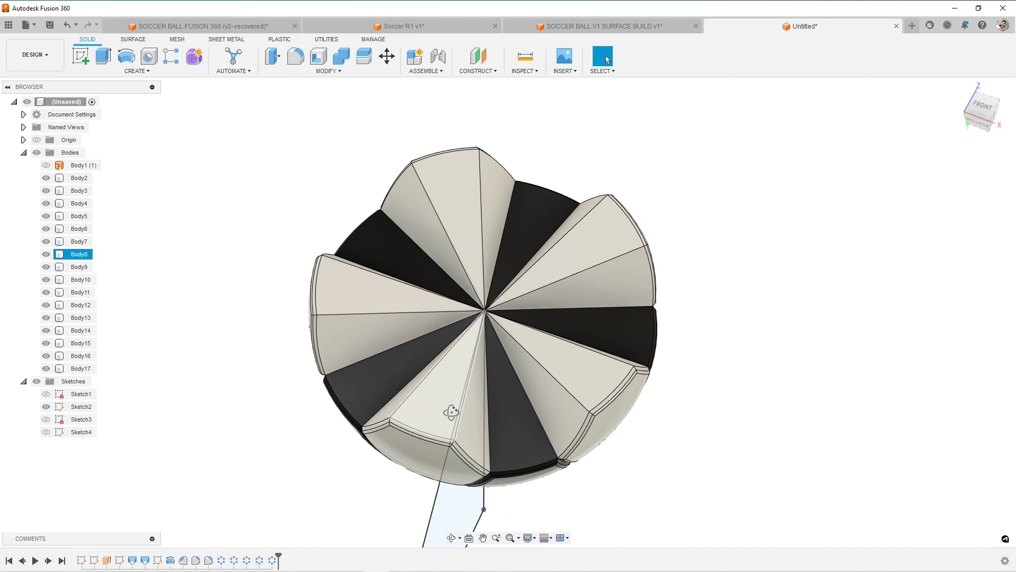
pyautogui.keyDown('shift'); pyautogui.moveTo(452, 412); pyautogui.dragTo(462, 409, button='middle'); pyautogui.keyUp('shift')
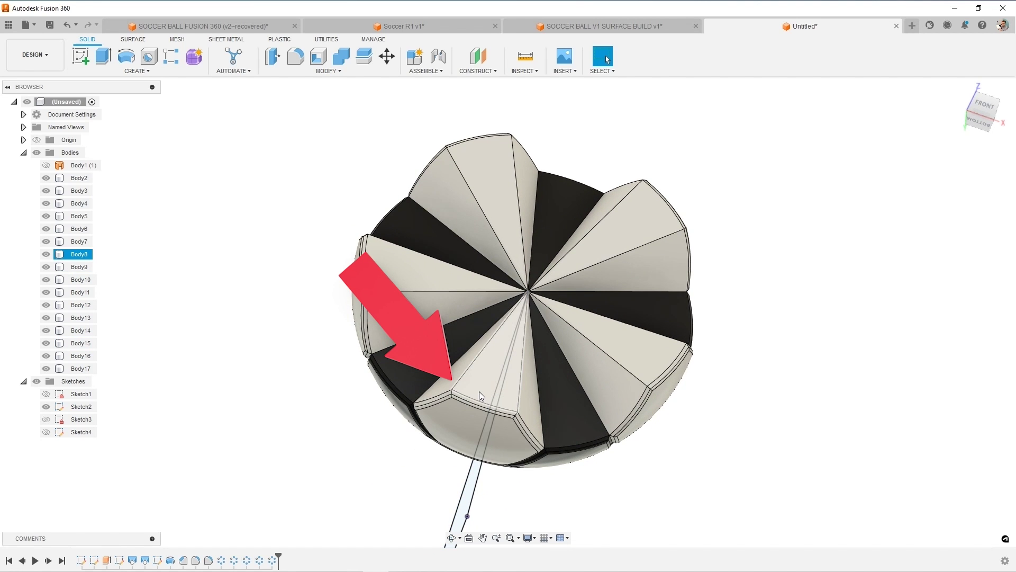
pyautogui.press('Escape')
pyautogui.scroll(3, 481, 405)
pyautogui.click(478, 71)
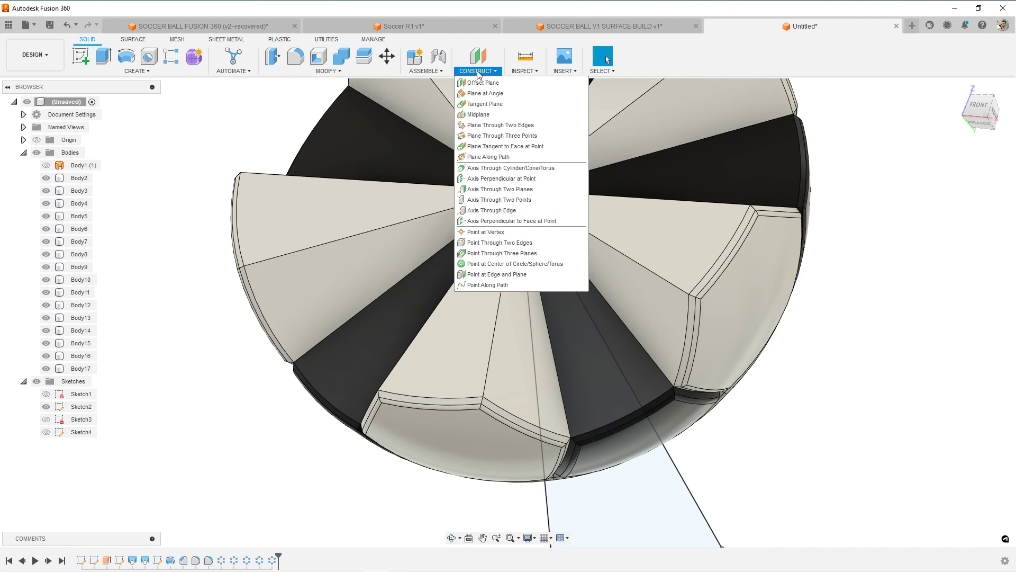
# Step: Create an Axis Perpendicular to Face at Point from the sketch profile face and centre point
pyautogui.click(507, 221)
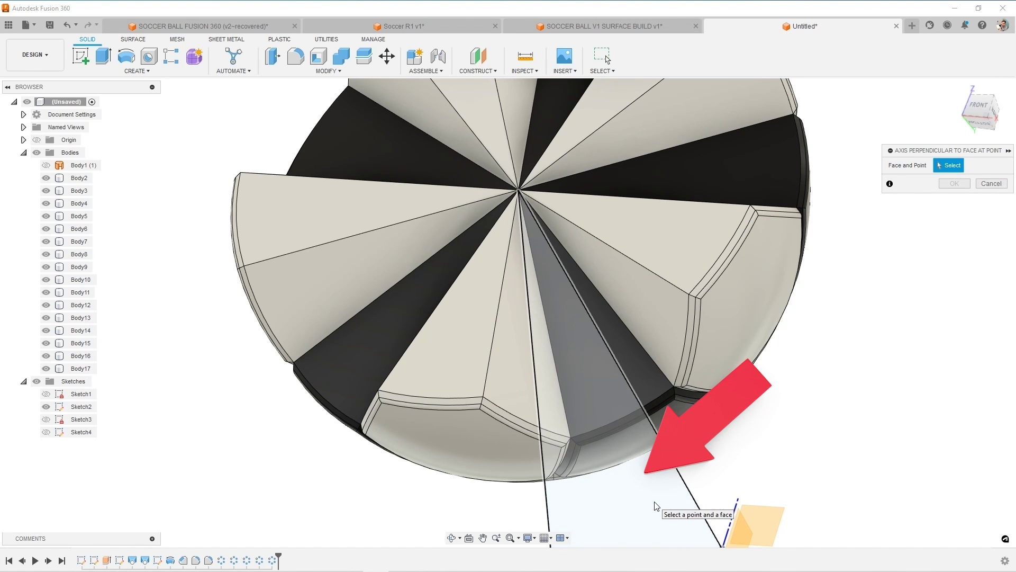
pyautogui.click(652, 479)
pyautogui.click(519, 190)
pyautogui.scroll(-3, 529, 196)
pyautogui.keyDown('shift'); pyautogui.moveTo(573, 205); pyautogui.dragTo(609, 238, button='middle'); pyautogui.keyUp('shift')
pyautogui.scroll(5, 604, 238)
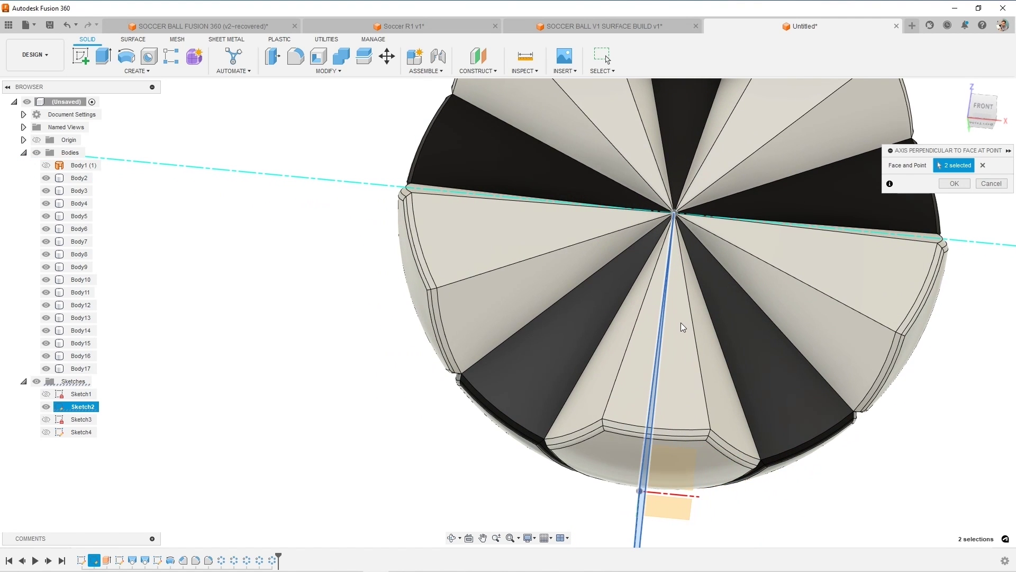
pyautogui.scroll(-2, 683, 330)
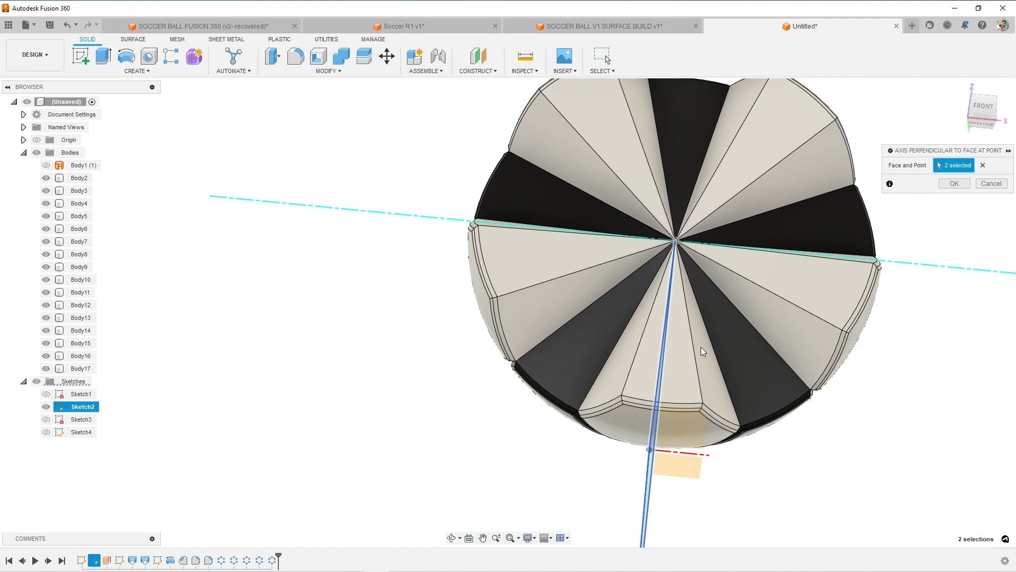
pyautogui.click(954, 184)
pyautogui.scroll(-4, 742, 238)
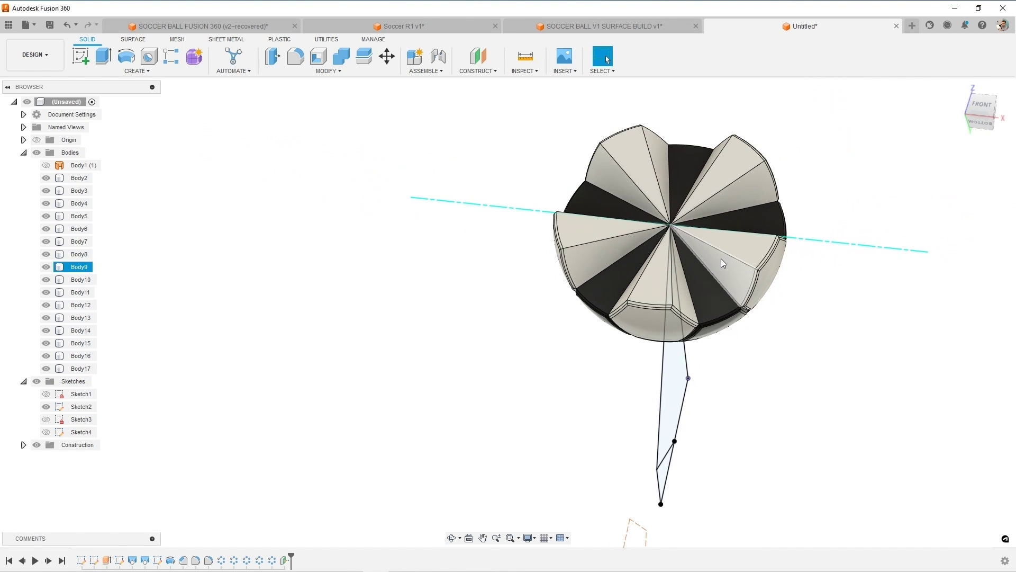
pyautogui.scroll(4, 676, 279)
# Step: Start a Circular Pattern (scirc) and window-select all 16 panel bodies
pyautogui.rightClick(791, 329)
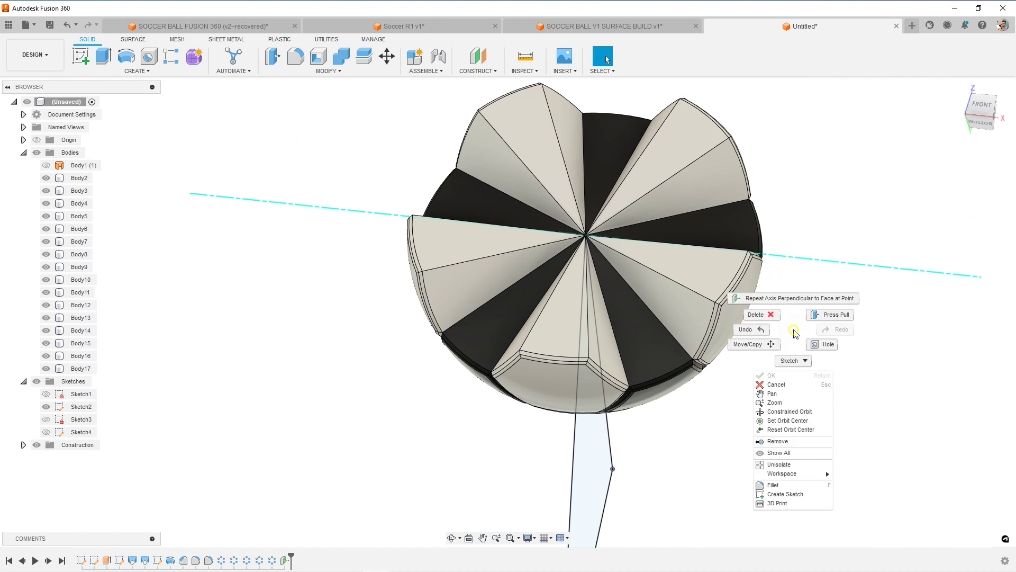
pyautogui.click(796, 333)
pyautogui.write('scirc')
pyautogui.press('Return')
pyautogui.scroll(-2, 751, 359)
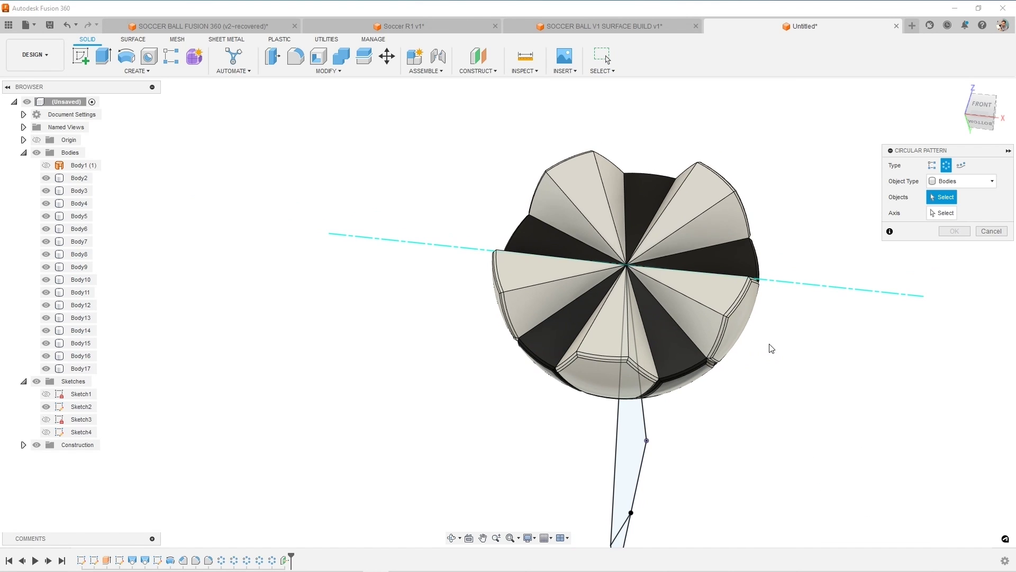
pyautogui.moveTo(468, 125); pyautogui.dragTo(826, 441)
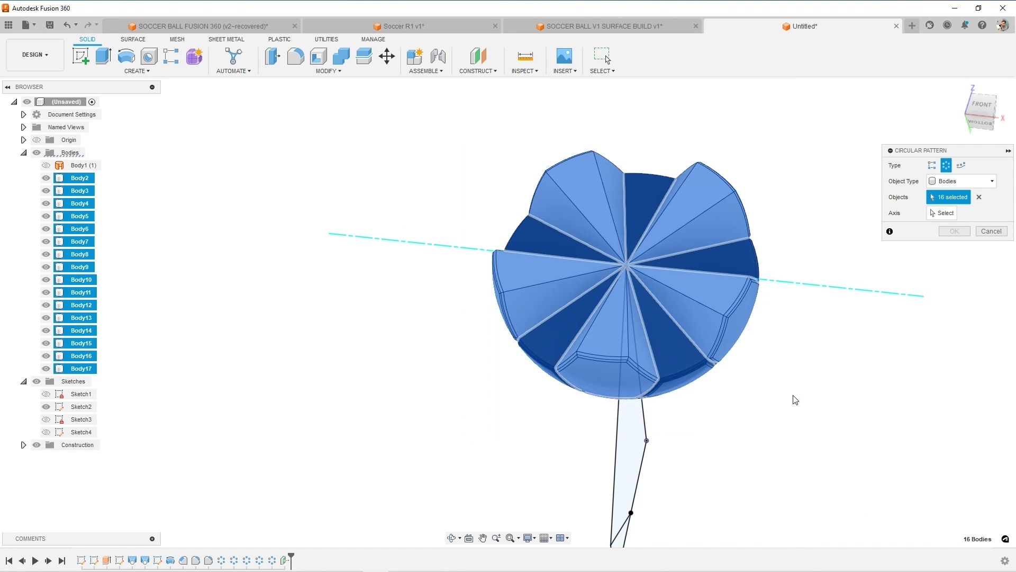
# Step: Pattern the bodies around the new construction axis with quantity 2 to close the ball
pyautogui.click(948, 214)
pyautogui.click(794, 290)
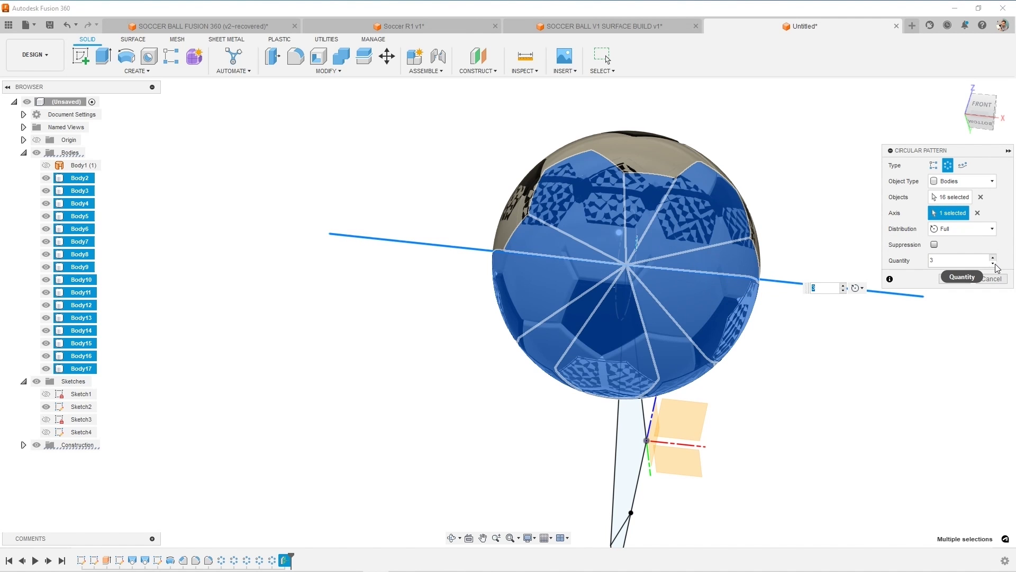
pyautogui.click(993, 263)
pyautogui.keyDown('shift'); pyautogui.moveTo(771, 339); pyautogui.dragTo(754, 312, button='middle'); pyautogui.keyUp('shift')
pyautogui.moveTo(725, 279); pyautogui.dragTo(691, 343, button='middle')
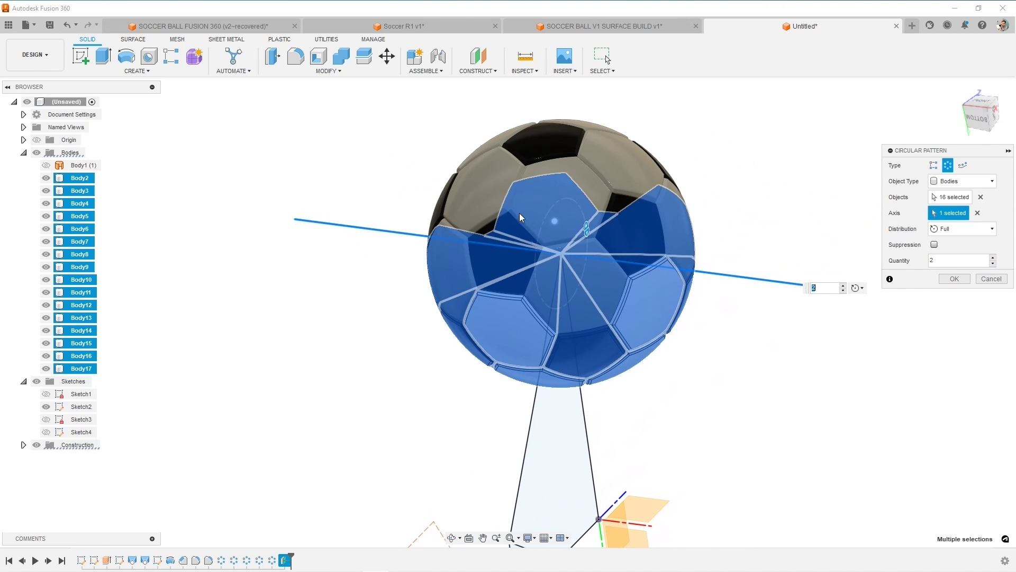
pyautogui.click(953, 279)
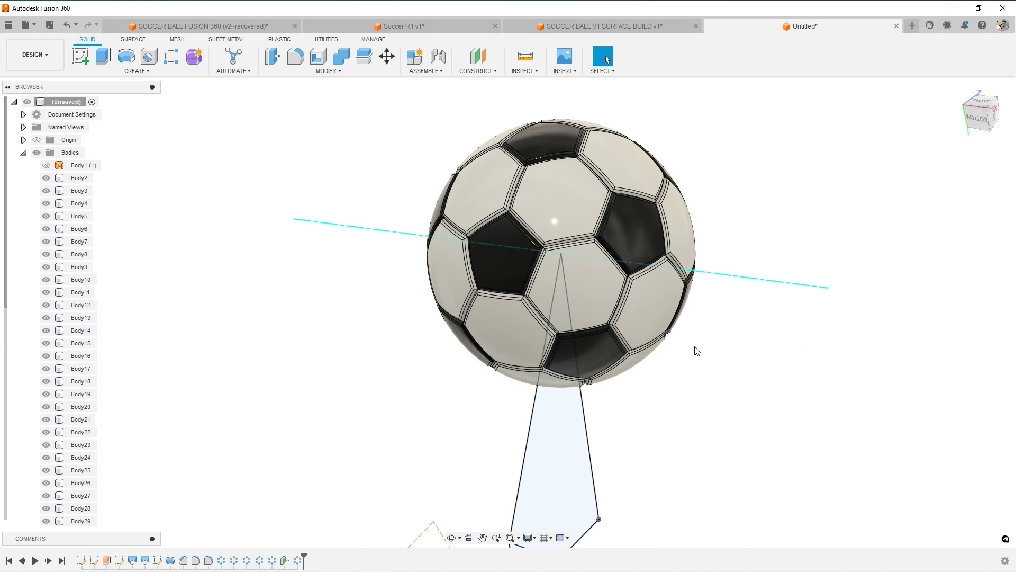
pyautogui.keyDown('shift'); pyautogui.moveTo(696, 351); pyautogui.dragTo(719, 339, button='middle'); pyautogui.keyUp('shift')
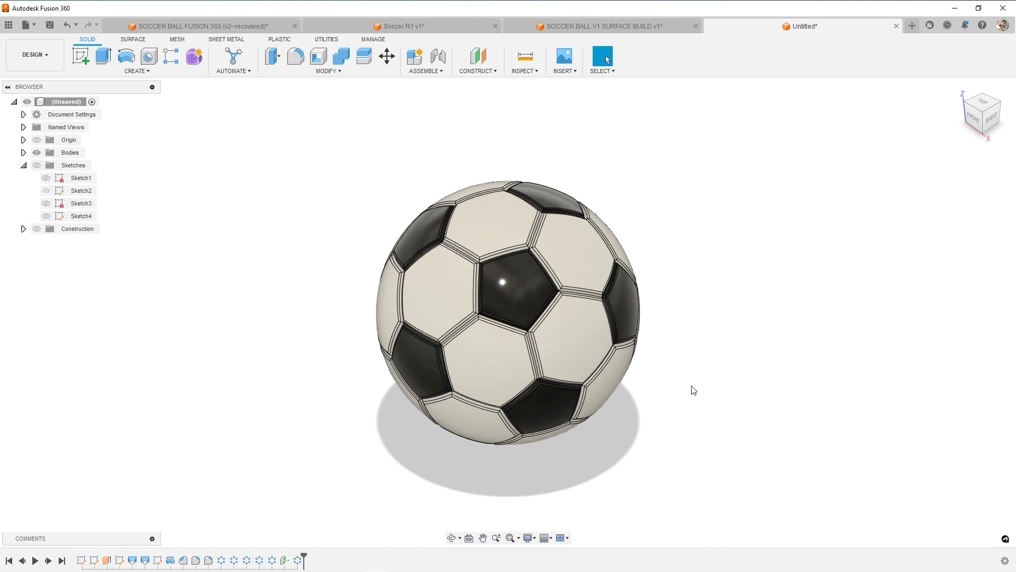